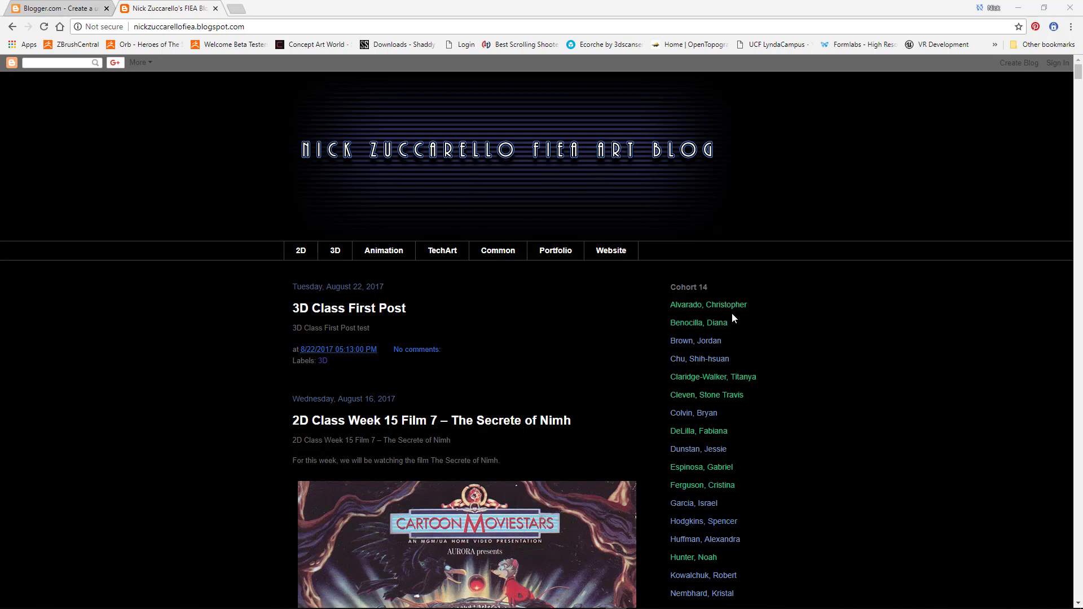
Step: Open a classmate's blog from the blog's links in a new tab
scroll(757, 418, down, 3)
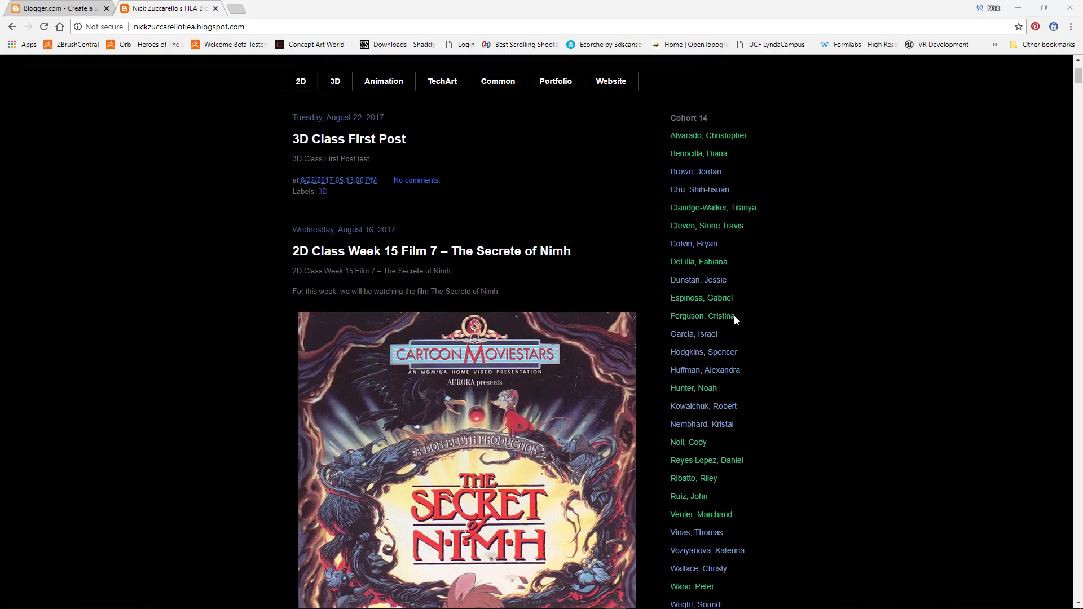
scroll(729, 326, down, 12)
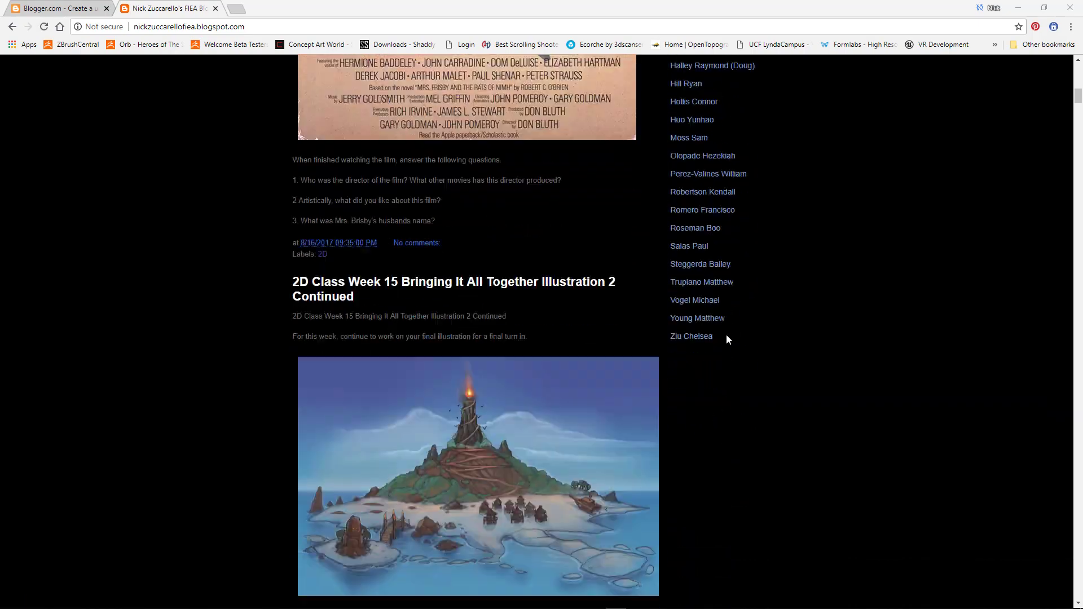
scroll(726, 339, up, 10)
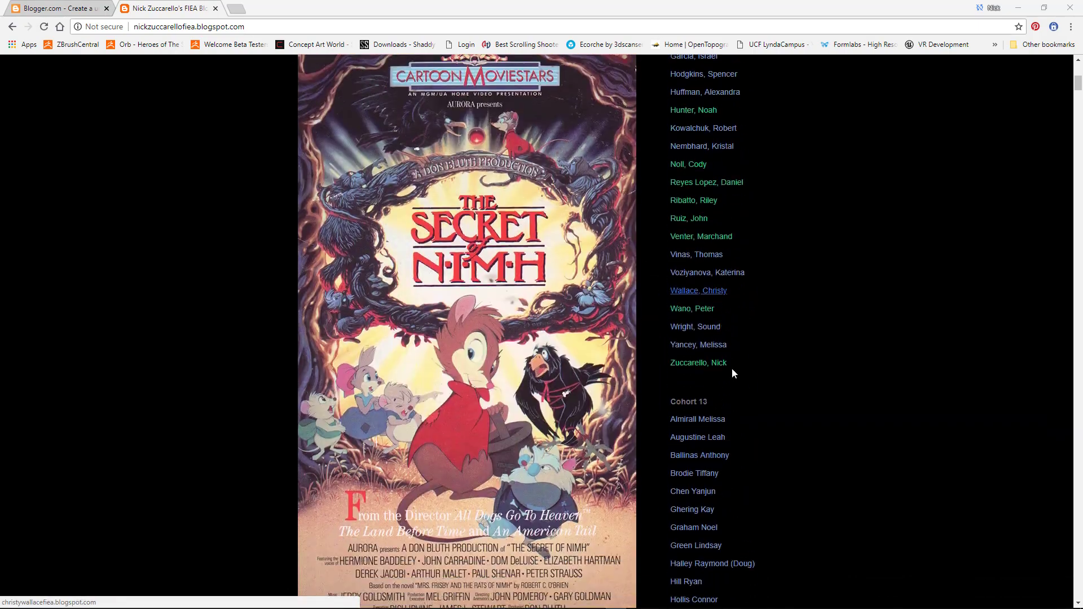
scroll(727, 474, down, 4)
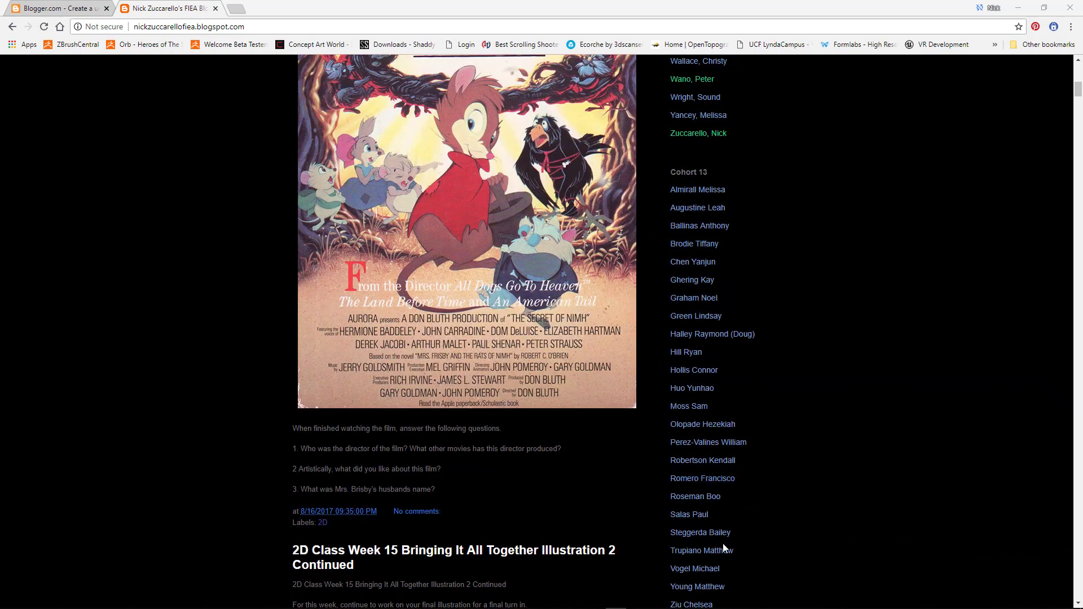
scroll(745, 553, up, 8)
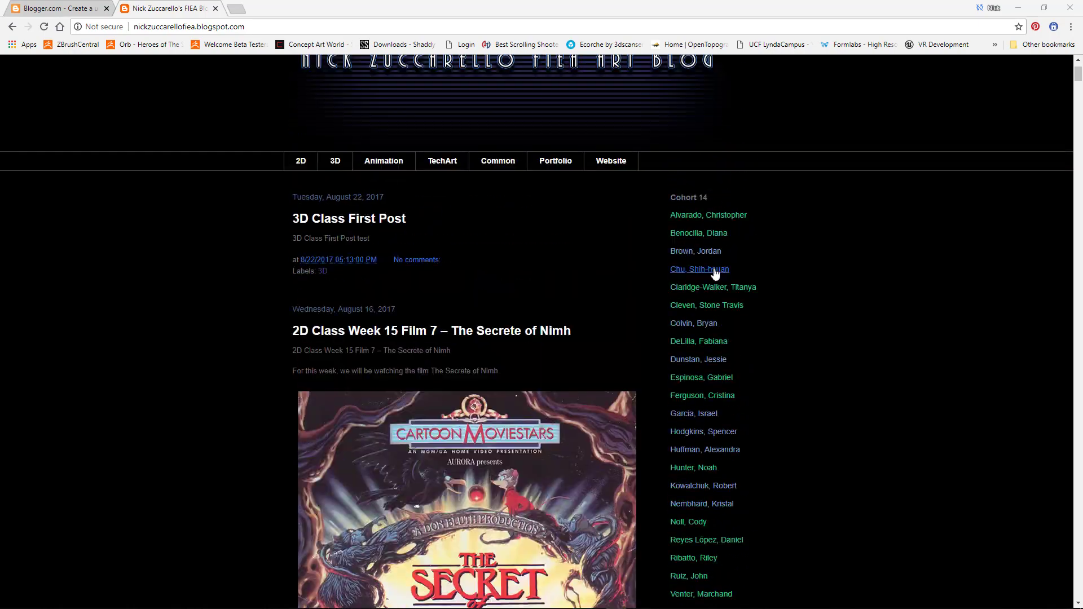
scroll(715, 273, up, 1)
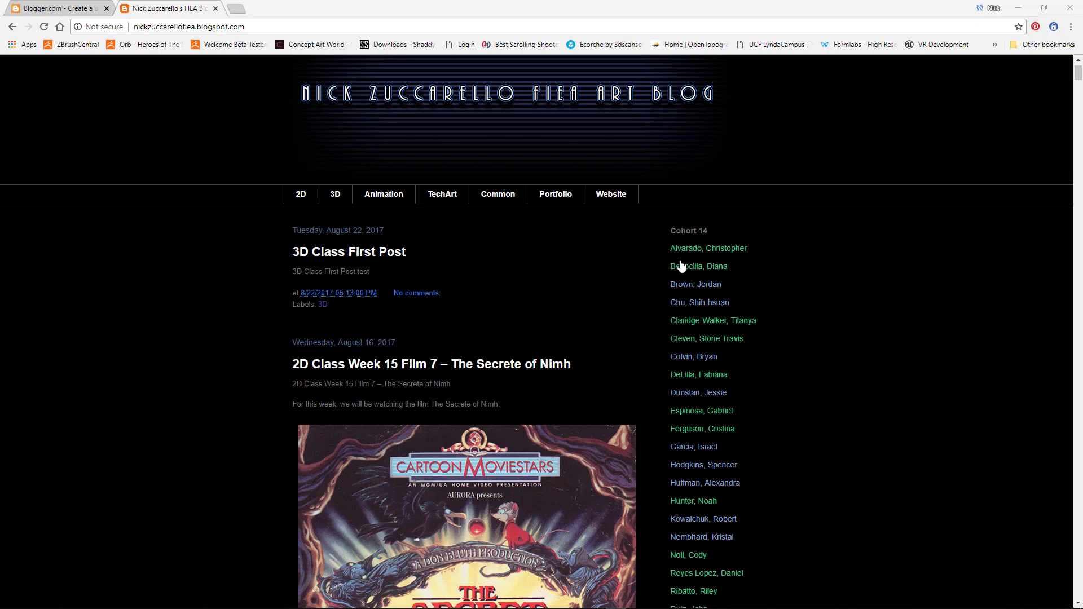
right_click(721, 267)
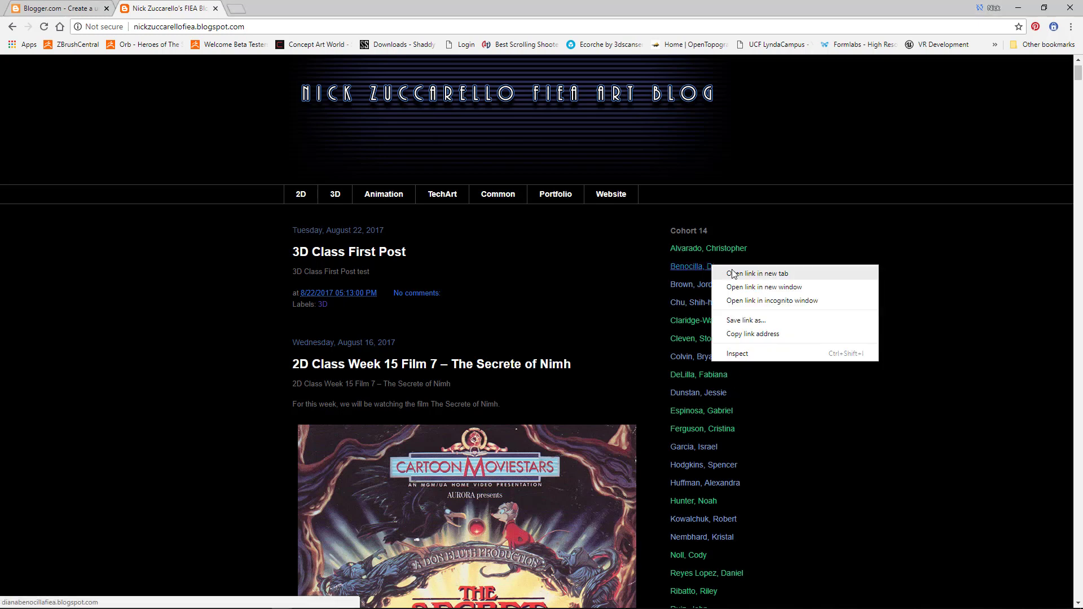
click(750, 276)
Step: Look through the classmate's blog, then close its tab
click(254, 10)
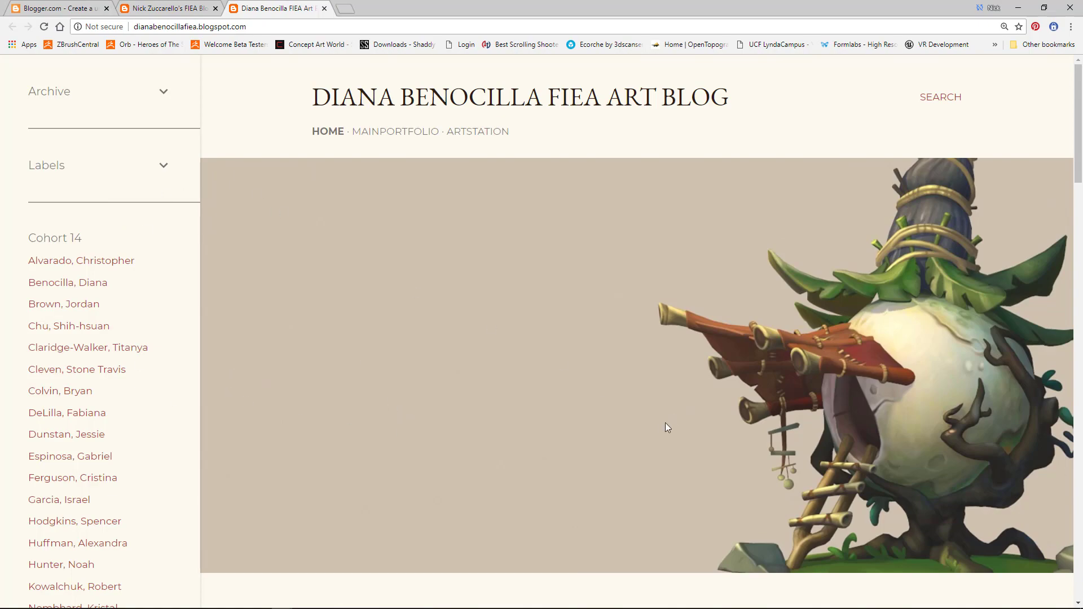
scroll(648, 428, down, 15)
scroll(648, 426, down, 12)
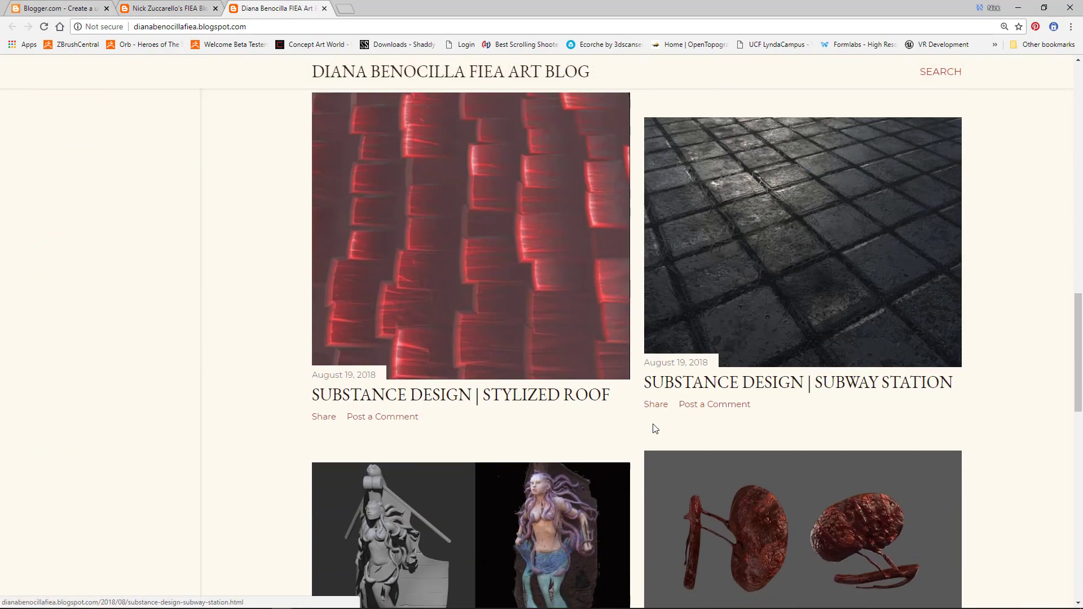
scroll(629, 415, up, 8)
scroll(625, 414, up, 5)
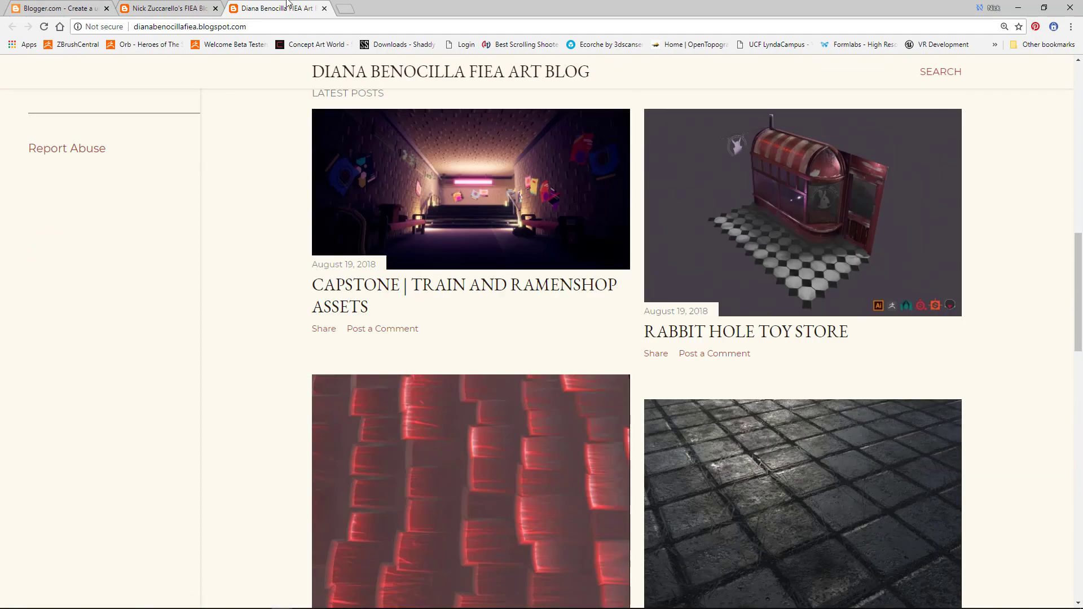
key(ctrl+w)
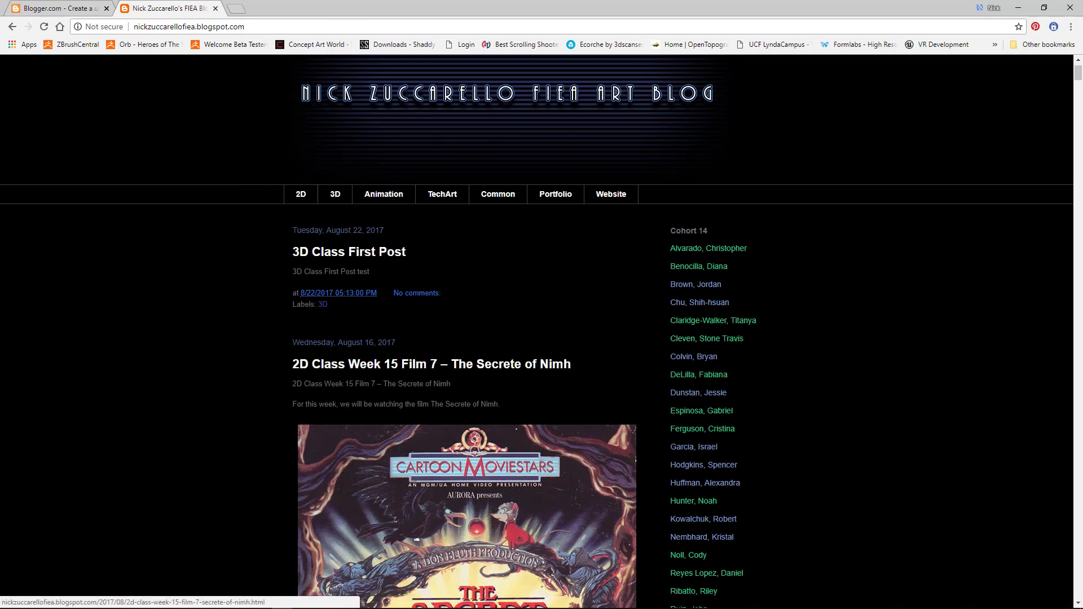
Step: Scroll to the bottom of the art blog and load the Older Posts page
scroll(376, 432, down, 8)
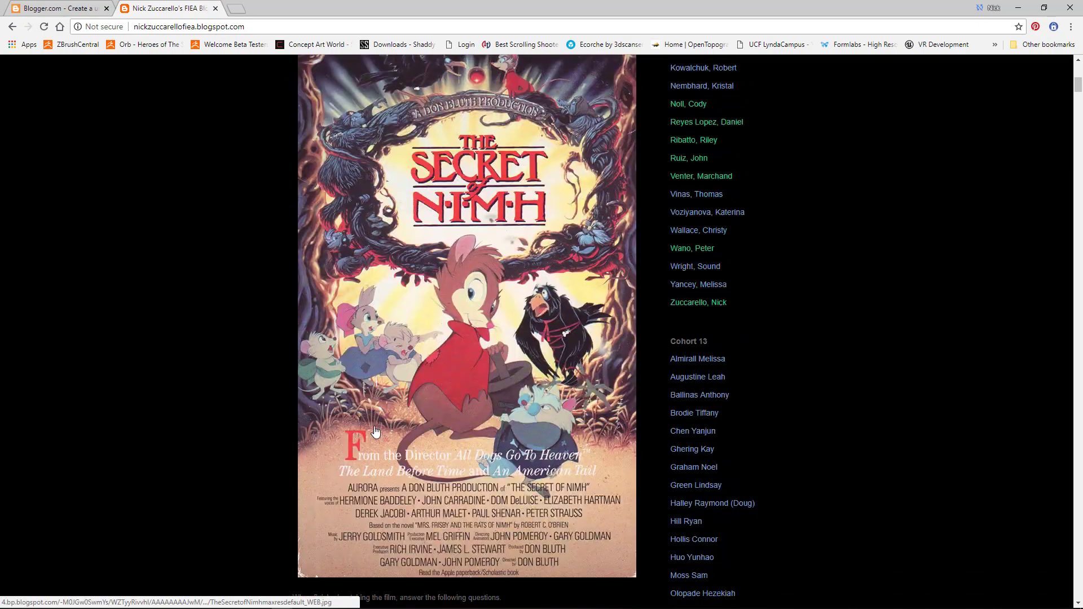
scroll(376, 432, down, 20)
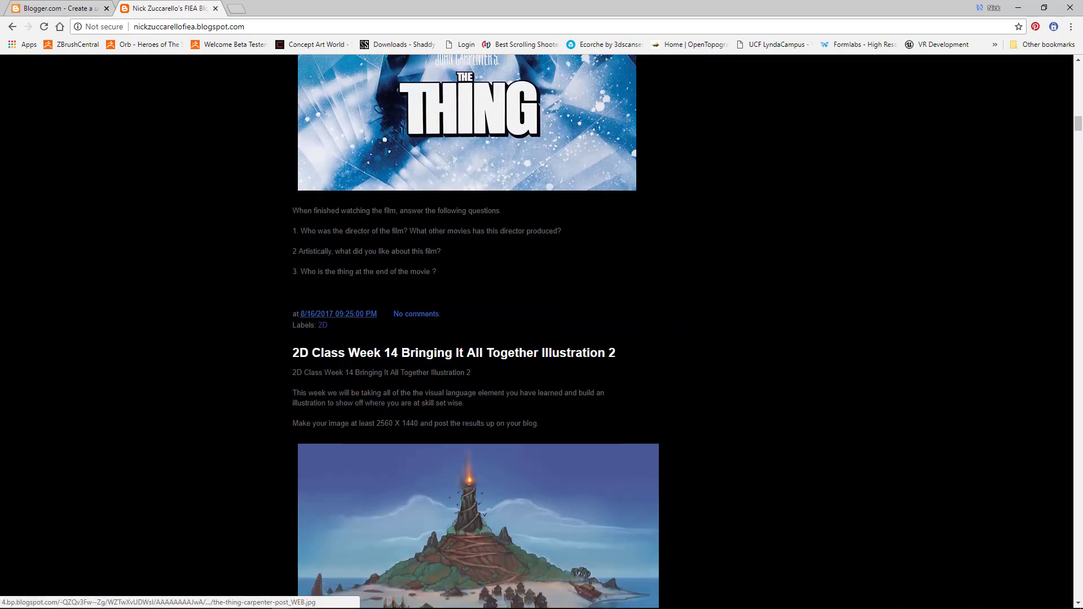
scroll(380, 416, down, 20)
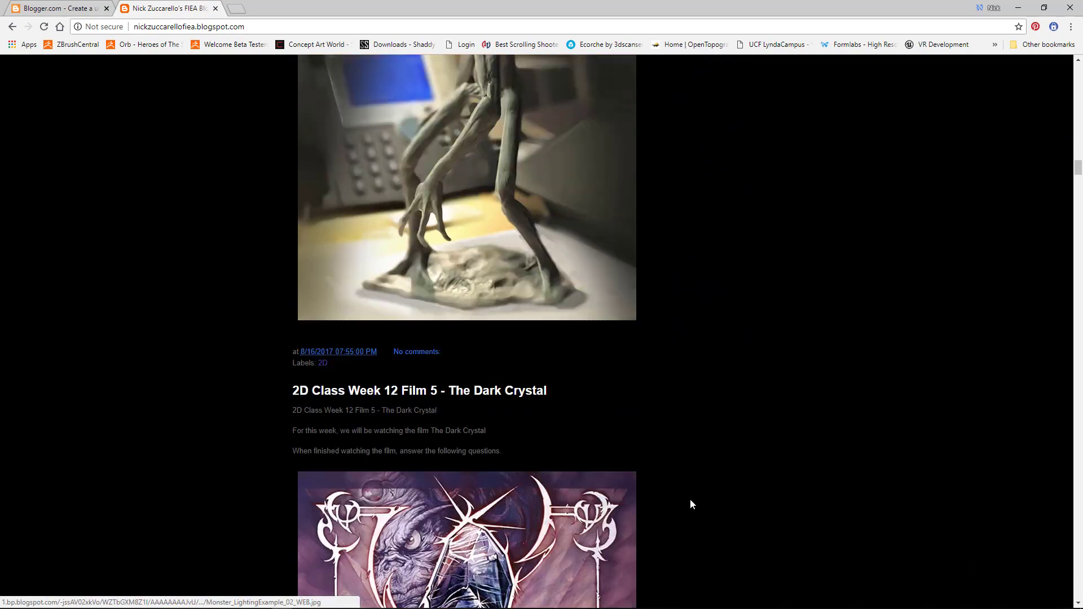
scroll(692, 503, down, 20)
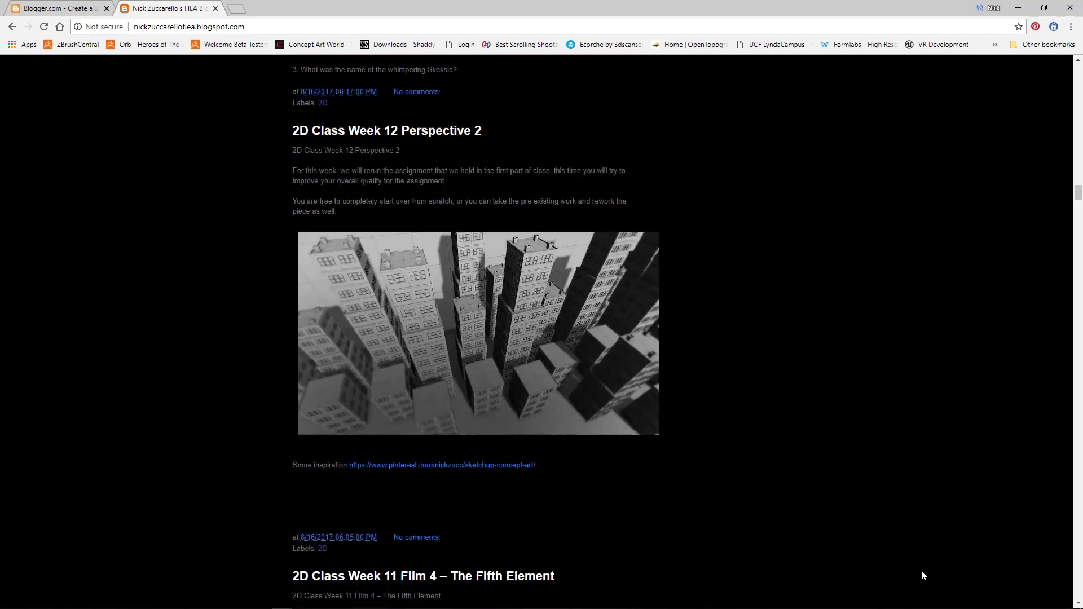
scroll(921, 571, down, 3)
drag(1078, 195, 1079, 599)
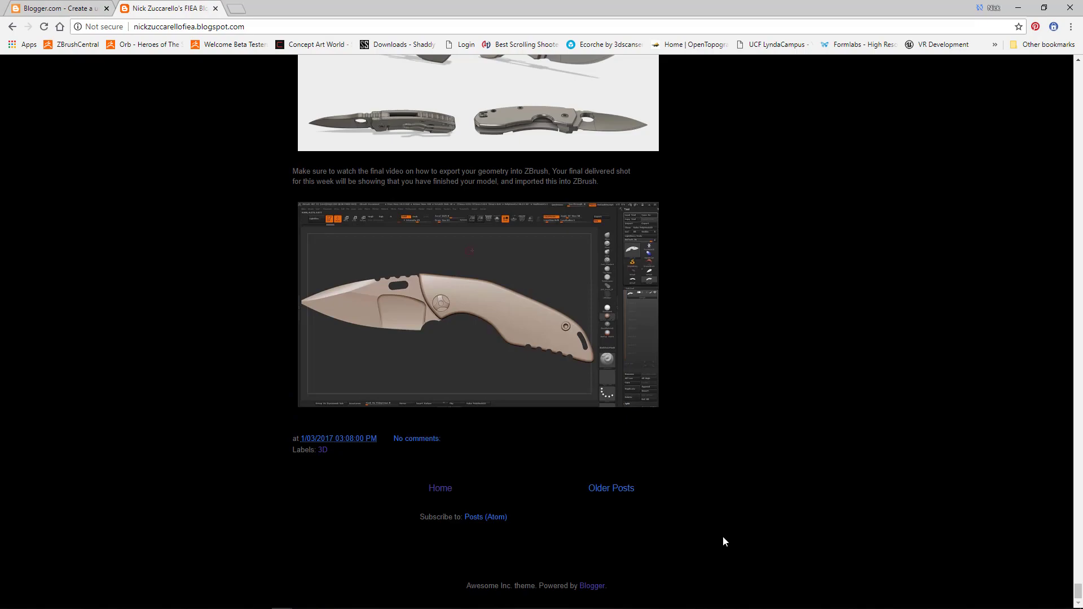
click(614, 494)
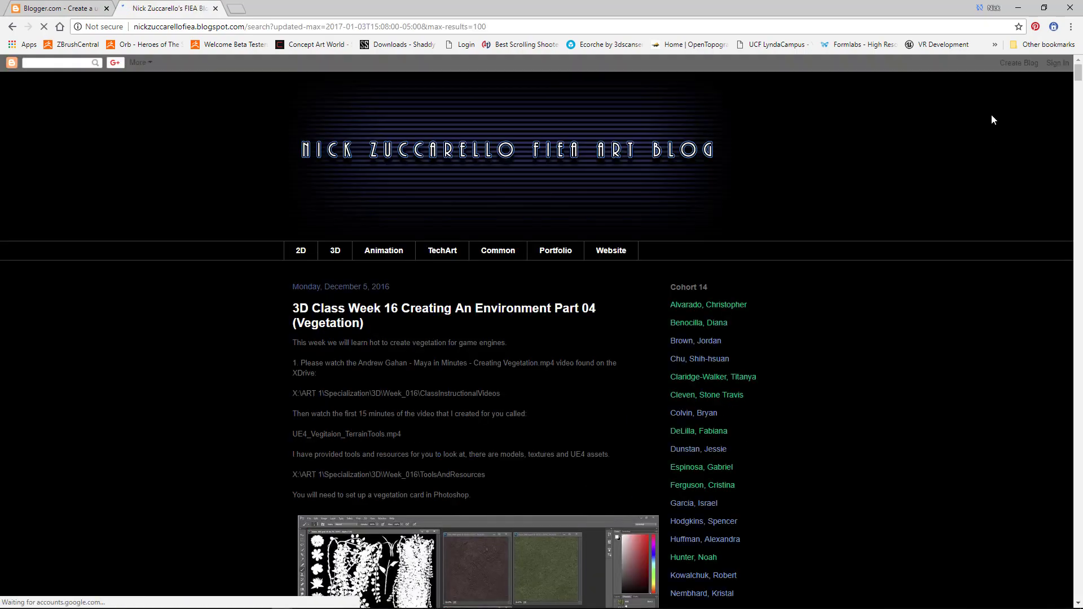
mouse_move(1077, 73)
mouse_down()
mouse_move(1066, 604)
mouse_move(1059, 152)
mouse_move(1069, 63)
mouse_up()
Step: From the Blogger.com home page, start a new blog and sign in with the saved Google account
click(61, 7)
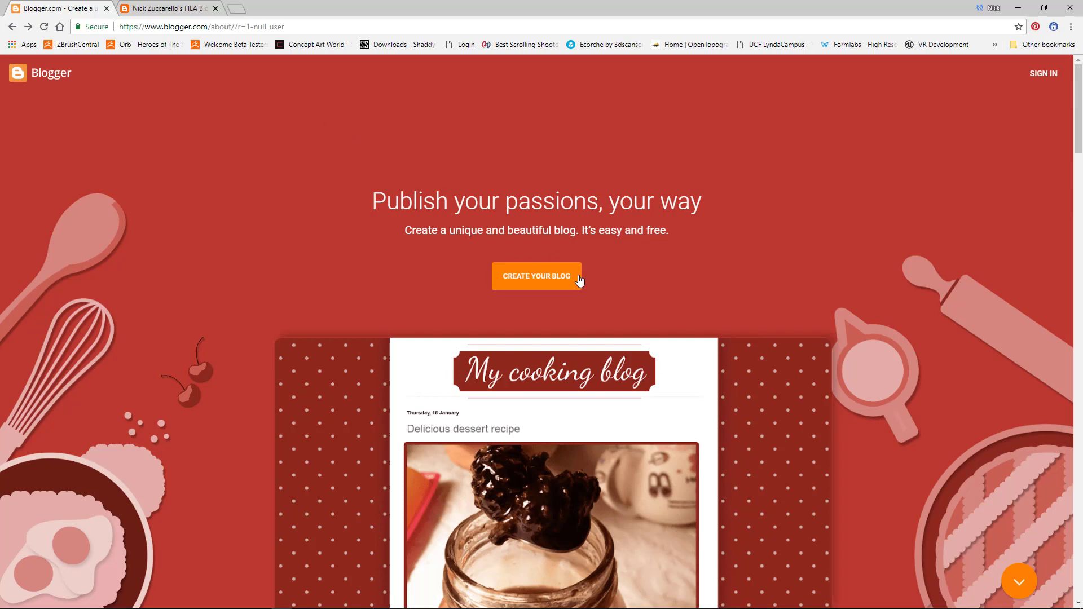
click(557, 281)
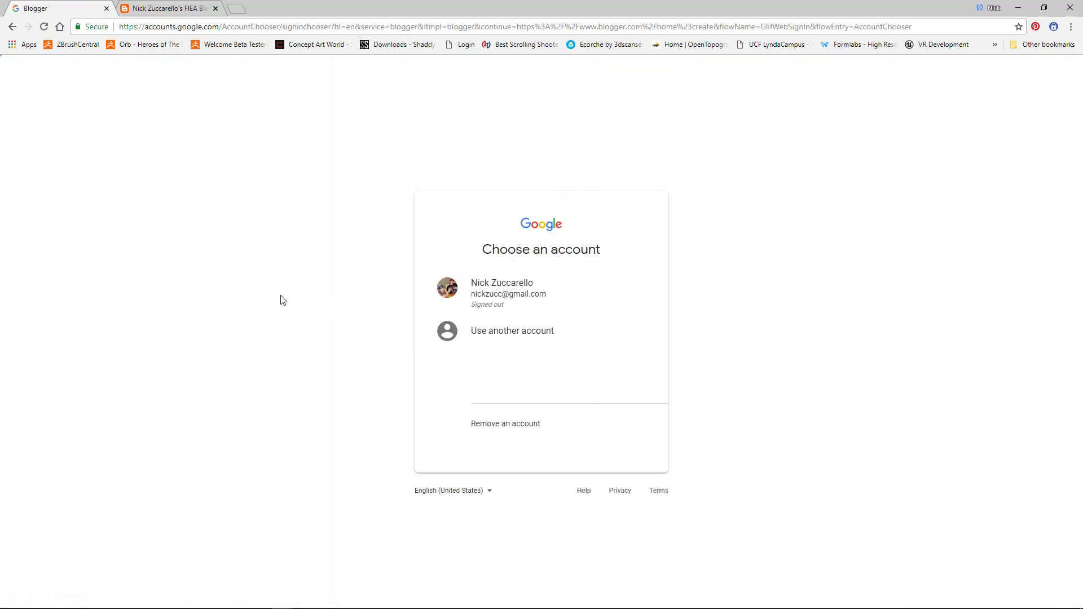
click(513, 293)
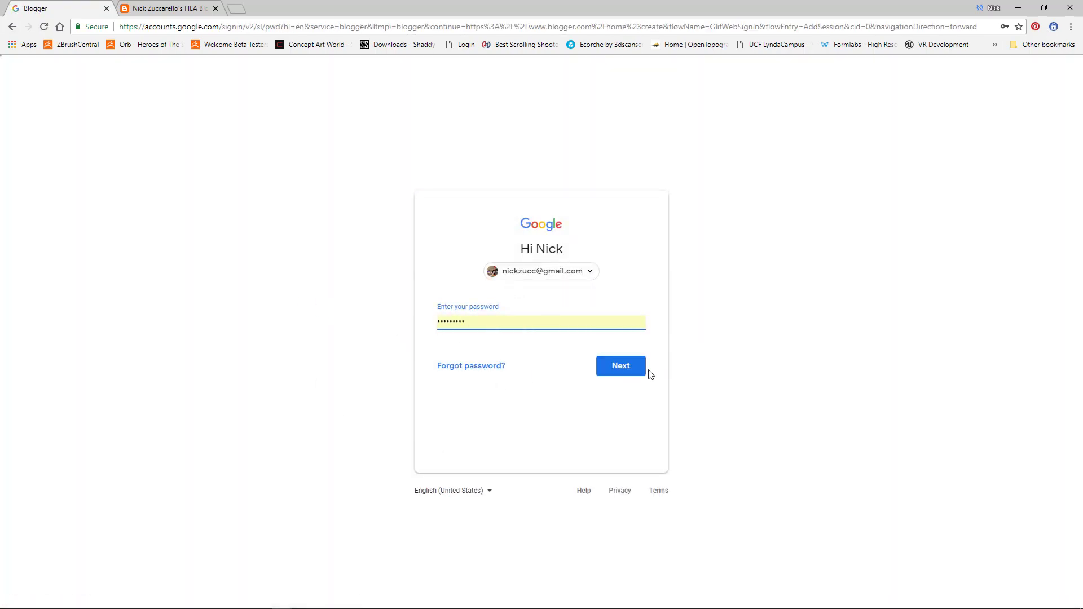
click(625, 370)
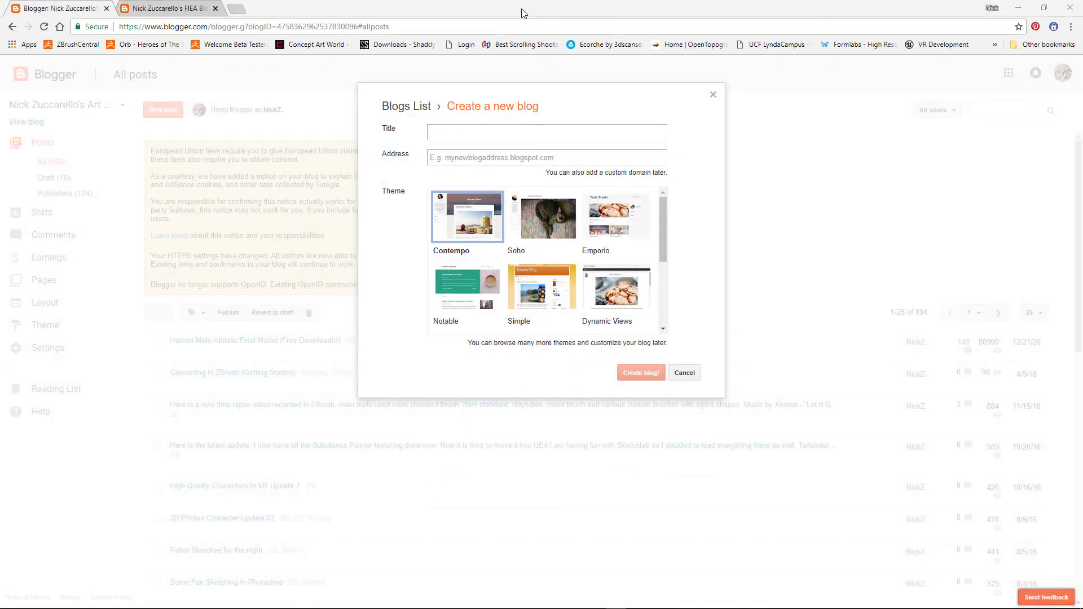
Step: Title the blog FIEA ART BLOG, use the address firstnamelastnamefiea, and pick the Awesome Inc. theme
click(462, 133)
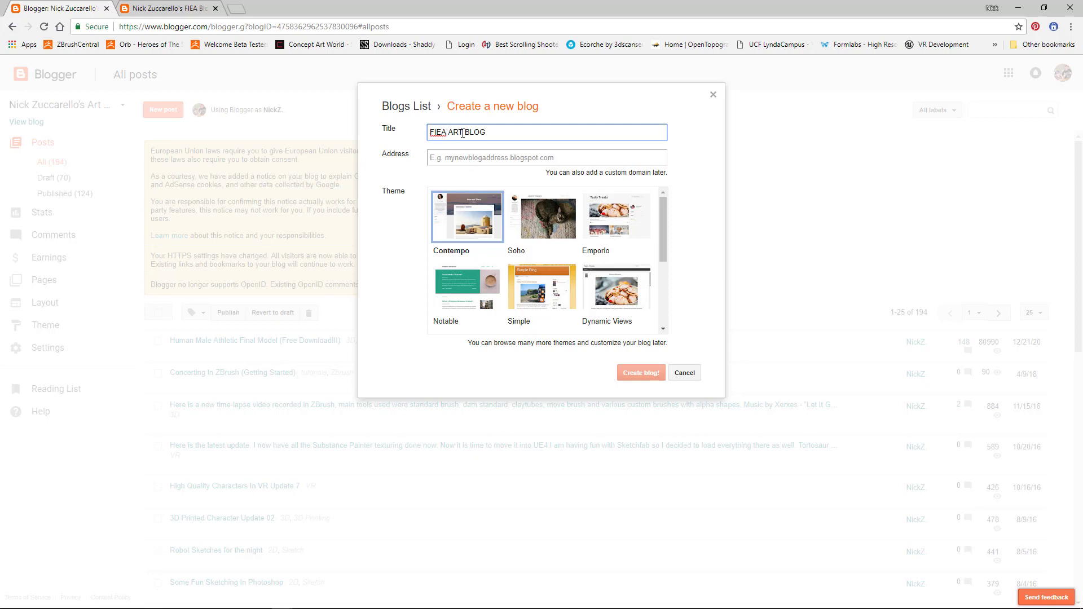
click(445, 156)
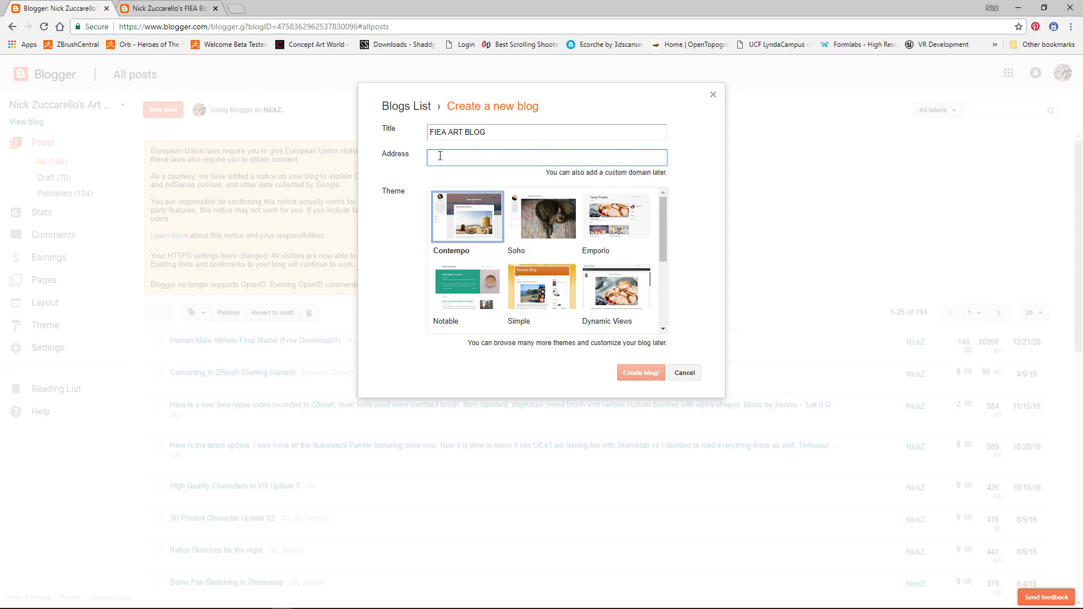
text(firstname)
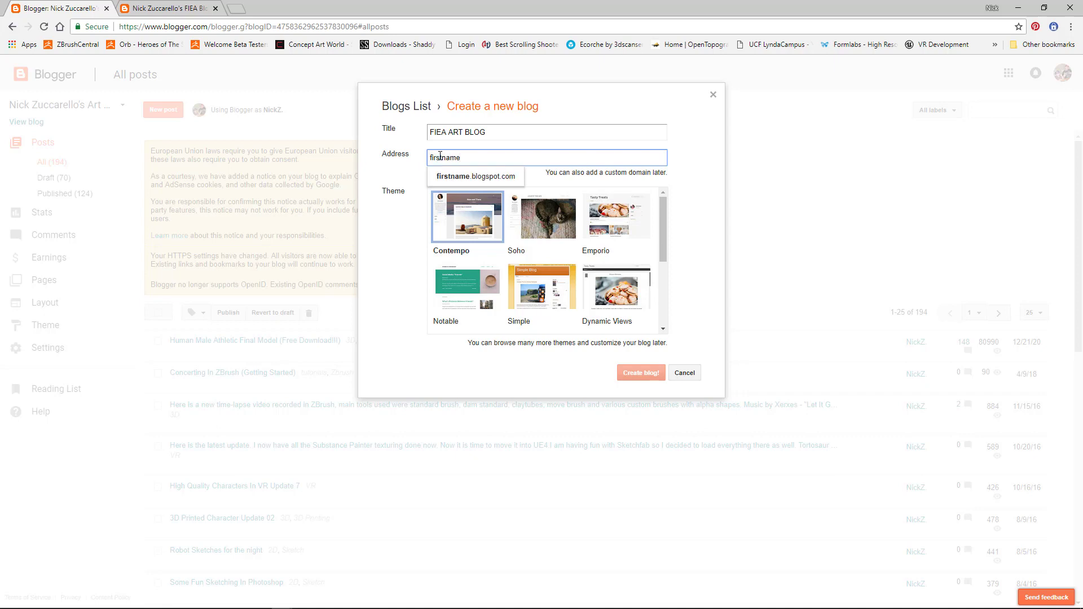
text(lastname)
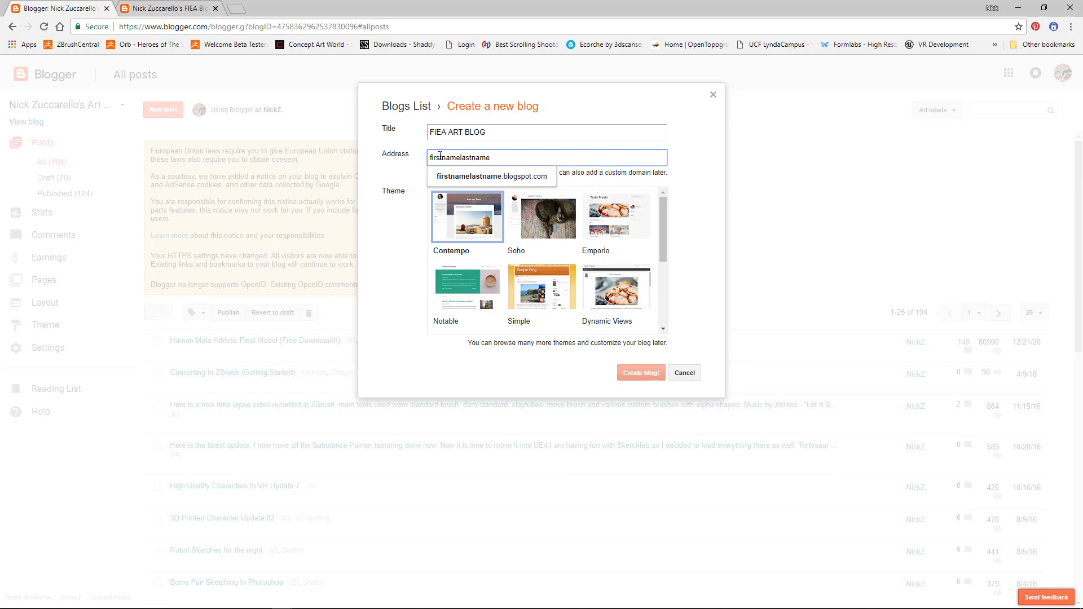
text(fiea)
click(488, 178)
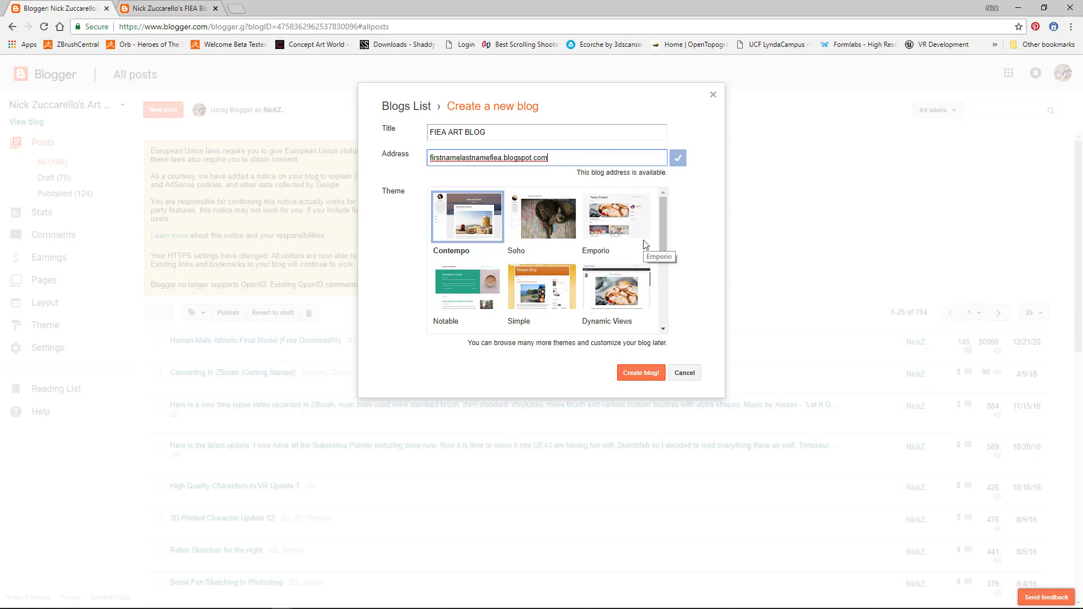
drag(664, 225, 667, 279)
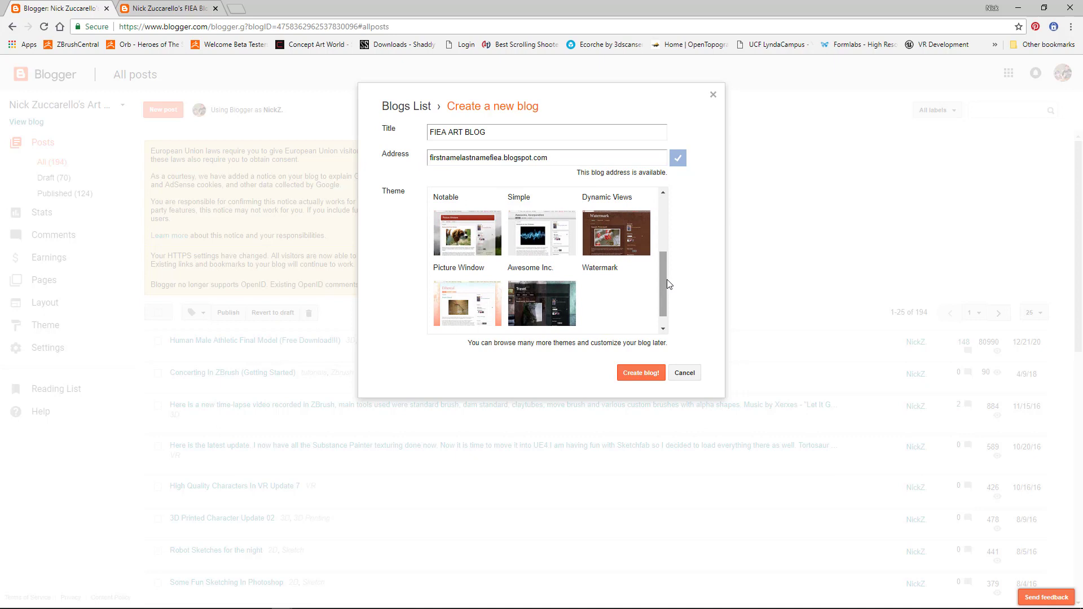
click(552, 248)
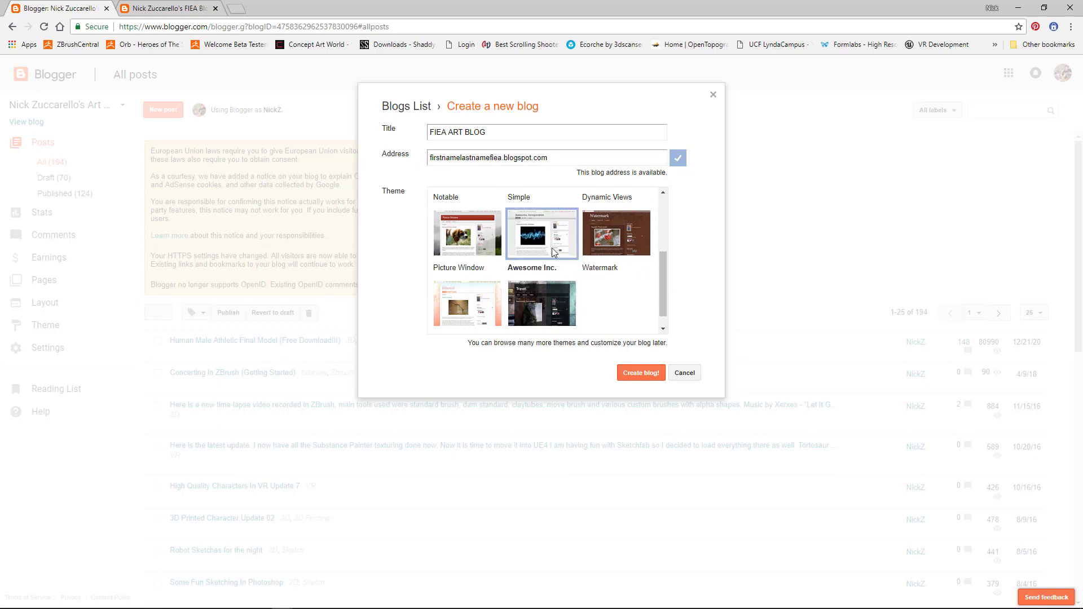
Step: Create the blog, decline the custom domain offer, and open the live blog in a new tab
click(642, 374)
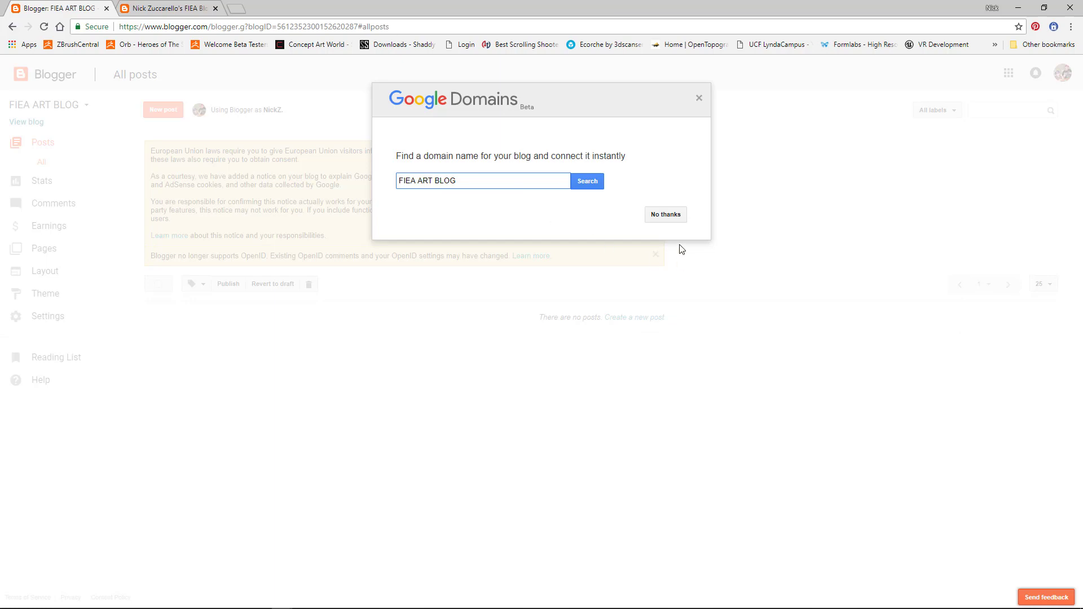
click(699, 98)
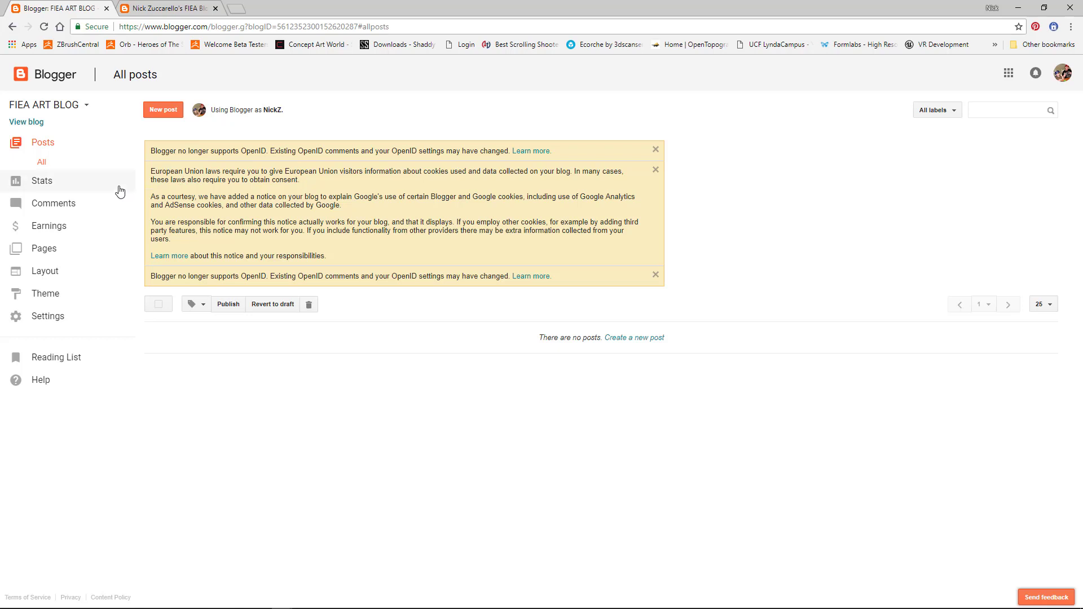
click(27, 123)
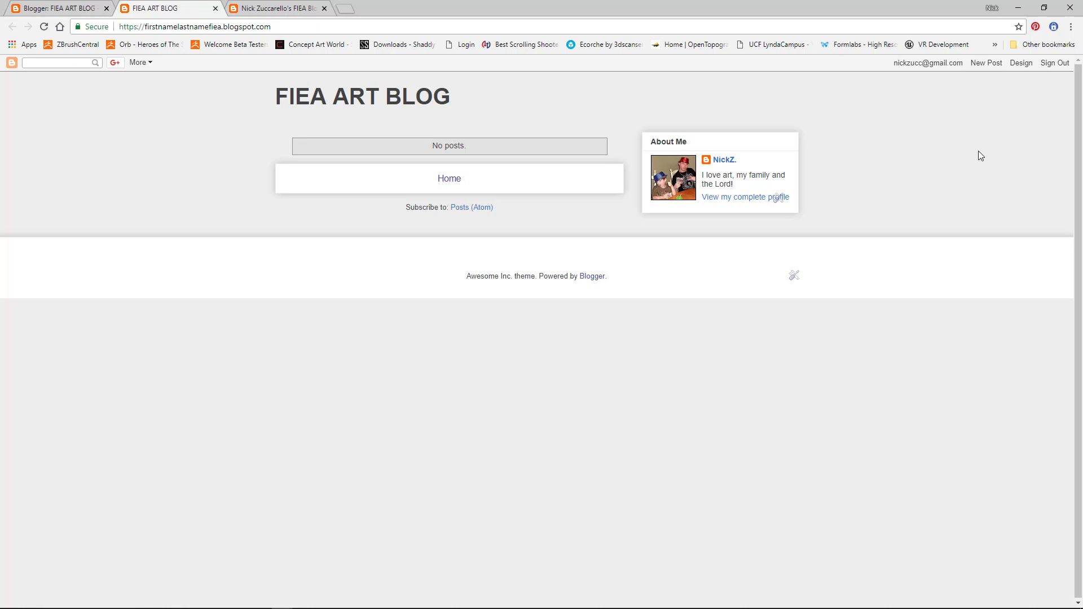
Step: Look through the Basic and 'Posts, comments and sharing' settings, then view Theme and Layout
click(1024, 64)
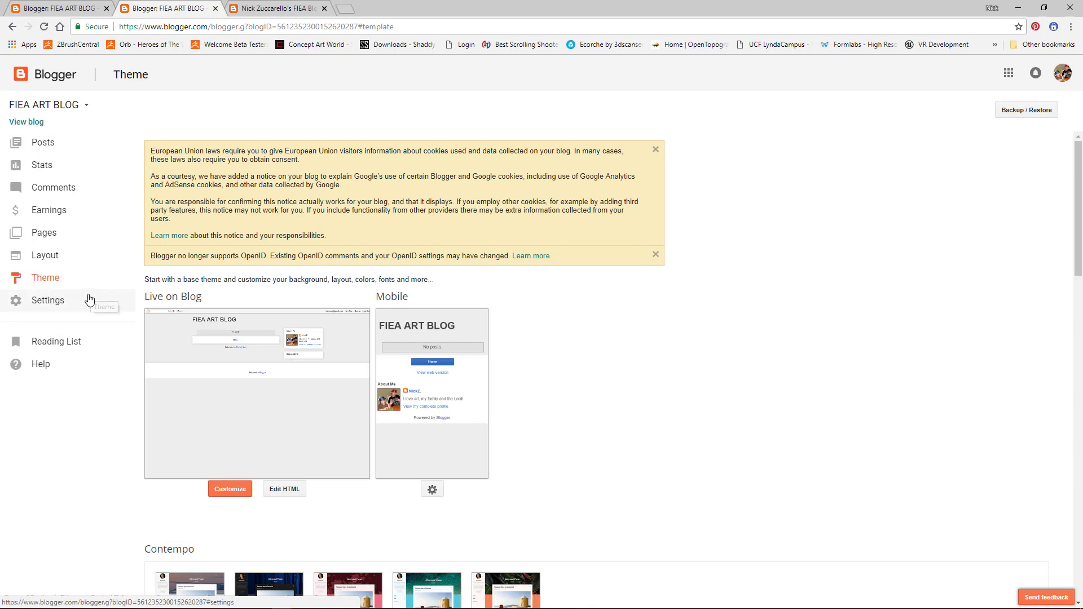
click(59, 304)
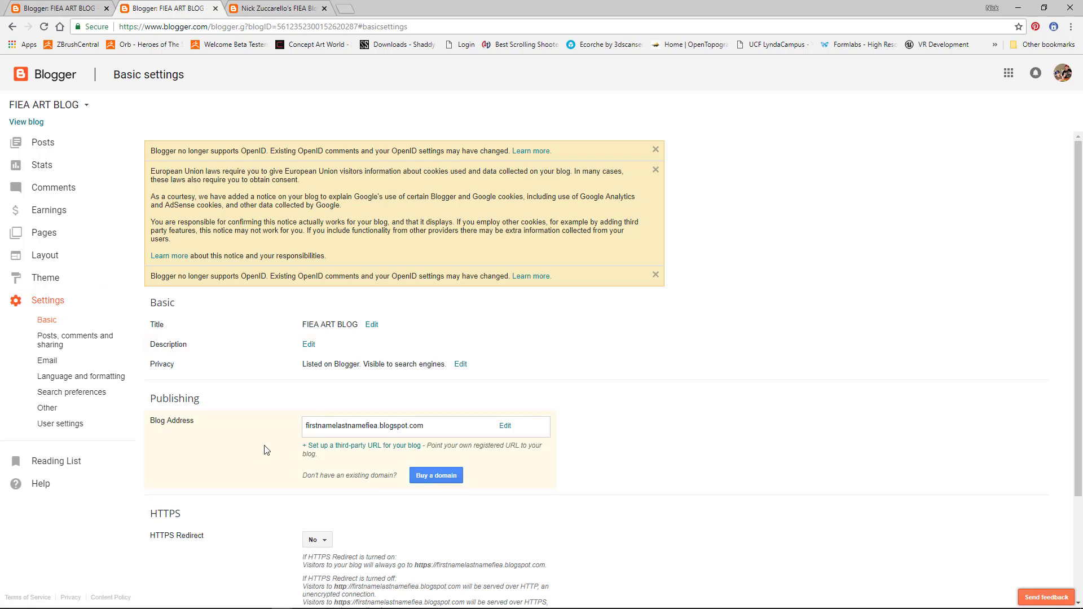
scroll(266, 447, down, 2)
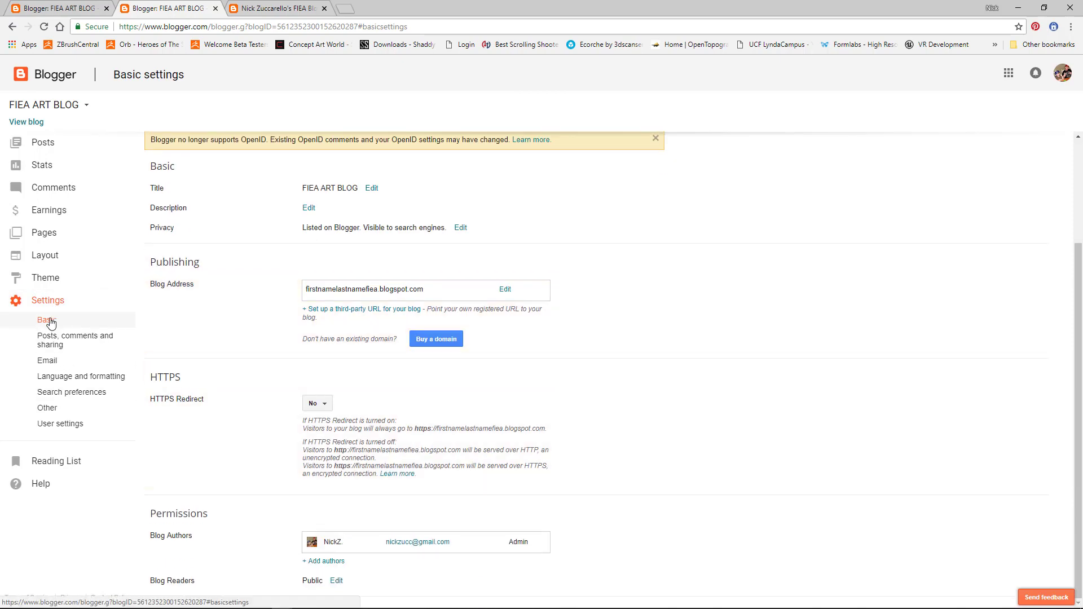
click(75, 345)
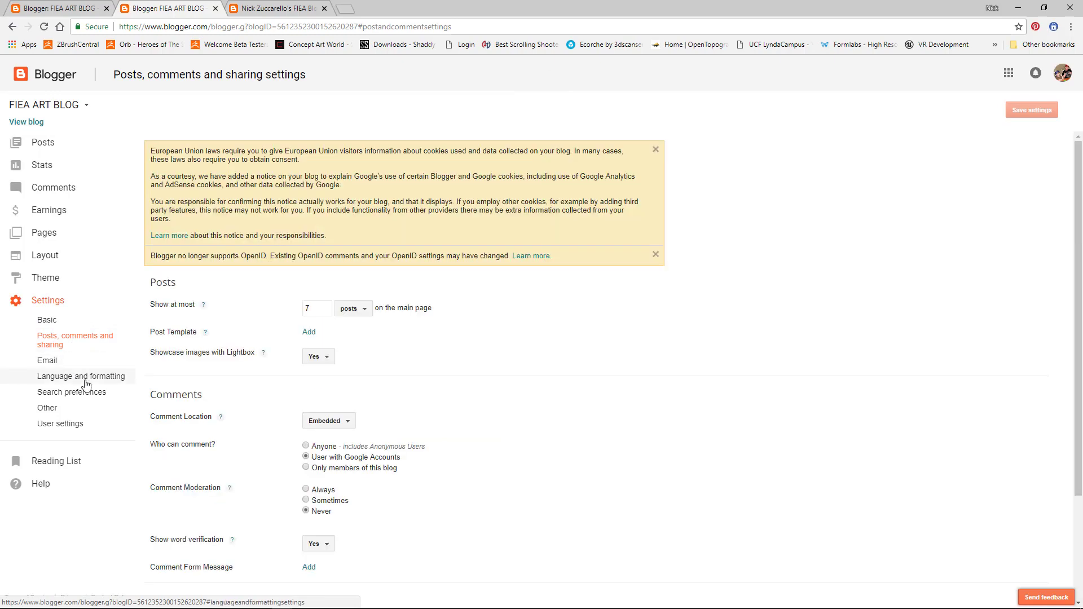
click(45, 278)
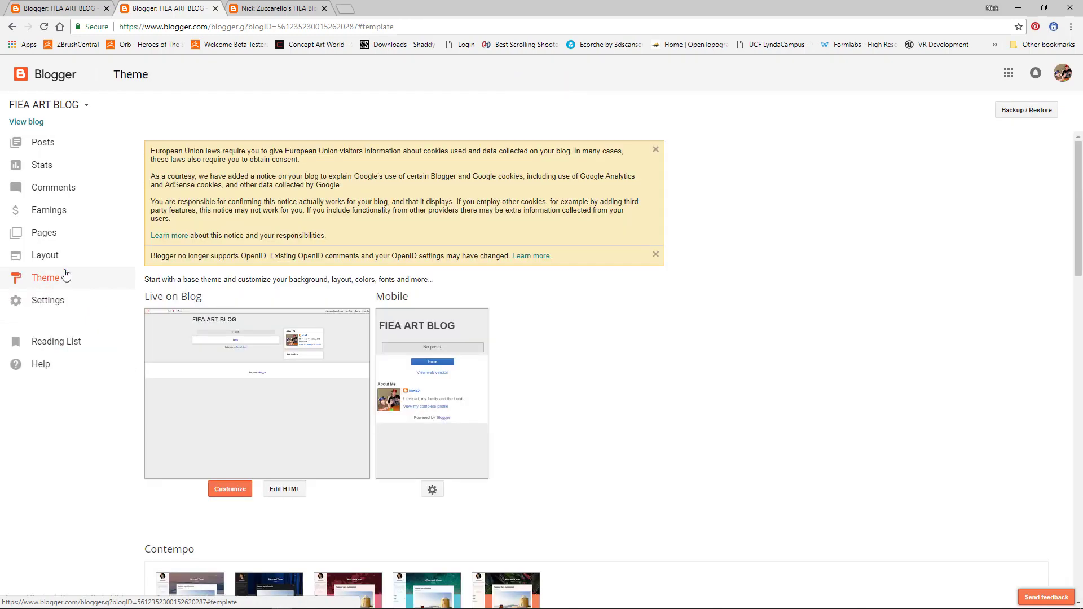
click(44, 256)
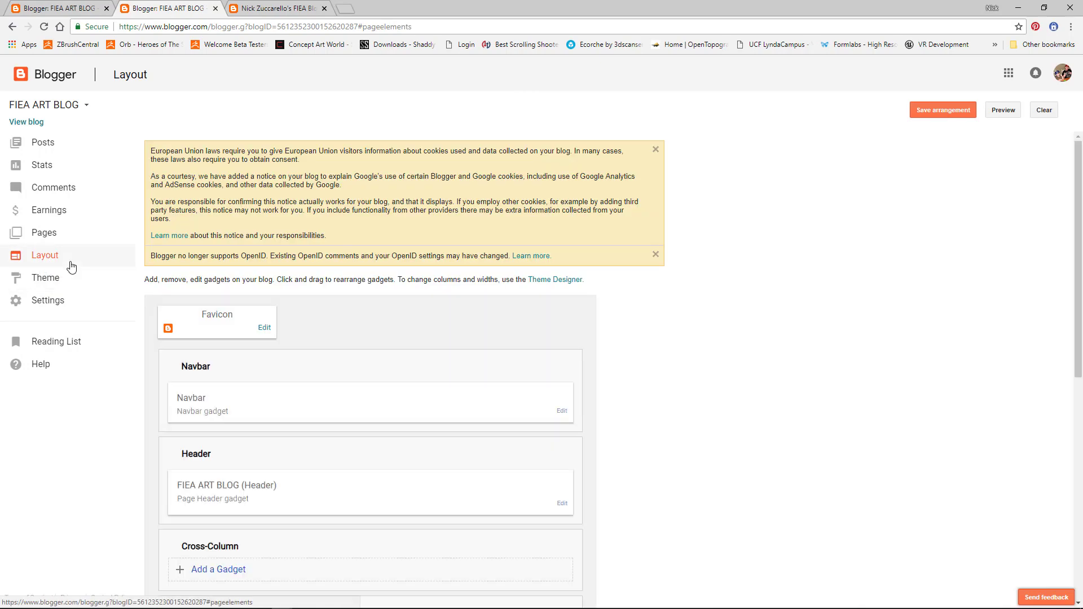
scroll(376, 398, down, 2)
scroll(374, 402, down, 3)
scroll(375, 404, up, 3)
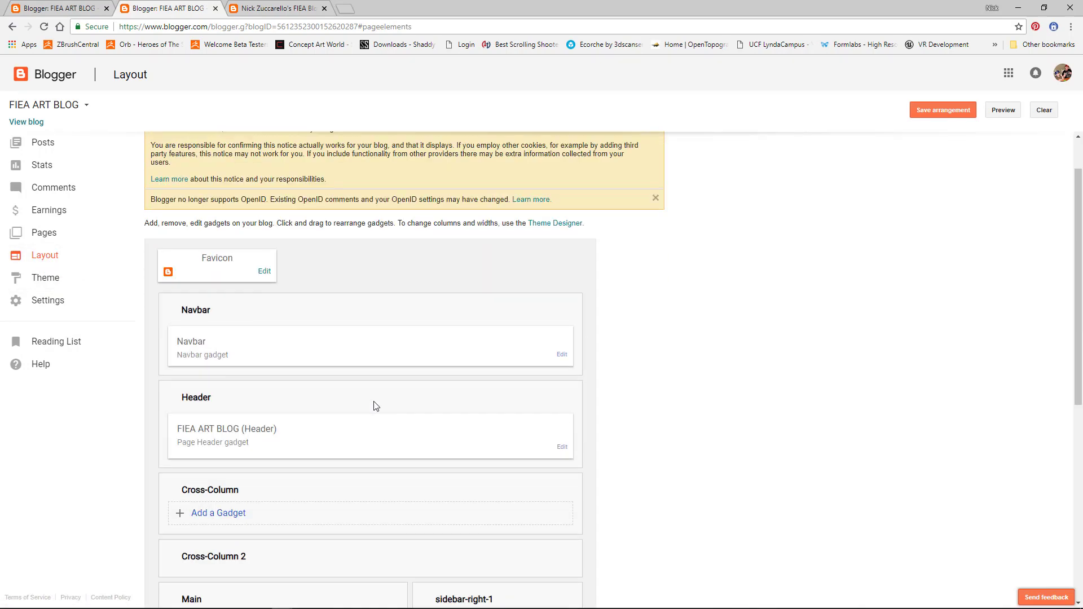
scroll(373, 406, down, 4)
scroll(376, 411, down, 3)
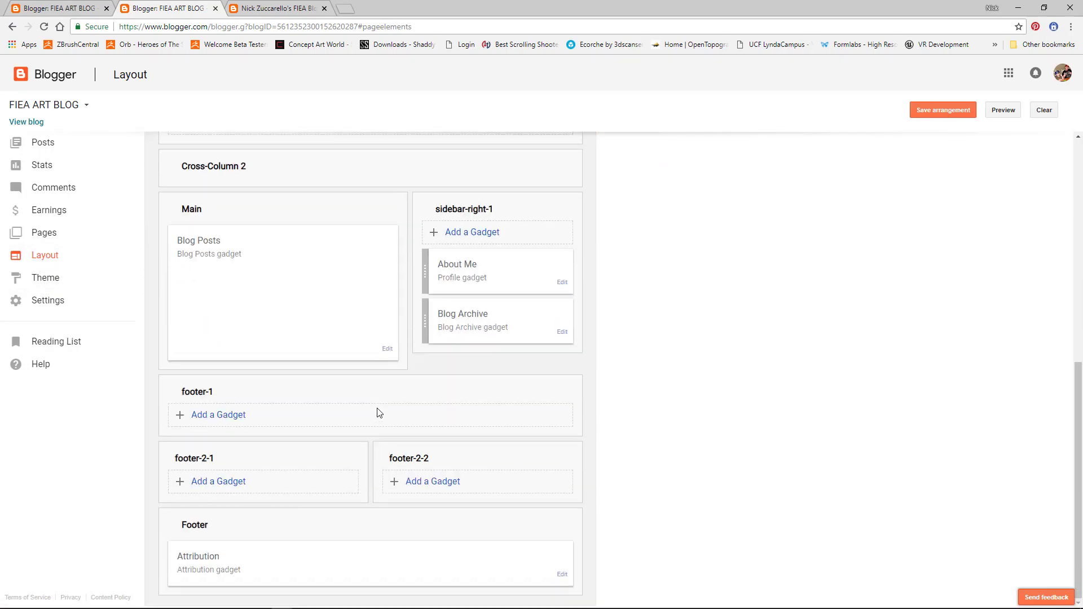
scroll(485, 406, up, 3)
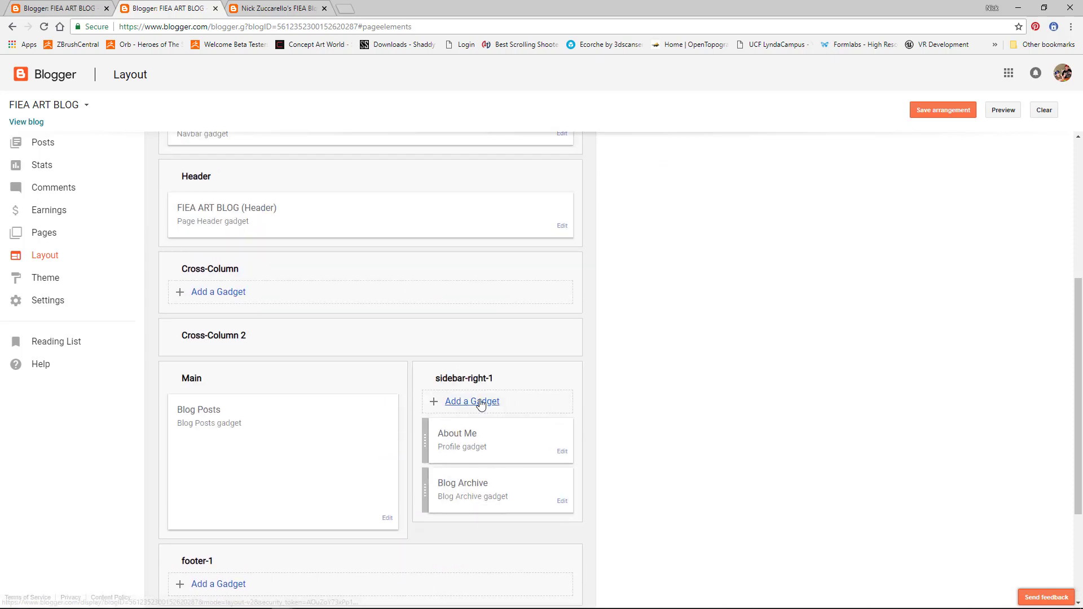
scroll(495, 476, down, 2)
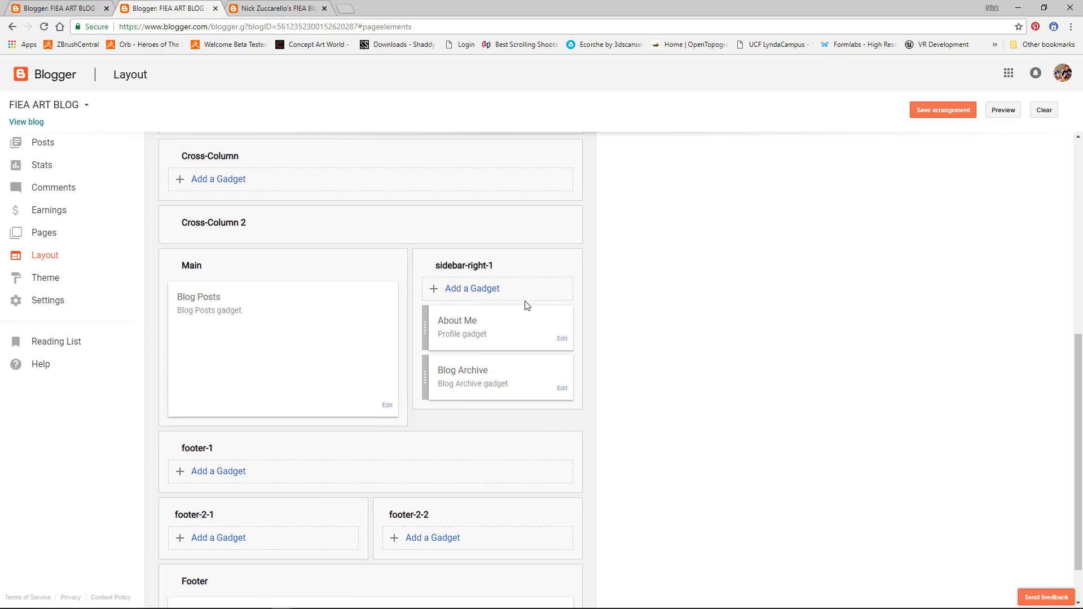
Step: Add a gadget to sidebar-right-1 and choose Link List from the gadget list
click(481, 291)
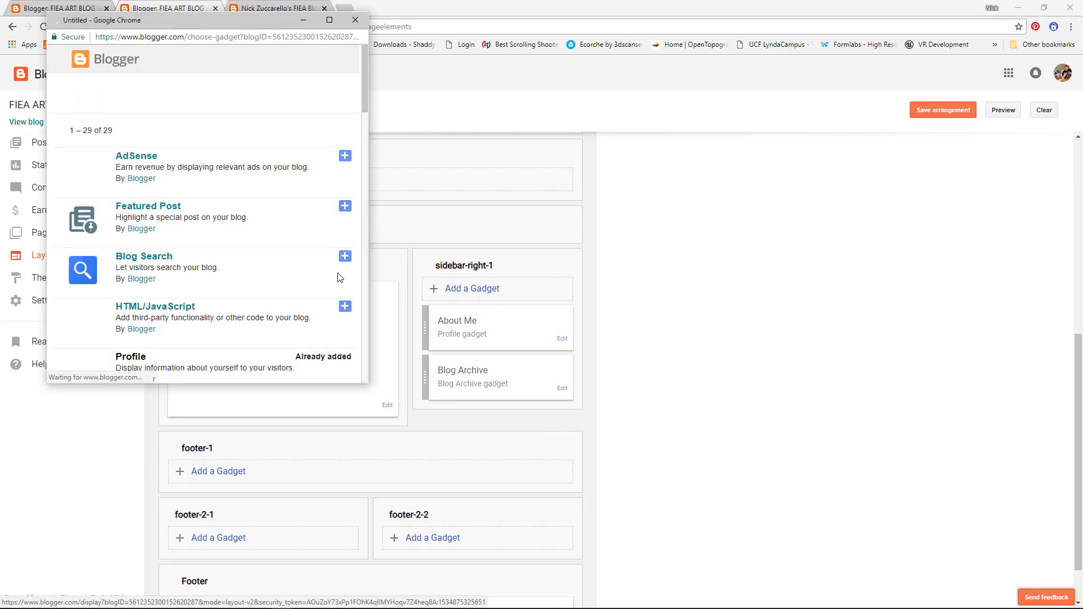
scroll(252, 323, down, 2)
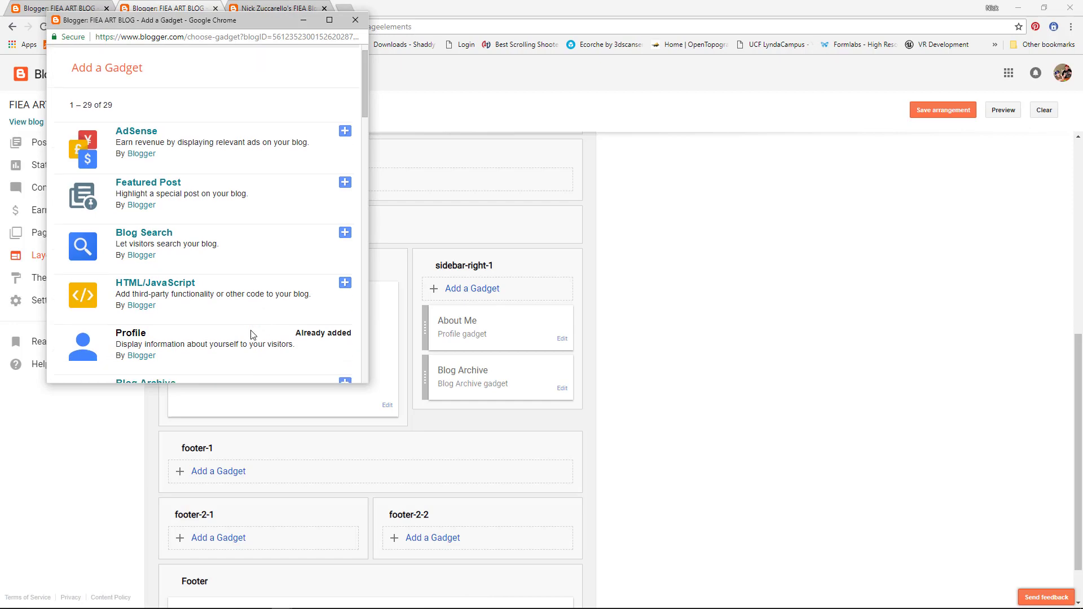
scroll(251, 319, down, 7)
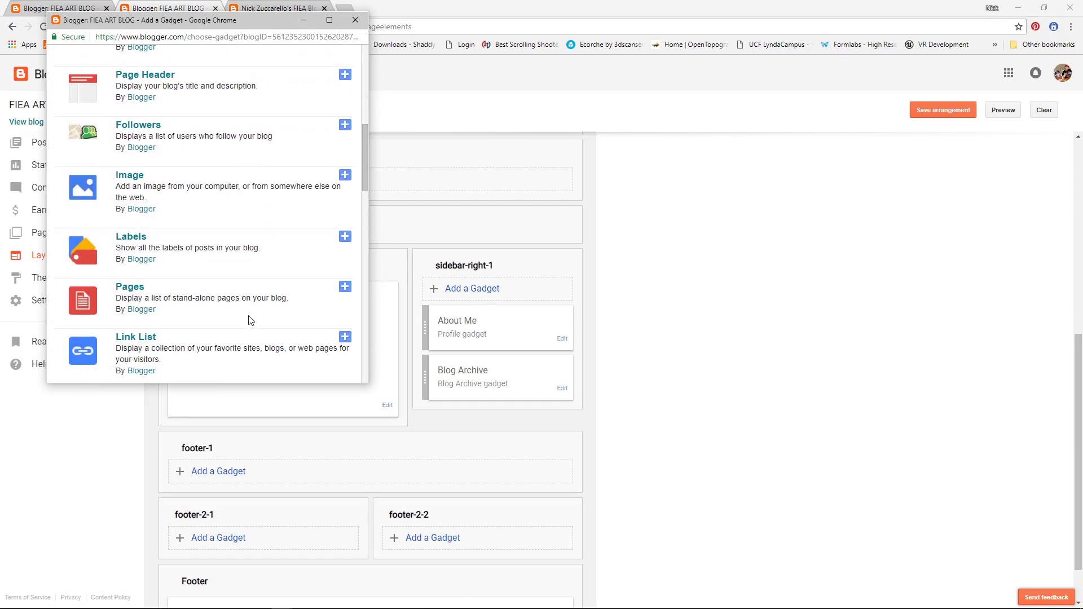
scroll(251, 322, up, 3)
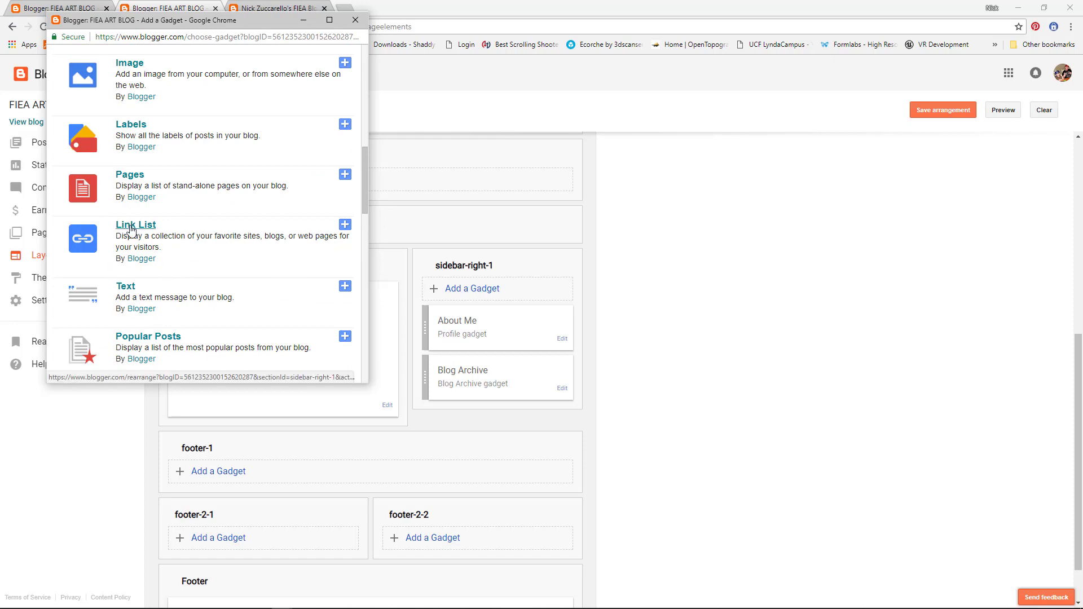
click(130, 227)
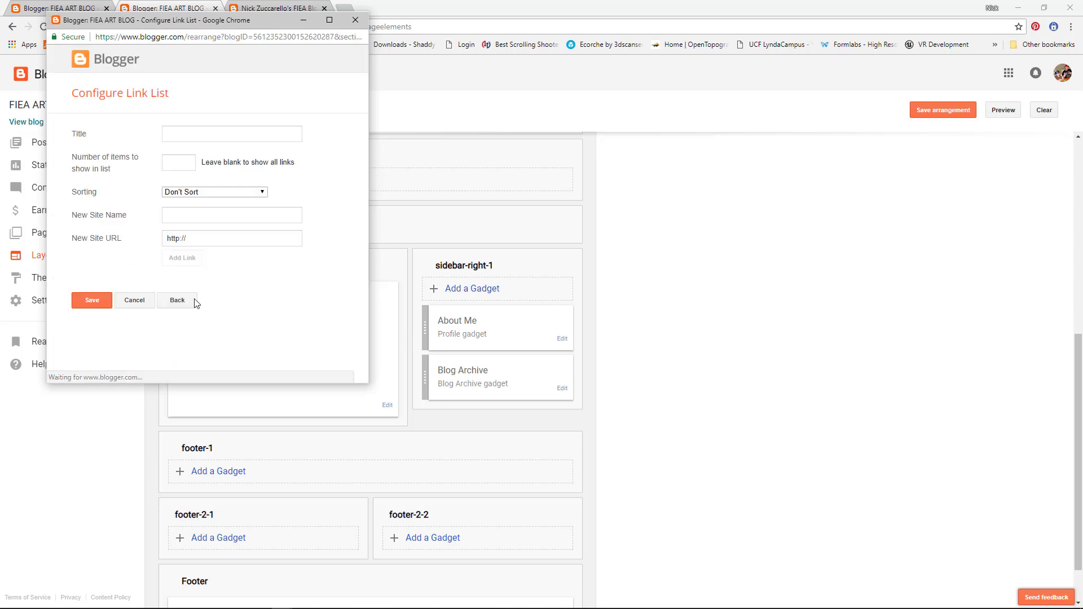
Step: Title the link list 'Cohort 15' and set its sorting to Sort Alphabetically
click(181, 135)
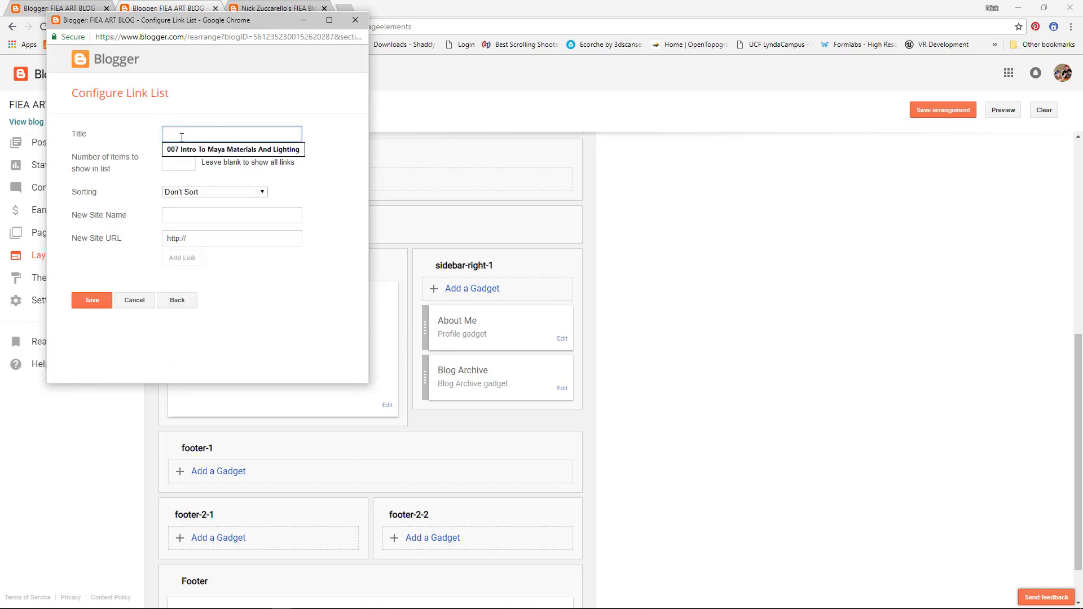
text(C)
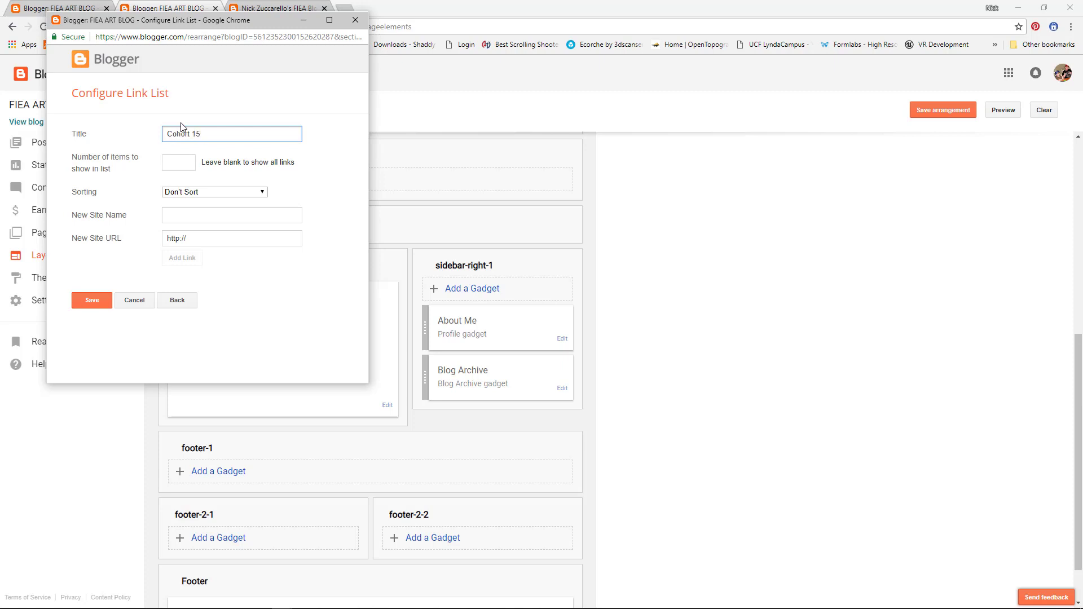
text(ohort 15)
click(180, 164)
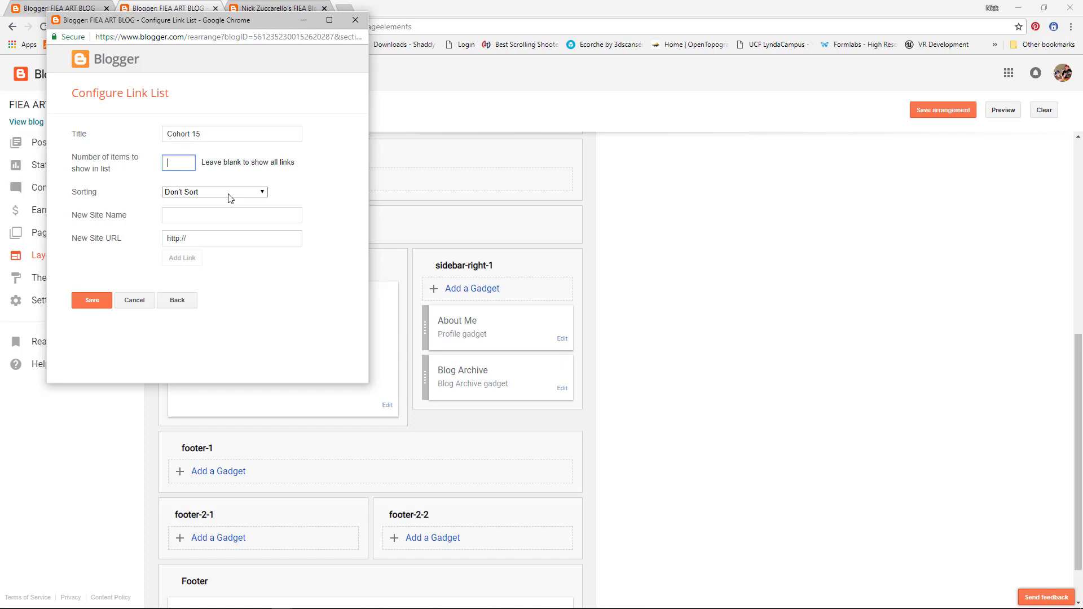
click(264, 194)
click(219, 224)
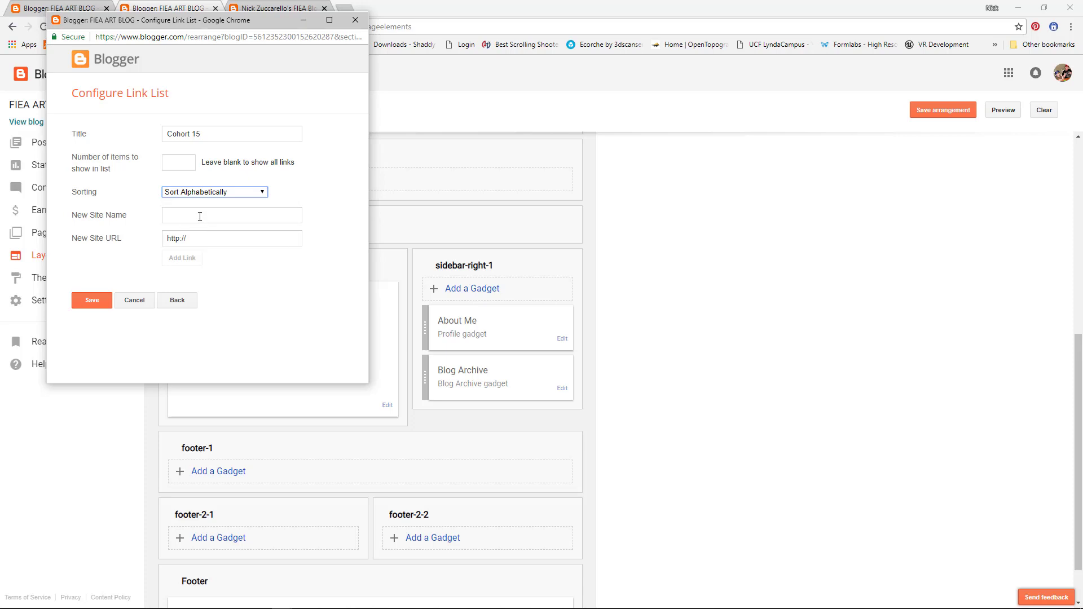
click(178, 211)
click(182, 213)
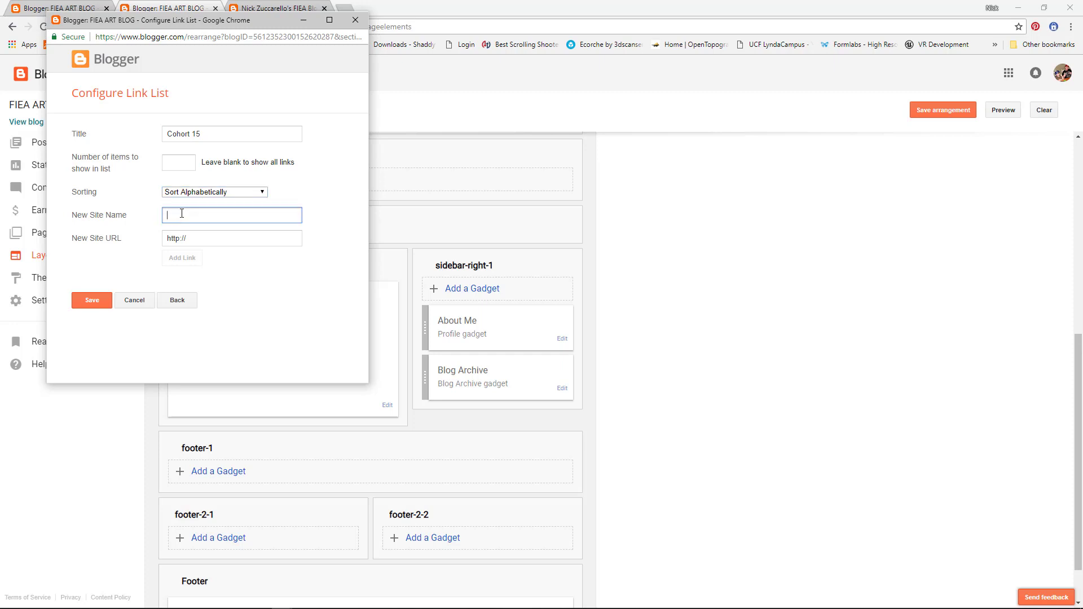
text(fl)
text(rst)
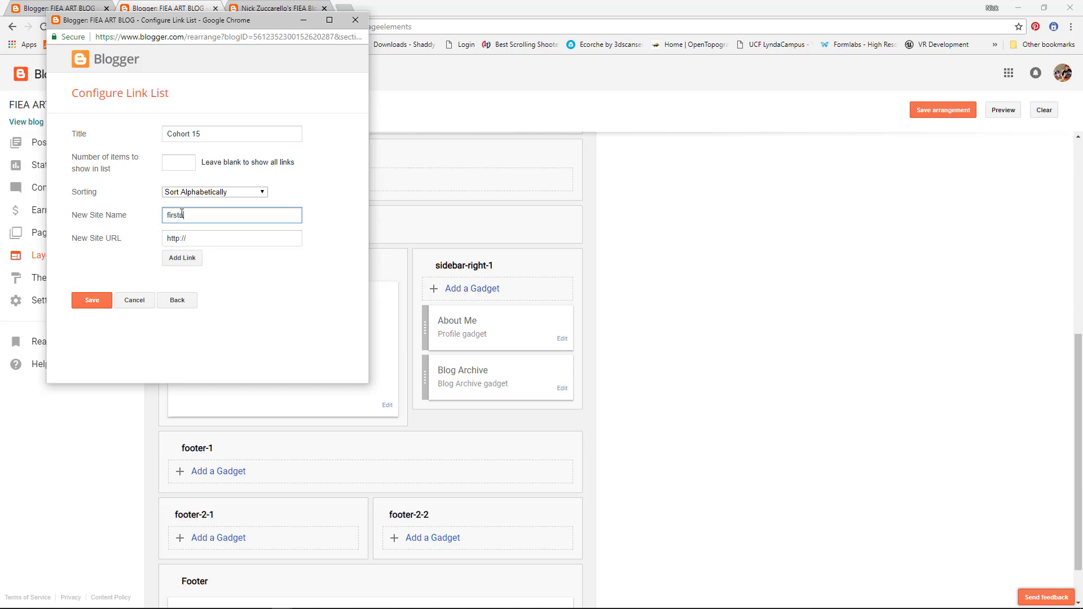
text(namelastnamefiea@blogspot.com)
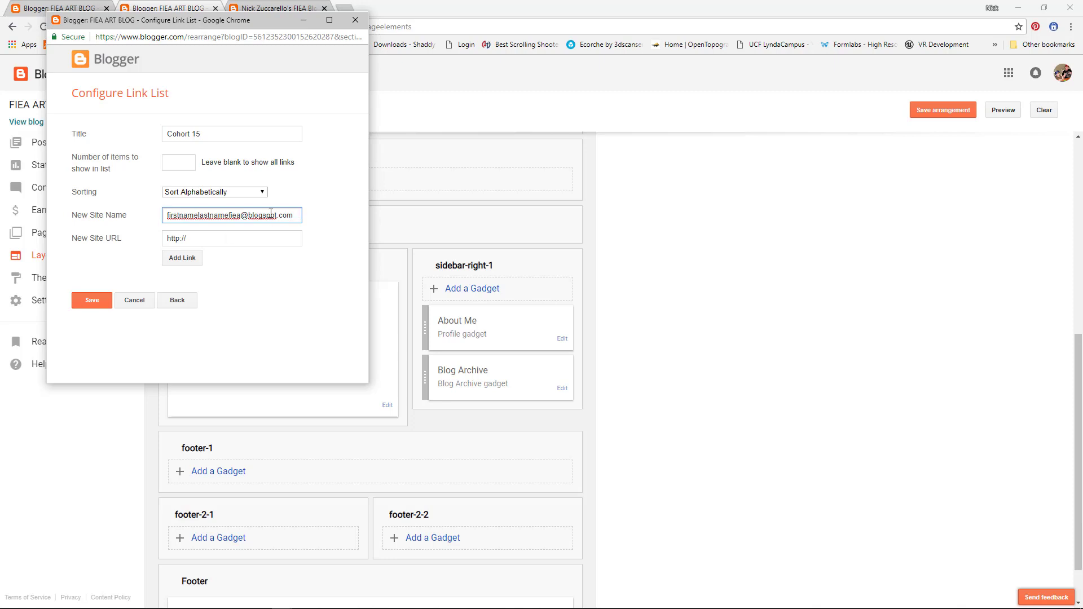
drag(295, 215, 170, 208)
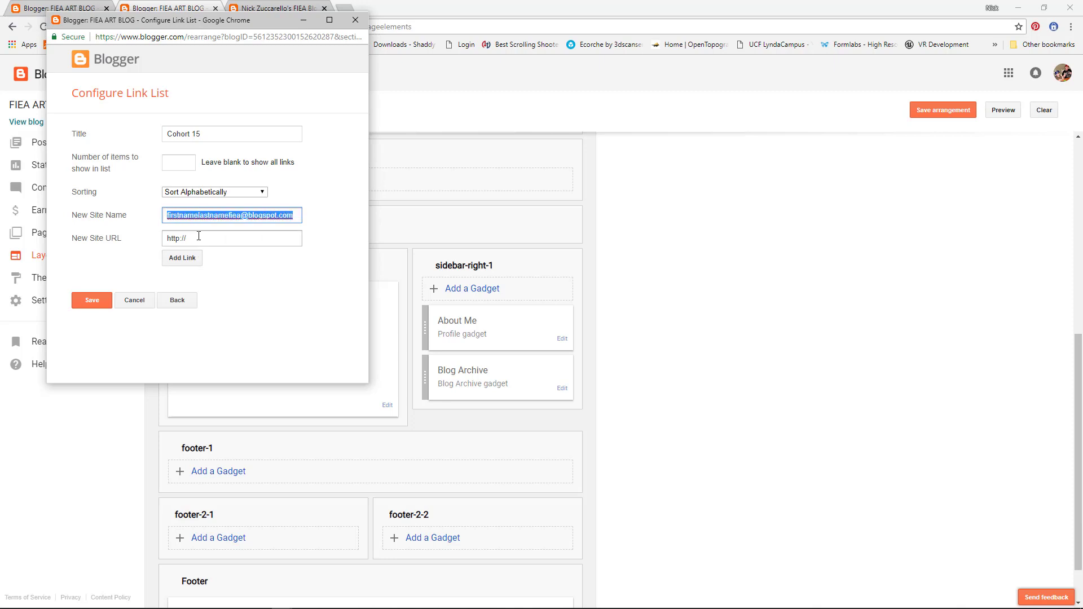
key(Tab)
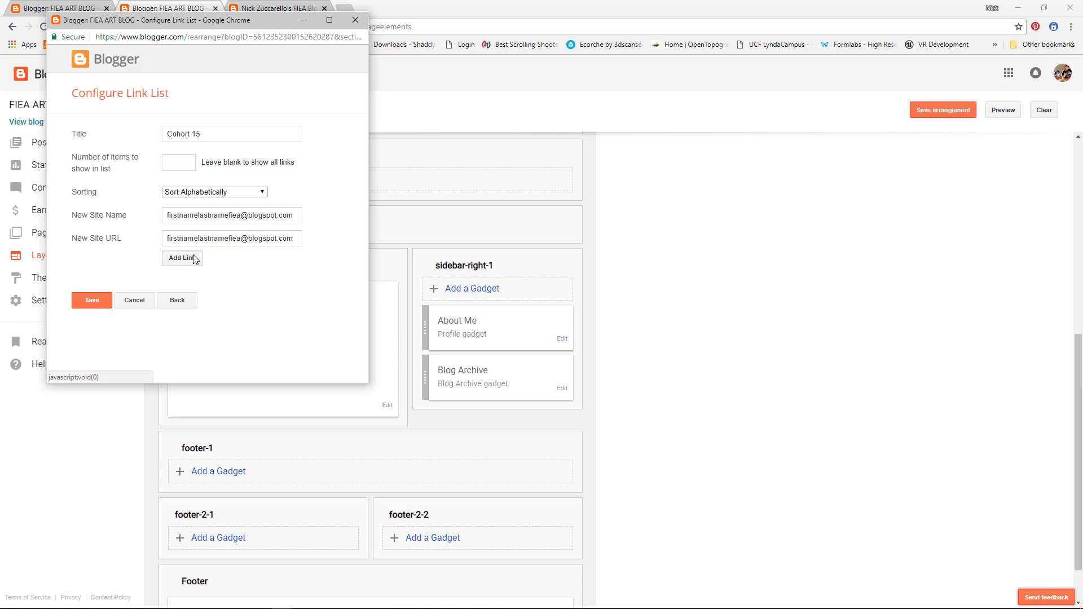
click(194, 259)
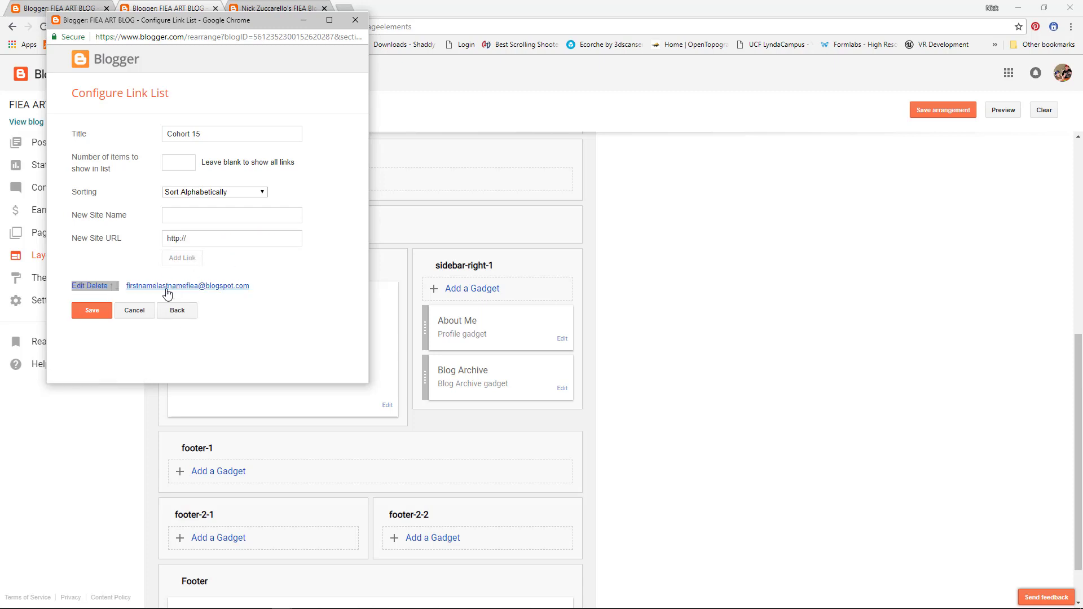
click(102, 309)
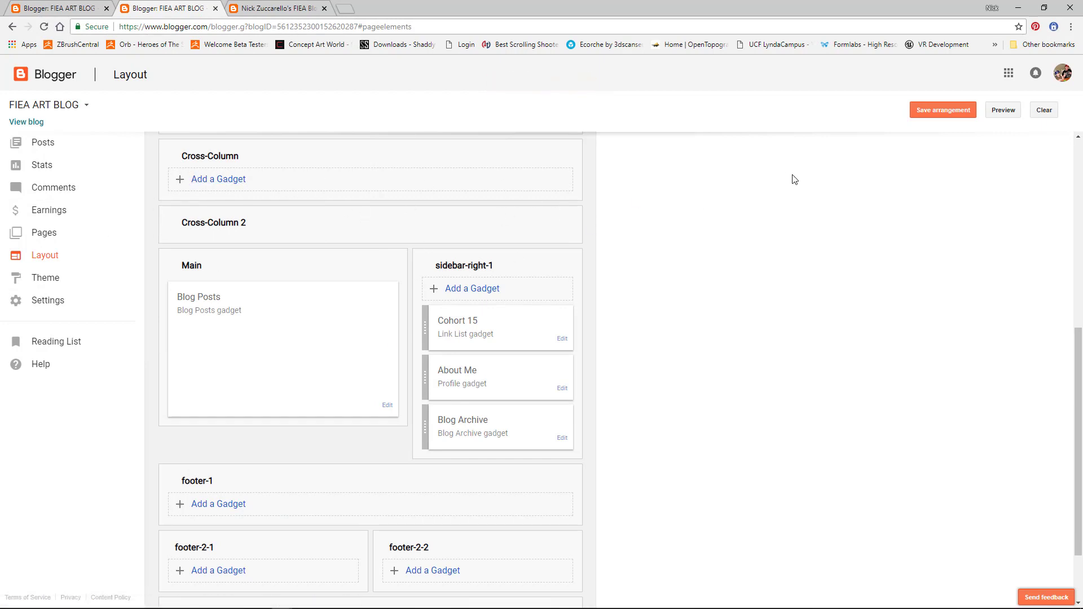
Step: Open the live blog, test the Cohort 15 link, then go back home and select the blog's URL
click(33, 123)
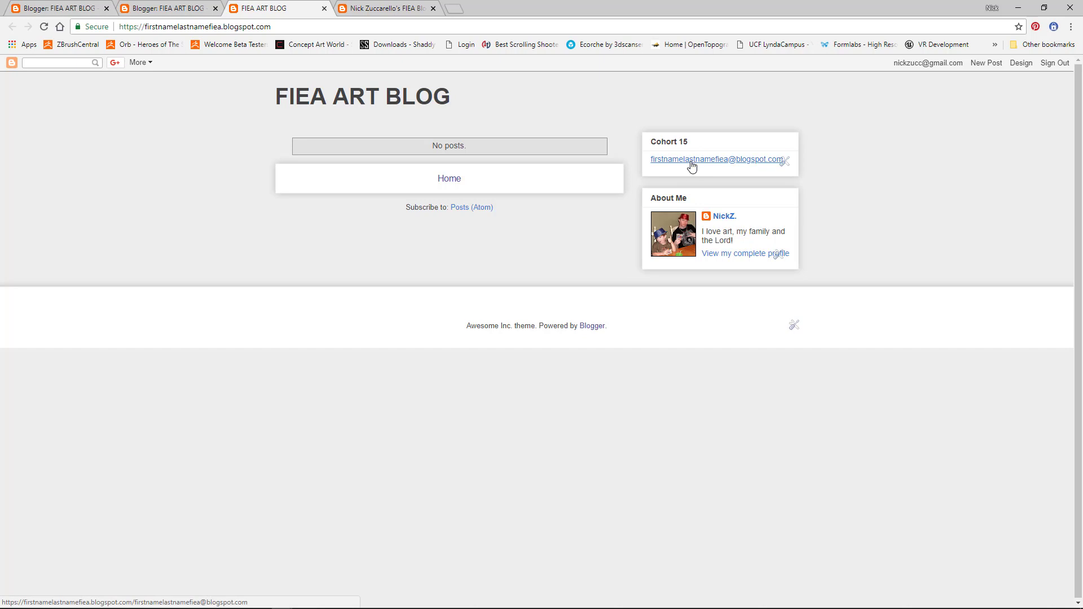
click(692, 160)
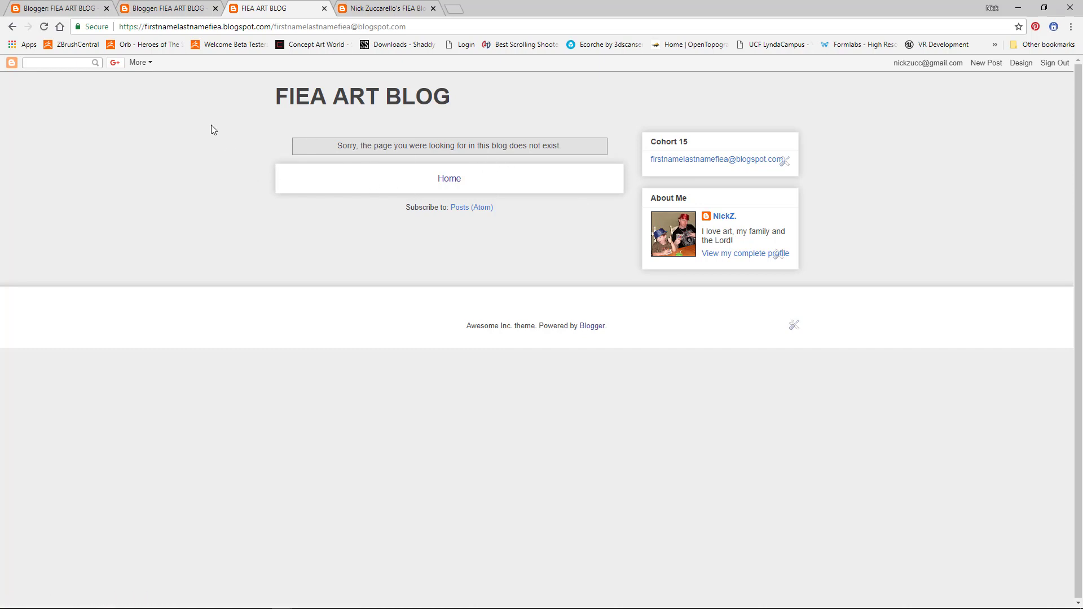
click(13, 27)
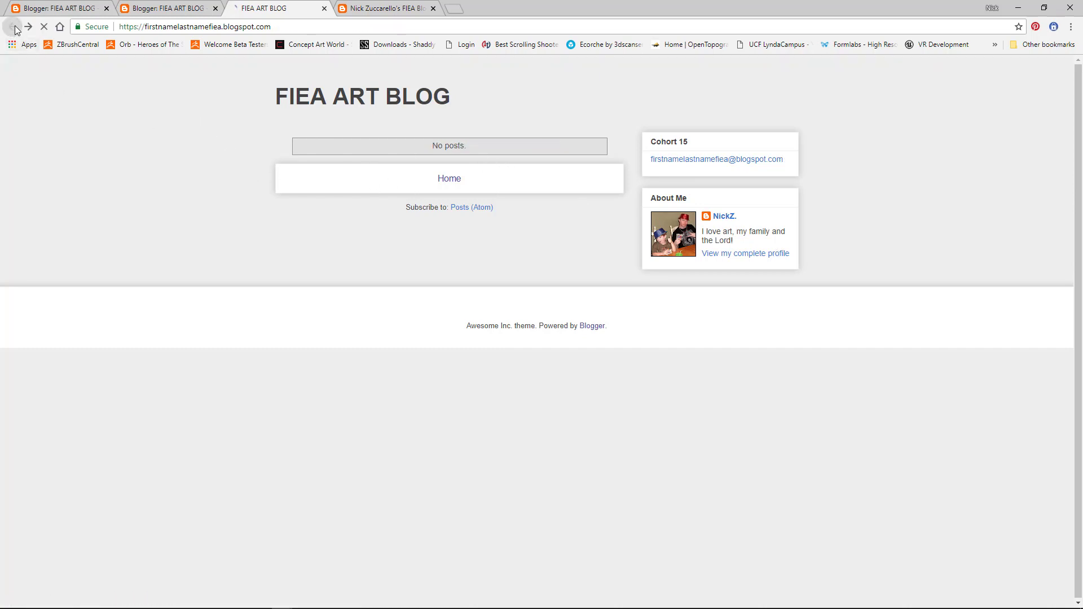
click(286, 25)
drag(308, 28, 112, 24)
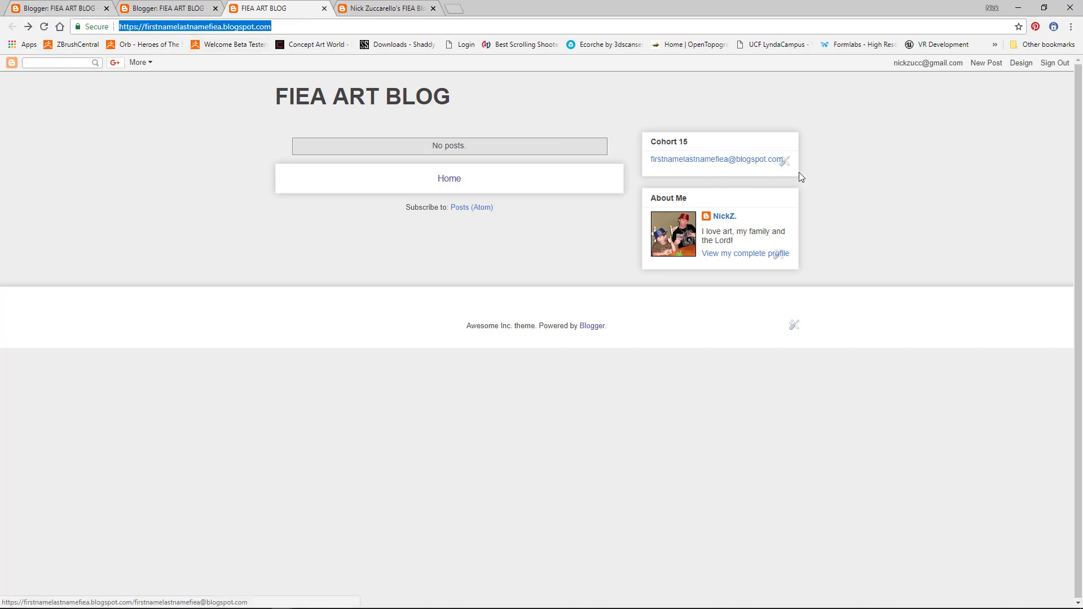
Step: Edit the Cohort 15 link, paste the blog's real blogspot address as its URL, and save
click(786, 164)
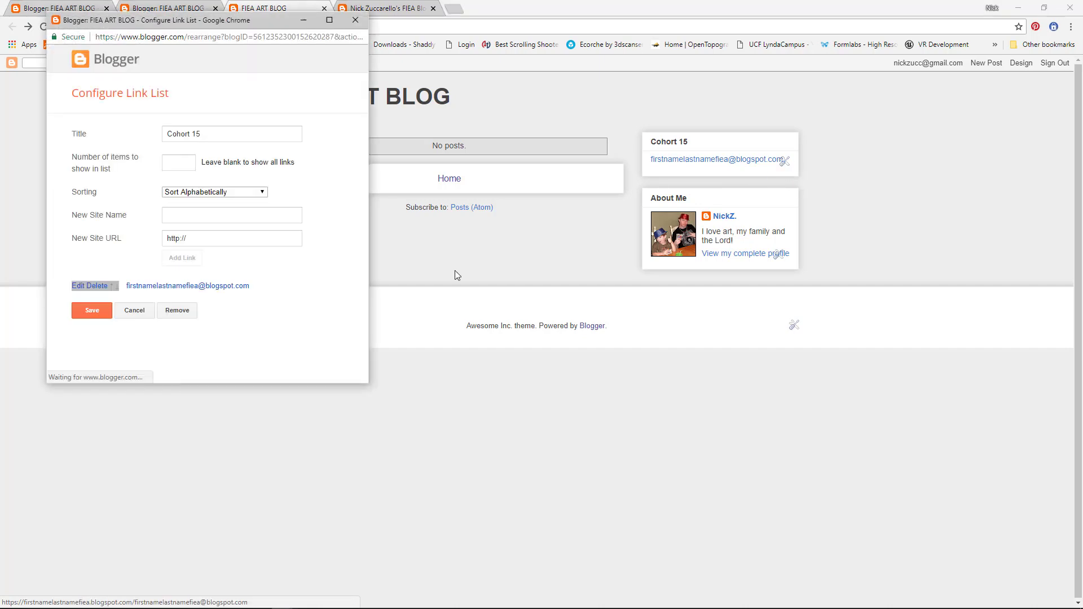
click(218, 240)
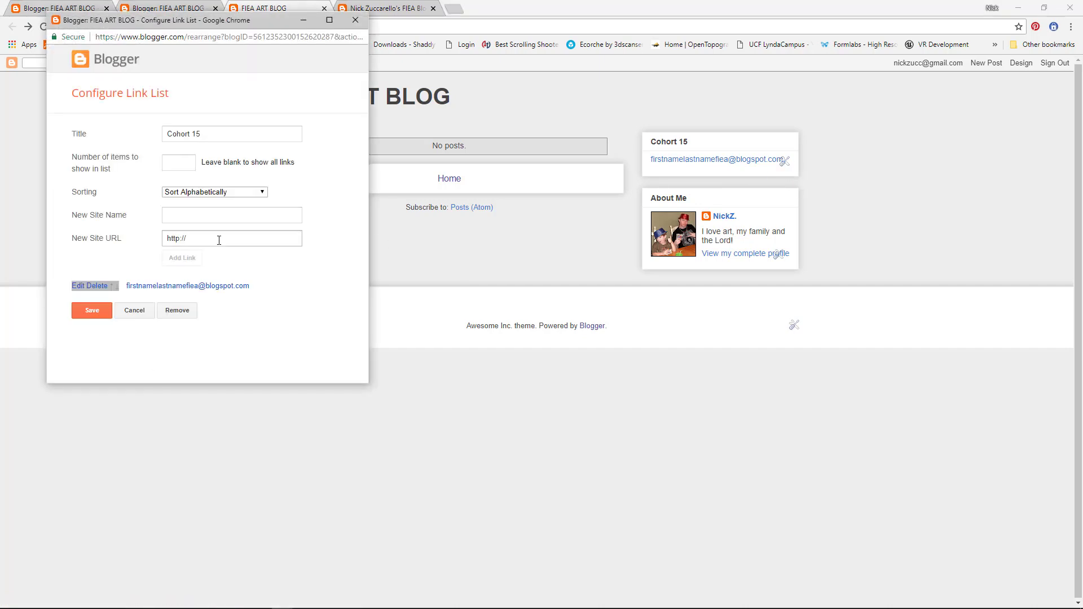
click(77, 286)
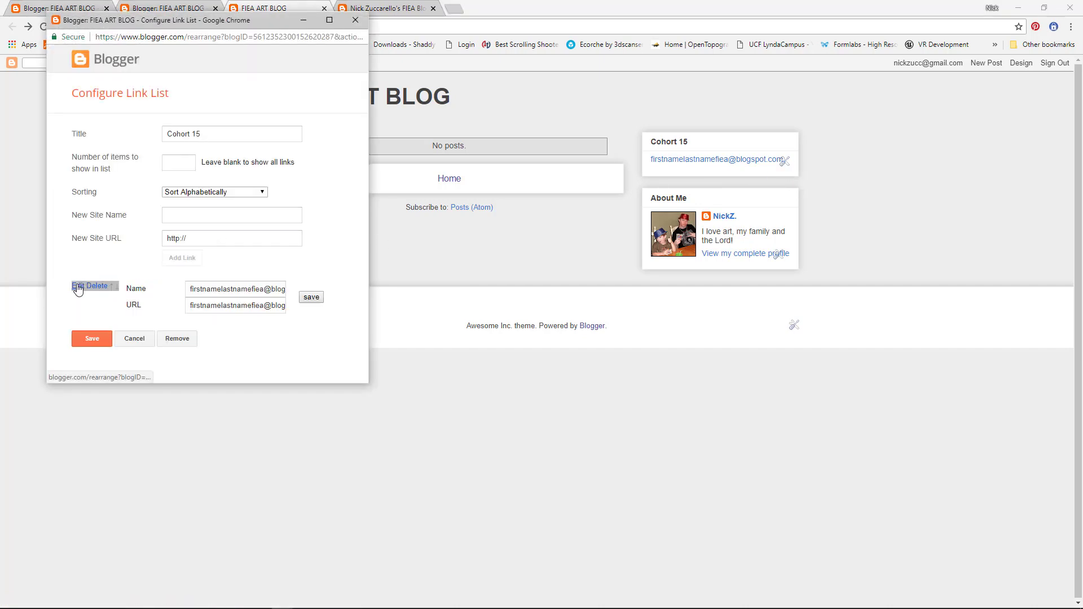
drag(189, 306, 304, 319)
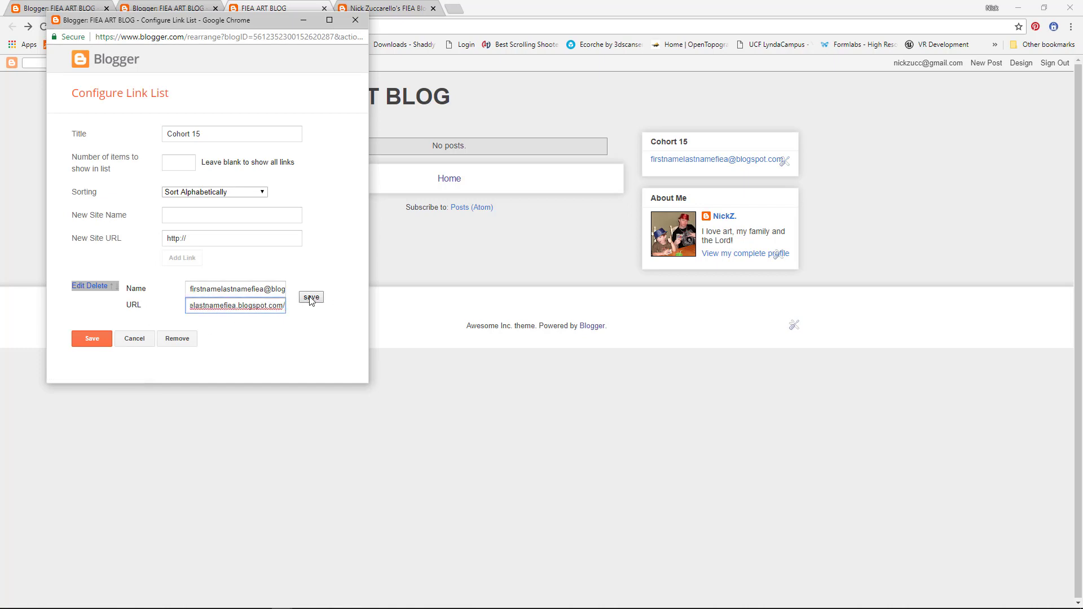
click(310, 297)
click(90, 315)
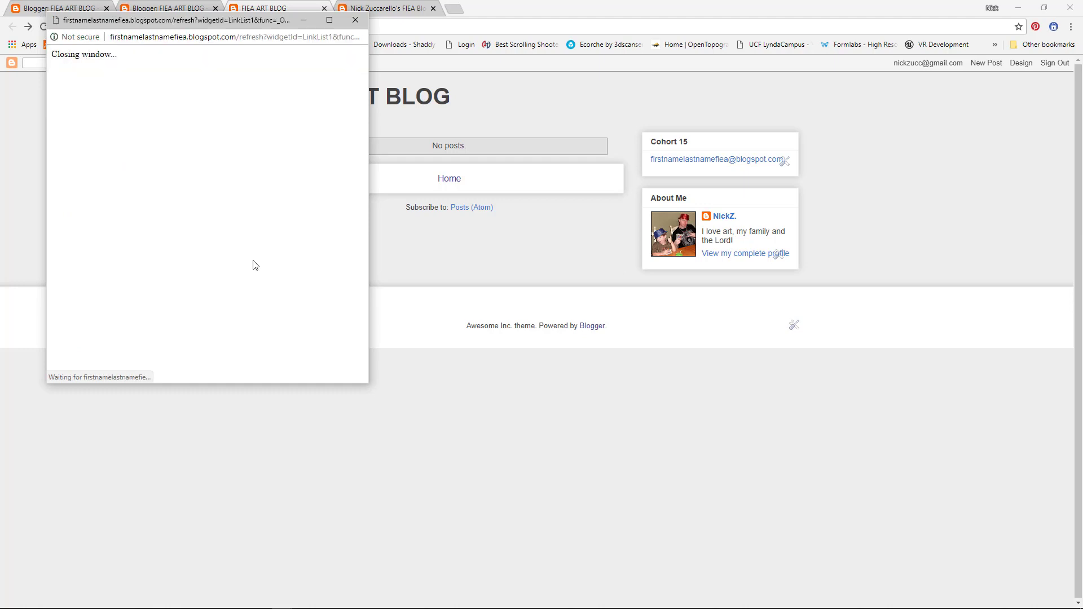
Step: Reload the blog to test the corrected link, then start a new post from the Posts list
click(45, 27)
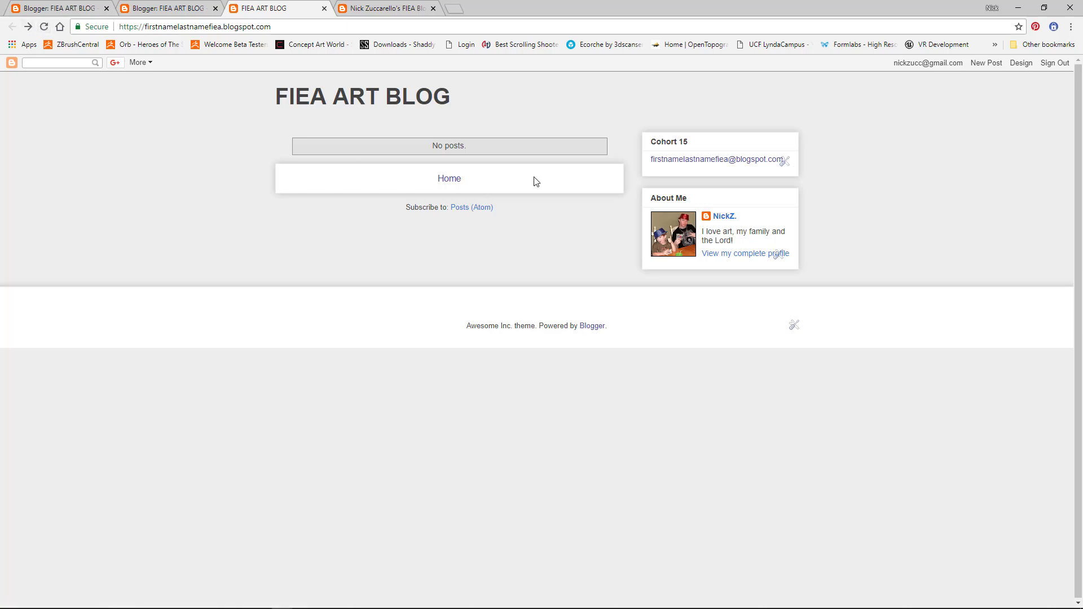
click(722, 163)
click(1021, 62)
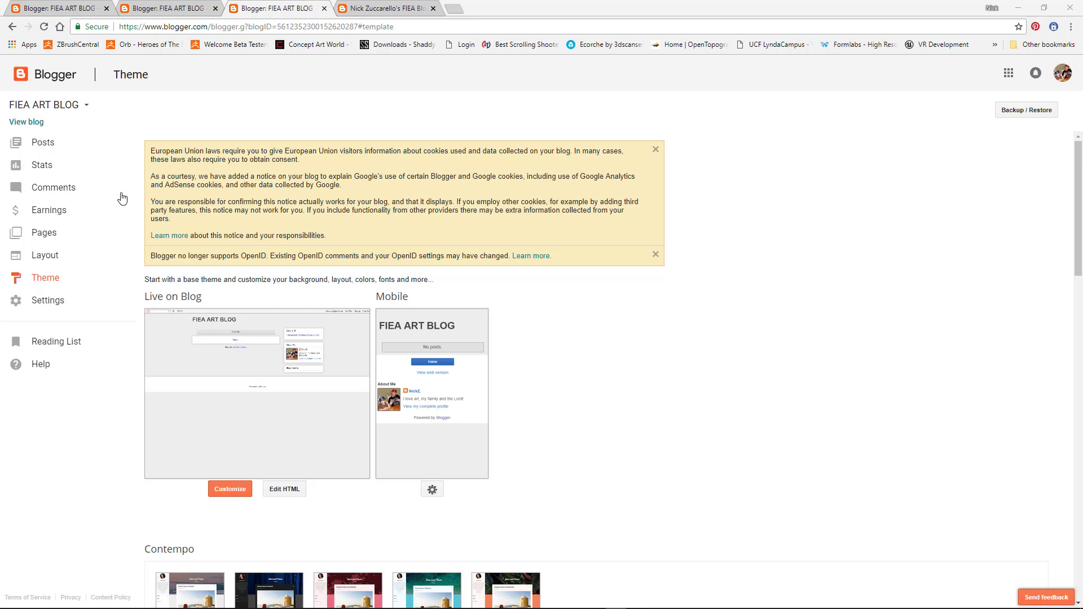
click(43, 144)
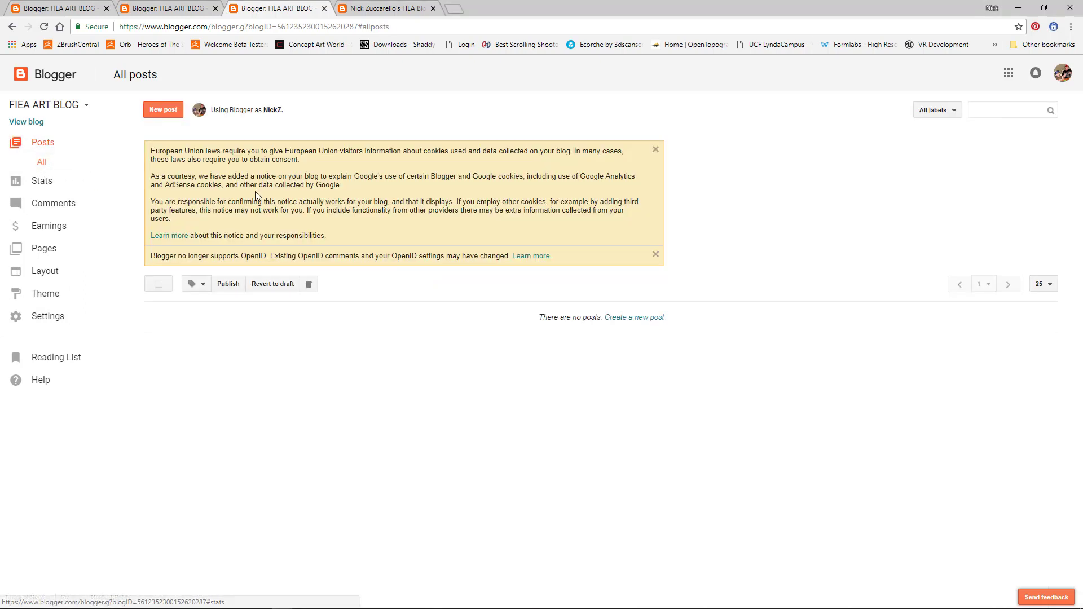
click(163, 111)
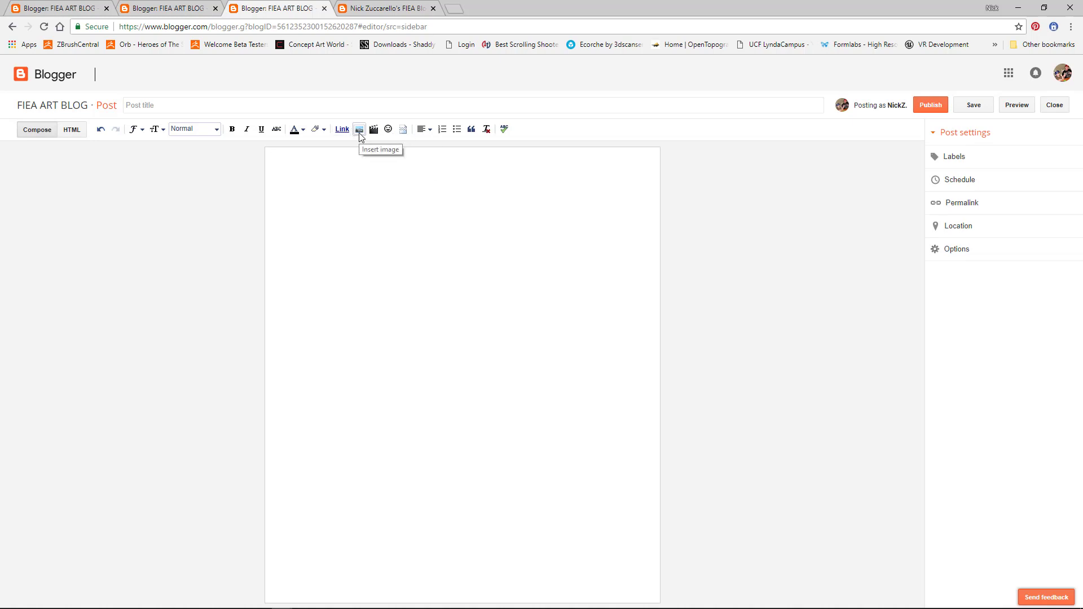
Step: Title the new post '2D Art First Post' and paste the same text into its body
click(166, 104)
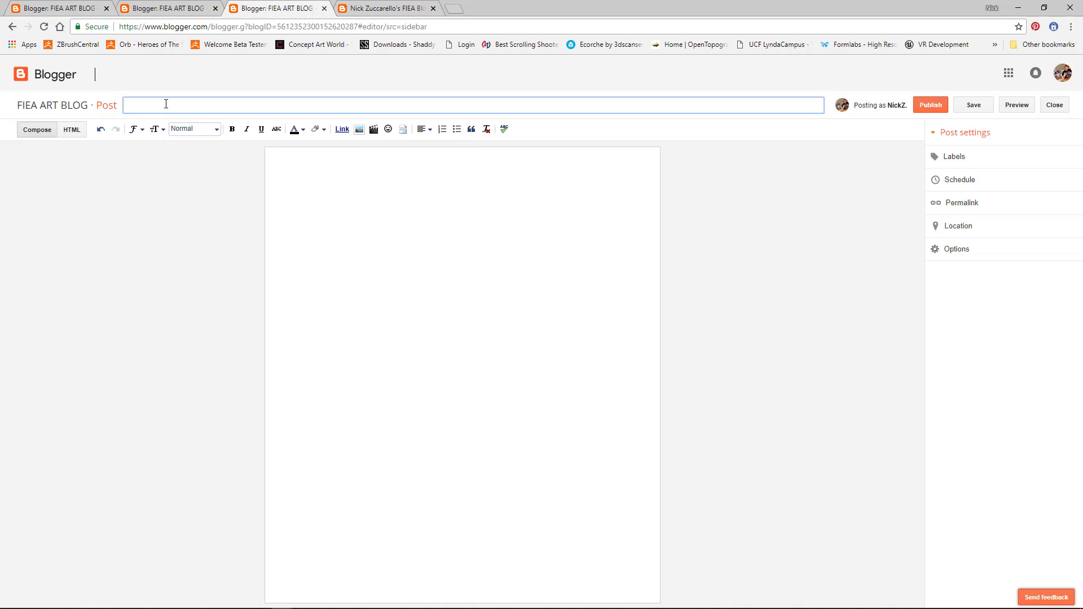
text(@)
key(BackSpace)
drag(187, 106, 120, 103)
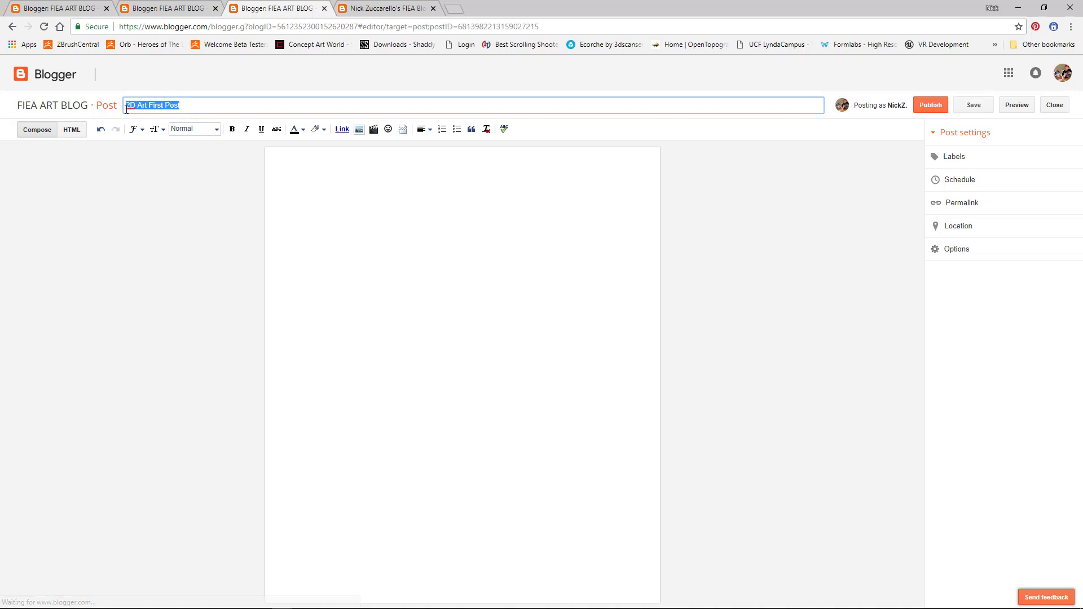
key(ctrl+c)
click(314, 173)
key(ctrl+v)
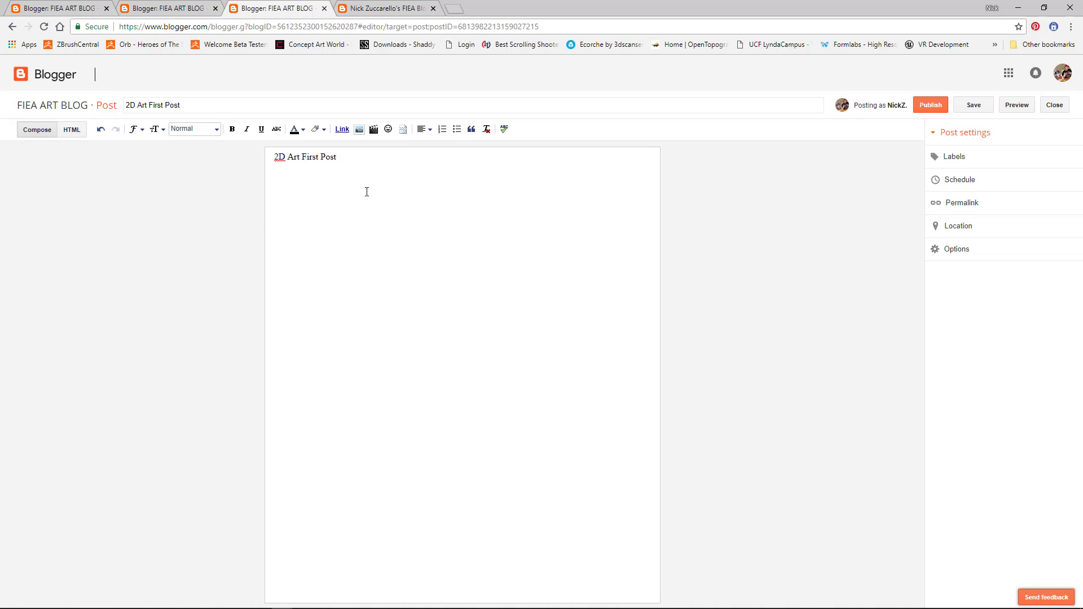
Step: Label the post 2D Art and publish it
click(947, 159)
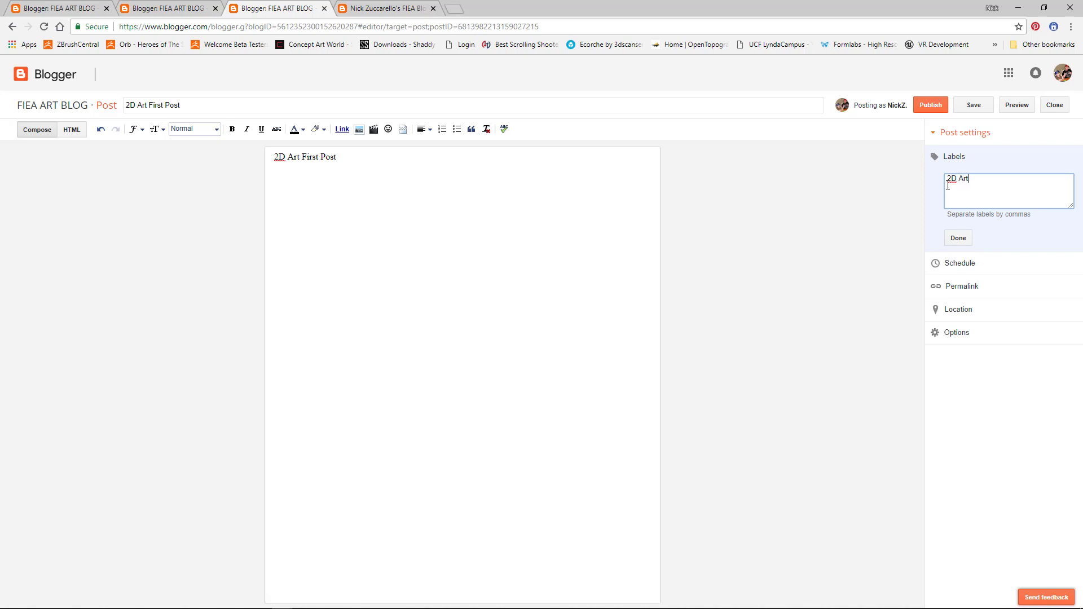
click(959, 238)
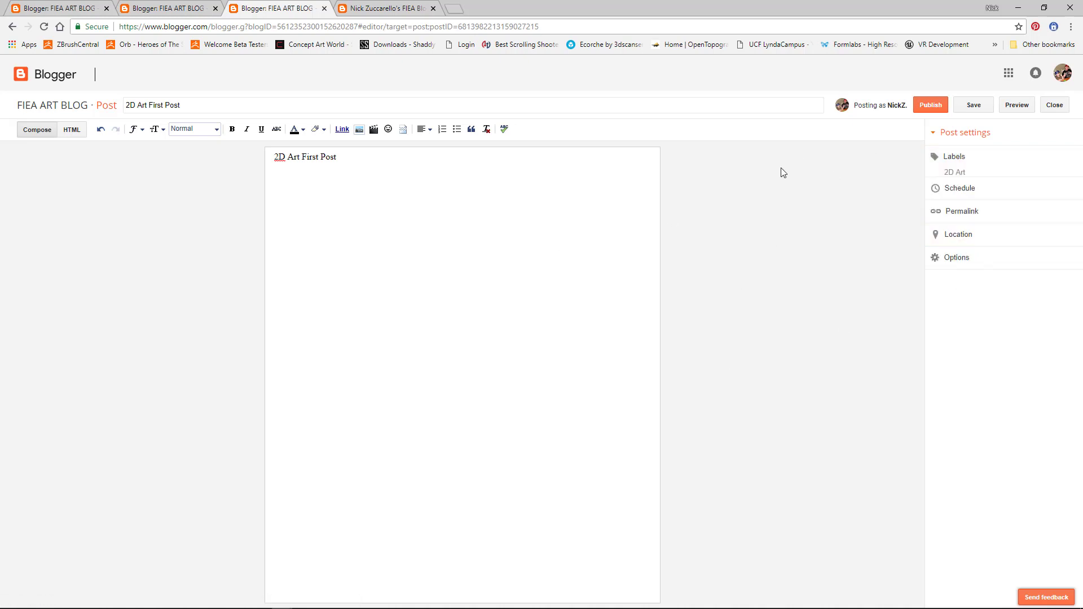
click(937, 105)
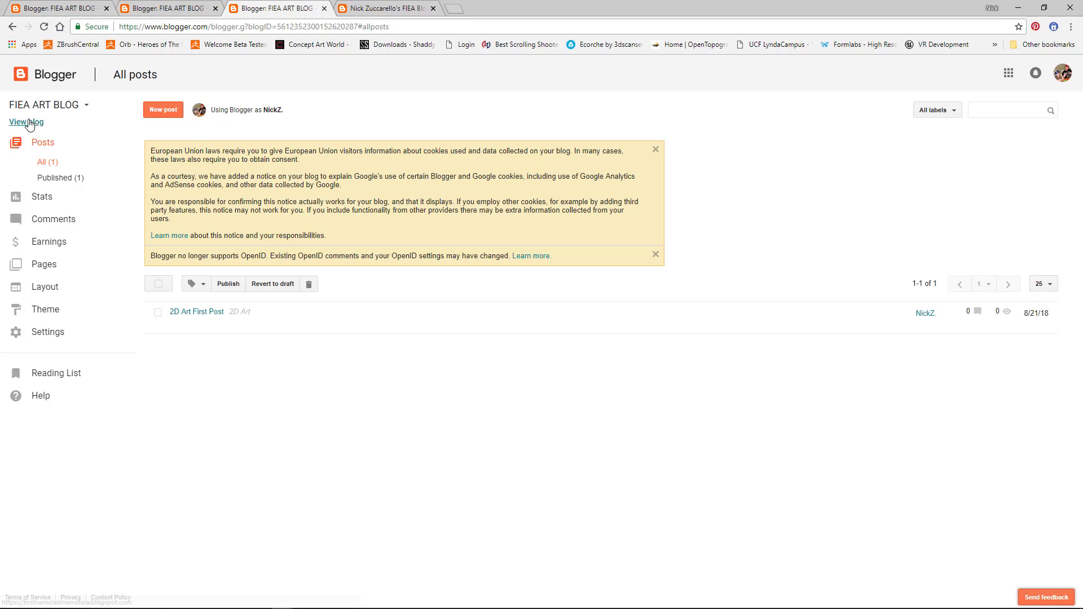
Step: View the new post on the live blog's 2D Art label page, then go to Design
click(30, 124)
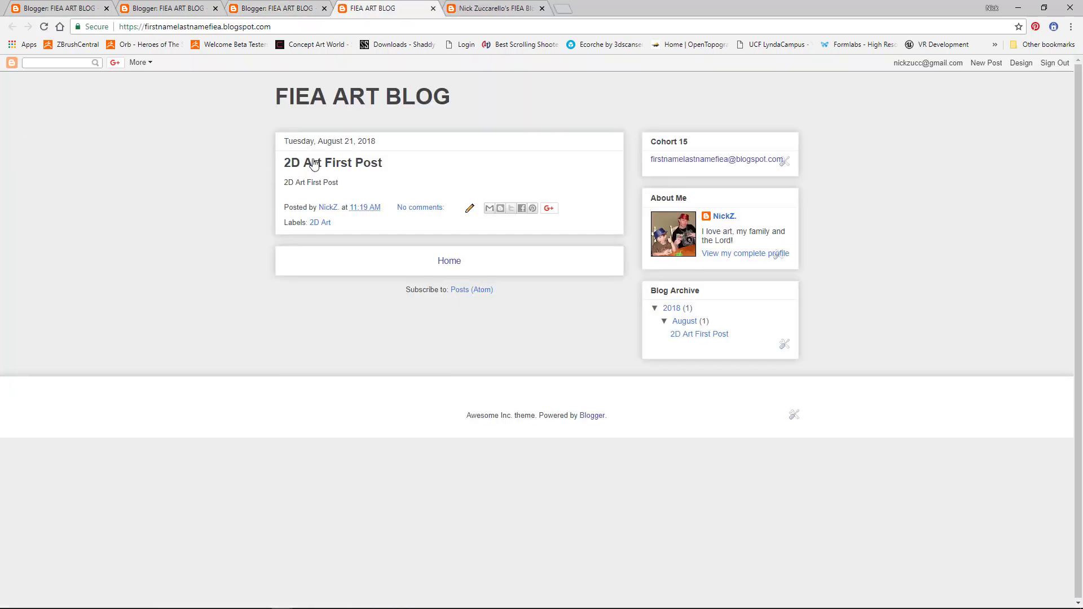
click(325, 227)
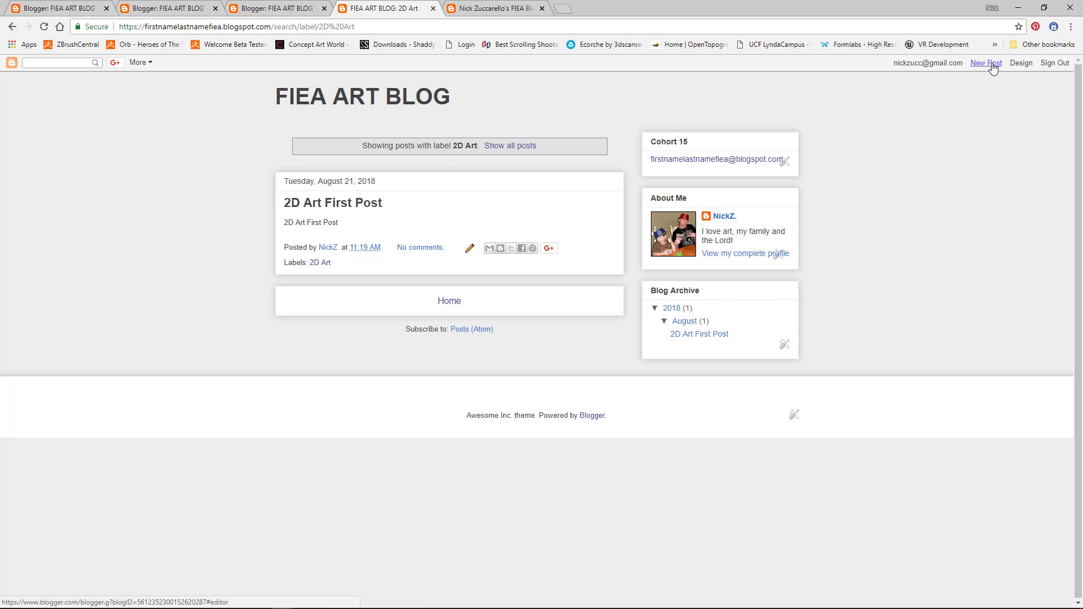
click(1021, 63)
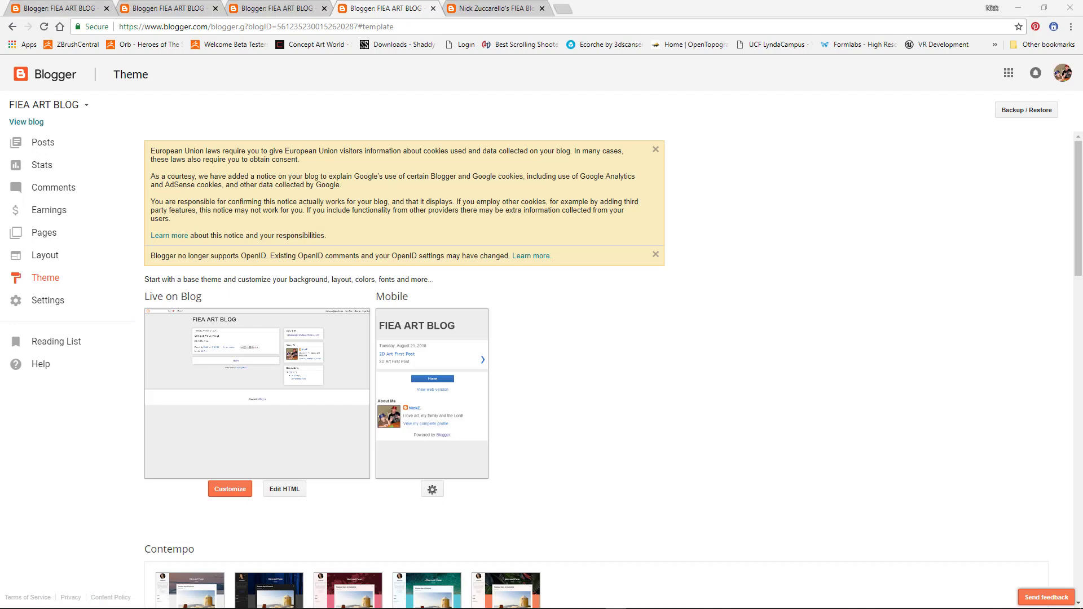
Step: Open the blog's Layout page and look over its gadget areas
click(51, 260)
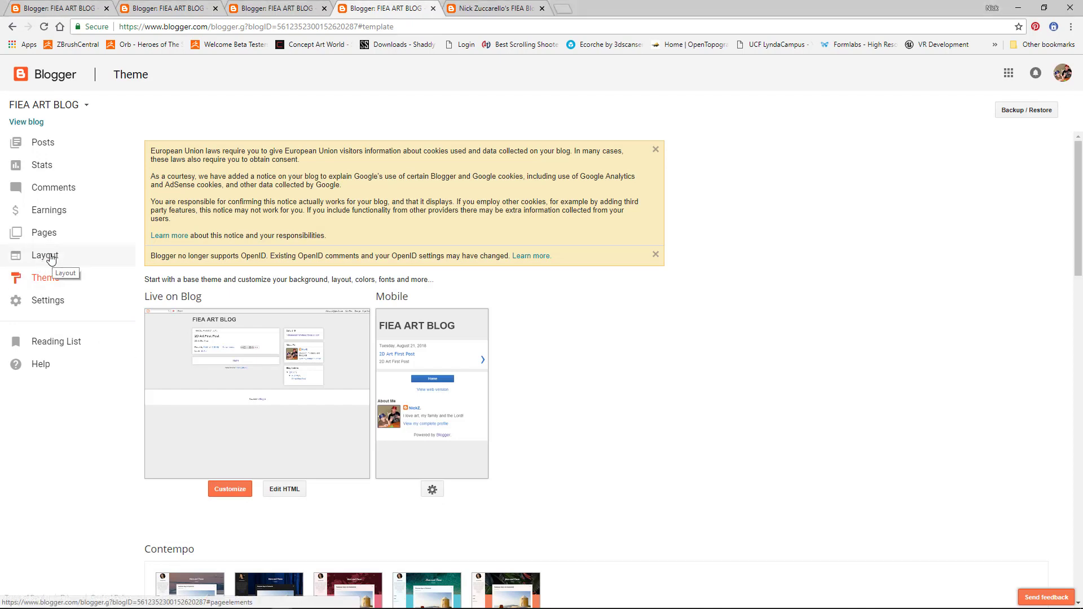
scroll(324, 442, down, 1)
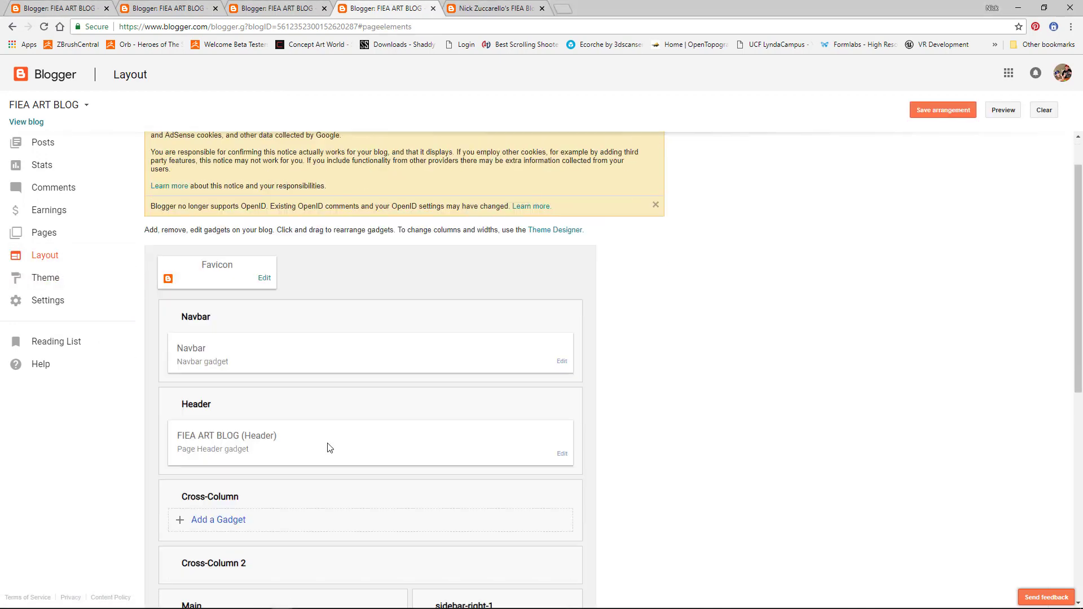
scroll(330, 448, down, 2)
scroll(331, 451, up, 3)
scroll(333, 447, down, 3)
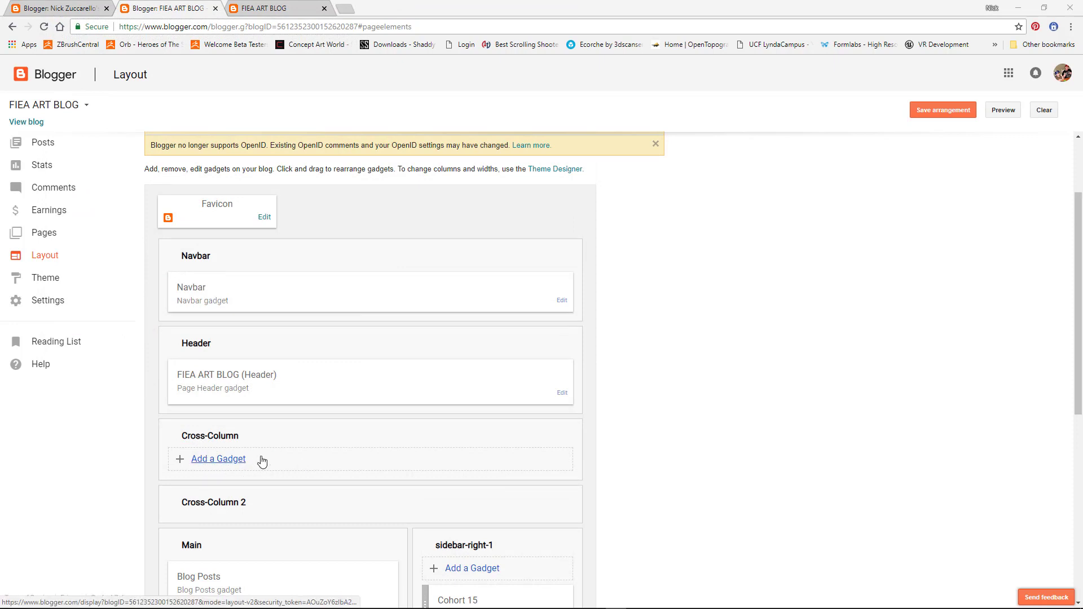
Step: Copy the live blog's 2D Art label page address, then return to the Layout tab
click(275, 10)
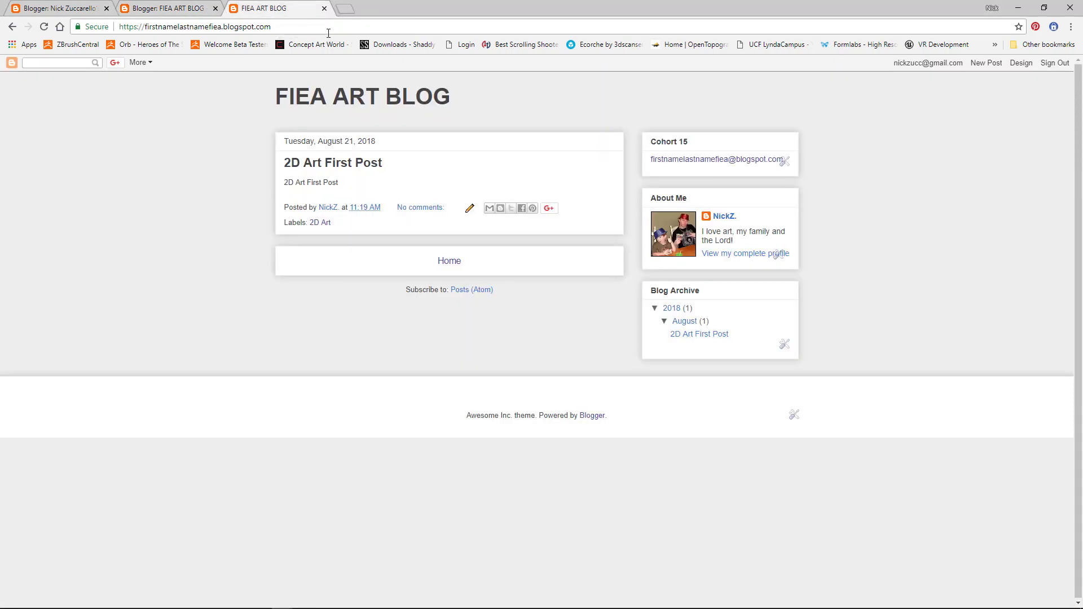
click(322, 224)
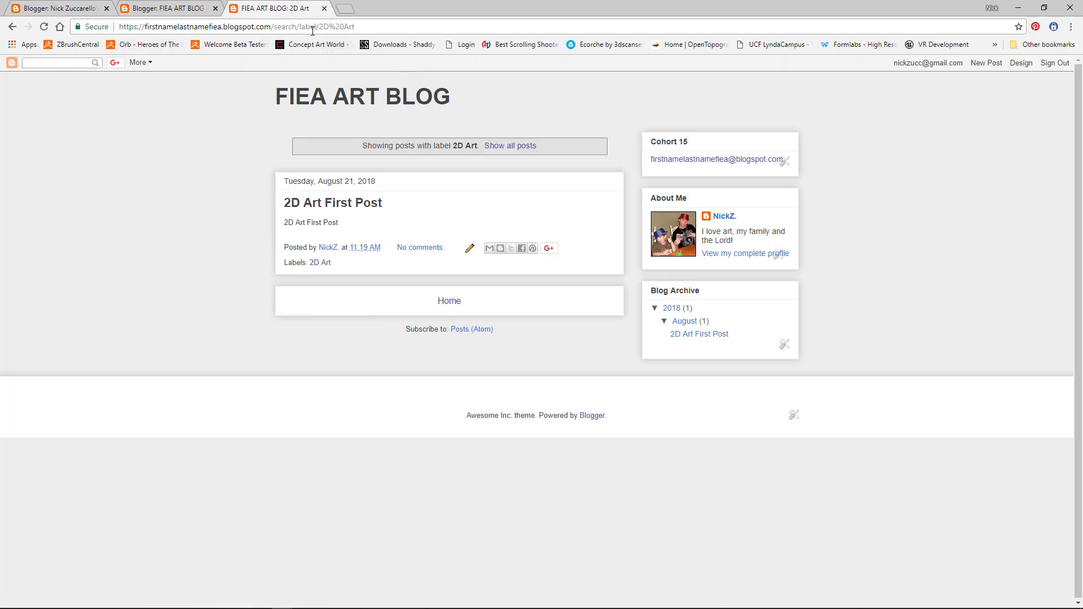
drag(379, 29, 117, 27)
key(ctrl+c)
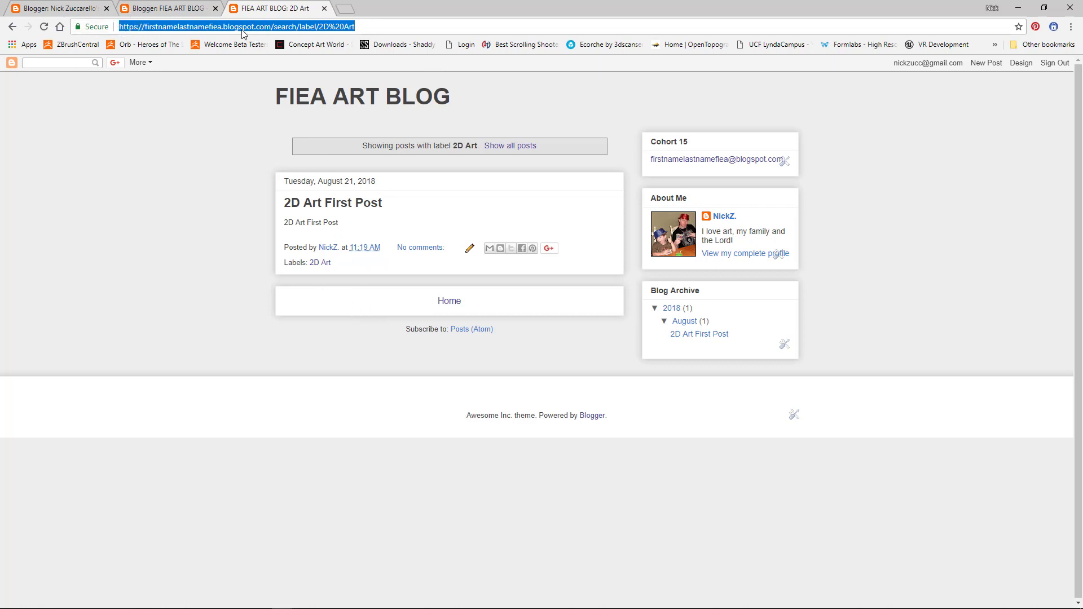
click(162, 8)
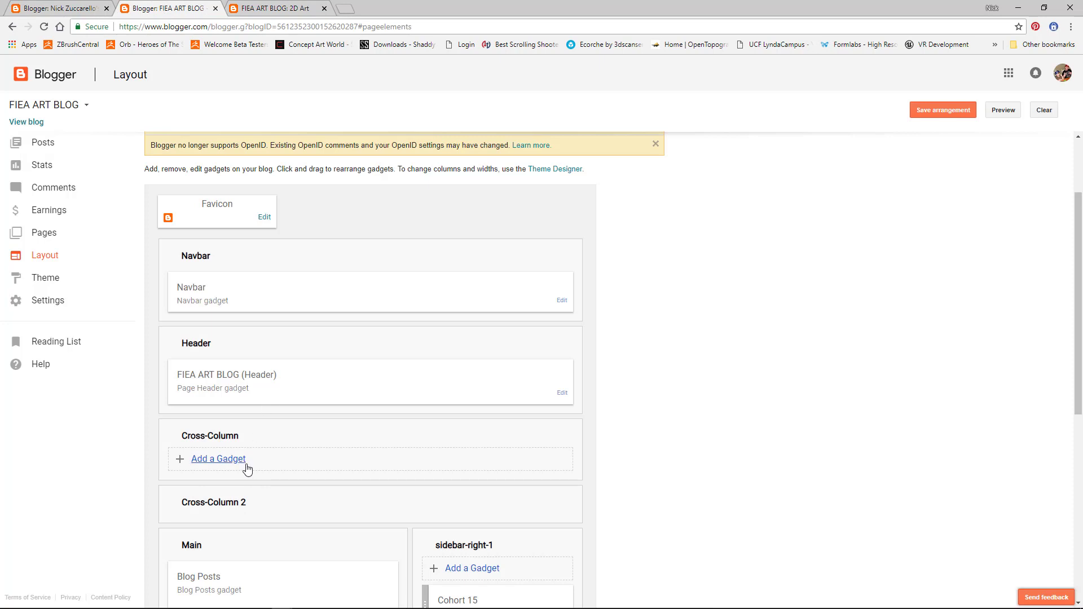
Step: Add a Pages gadget to the Cross-Column area, leaving Home out of its list
click(226, 460)
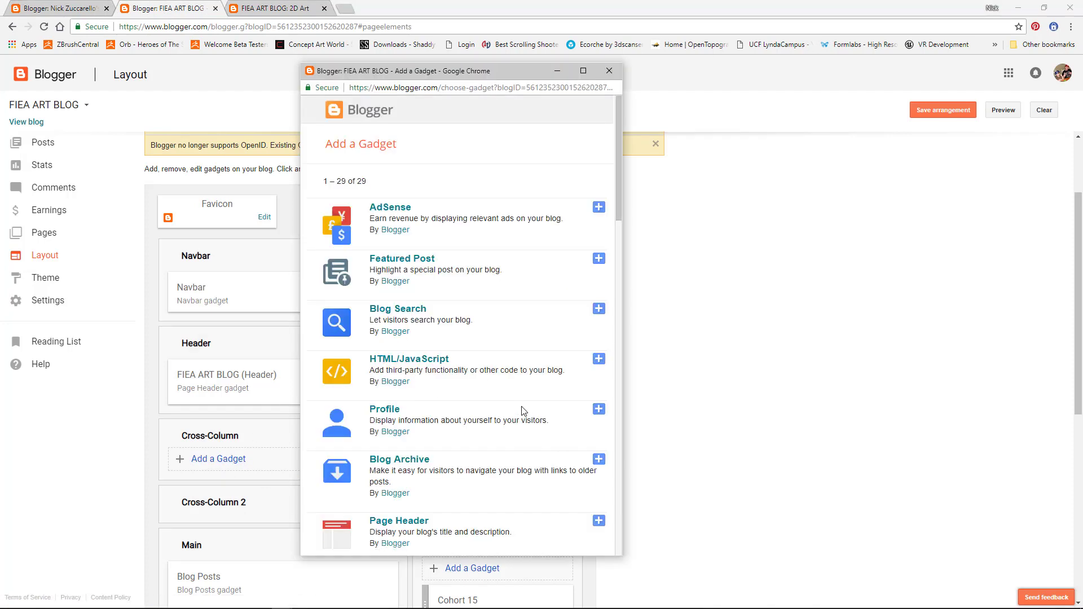
scroll(524, 410, down, 9)
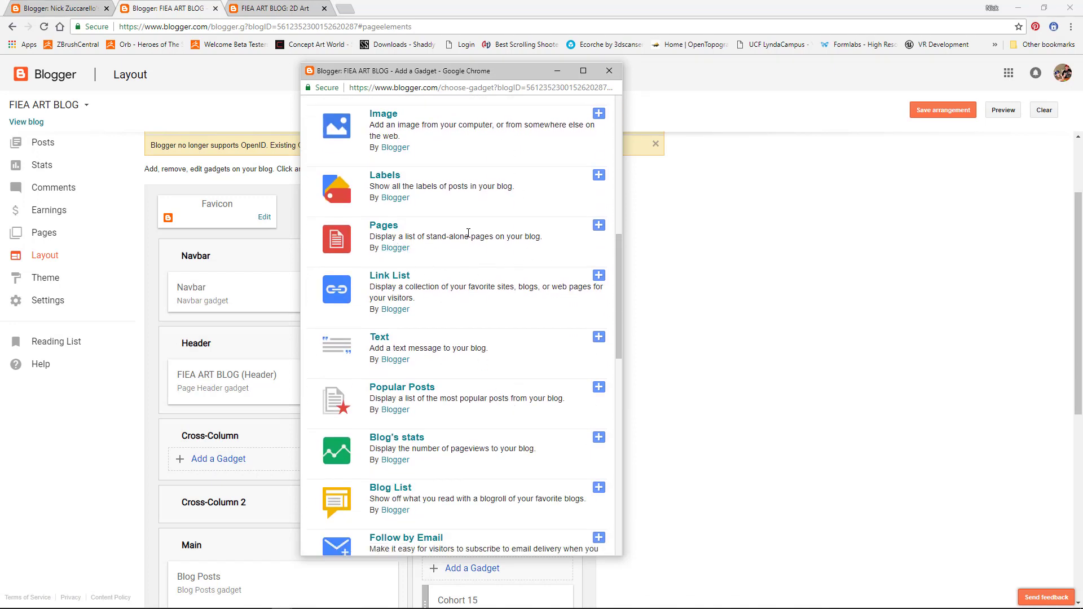
click(598, 225)
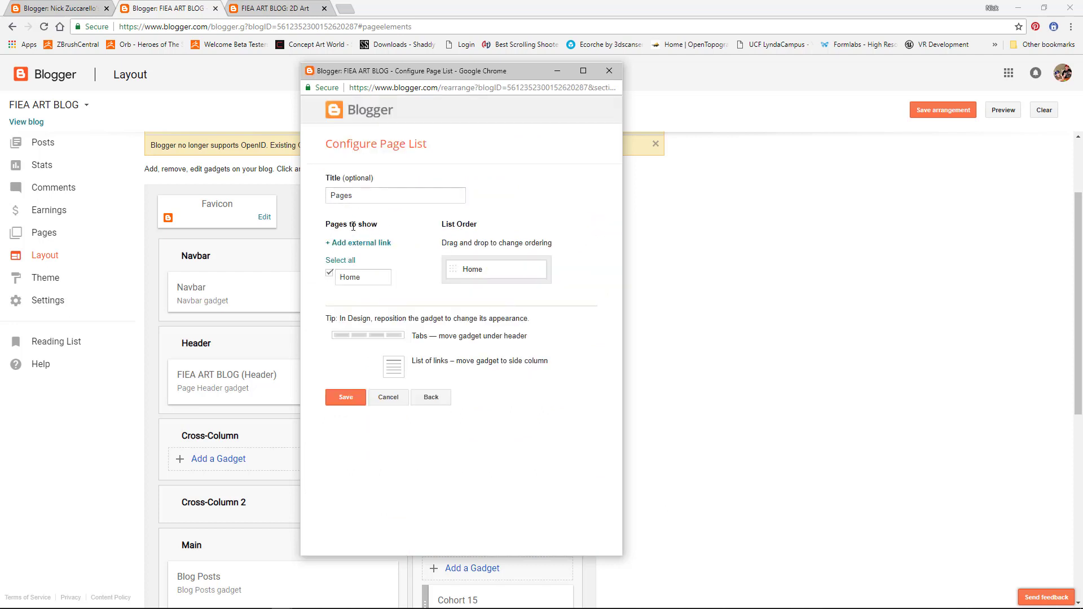
click(329, 274)
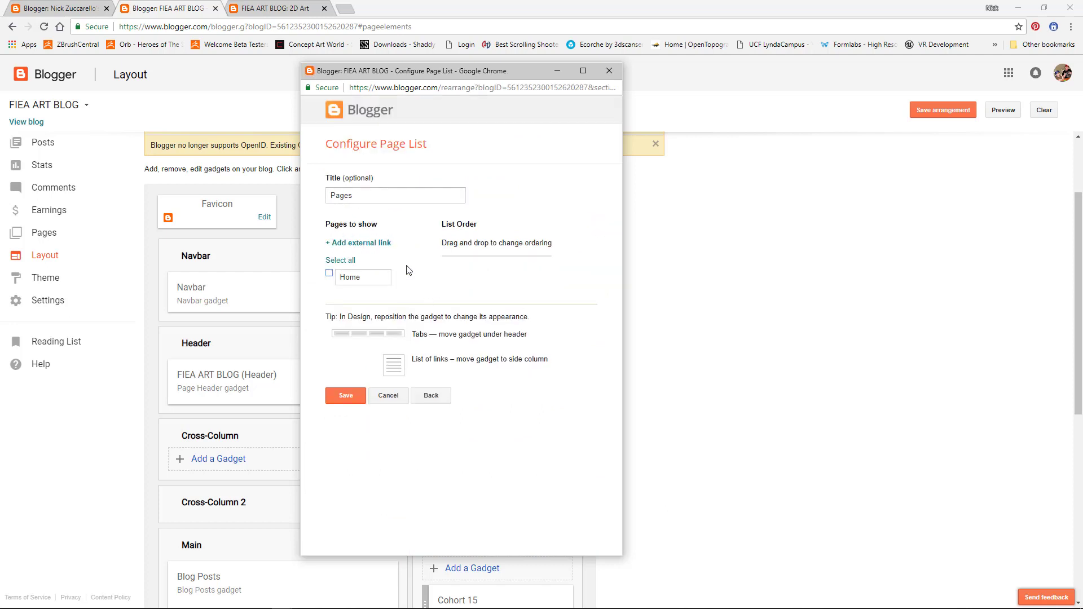
Step: Add a 2D ART external link to the 2D Art label page and save the gadget
click(351, 243)
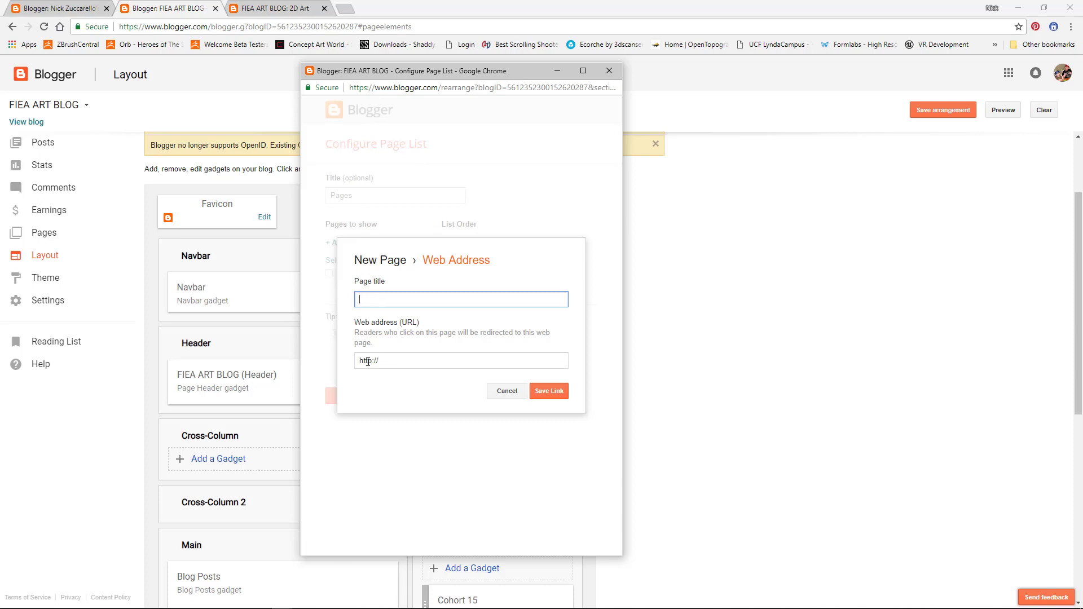
drag(393, 363, 358, 351)
key(ctrl+v)
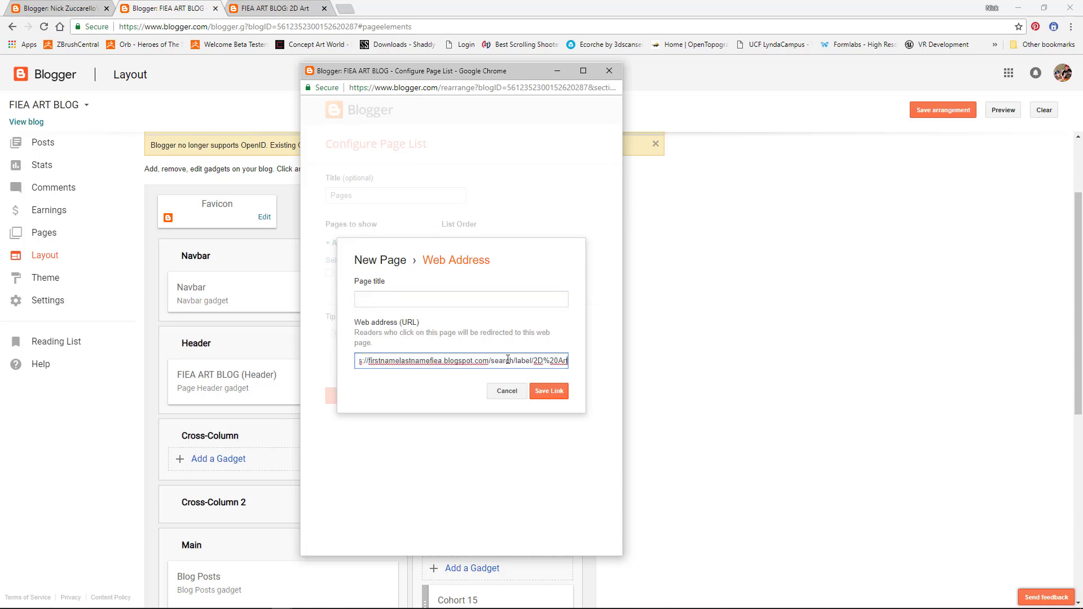
drag(517, 360, 347, 355)
click(368, 301)
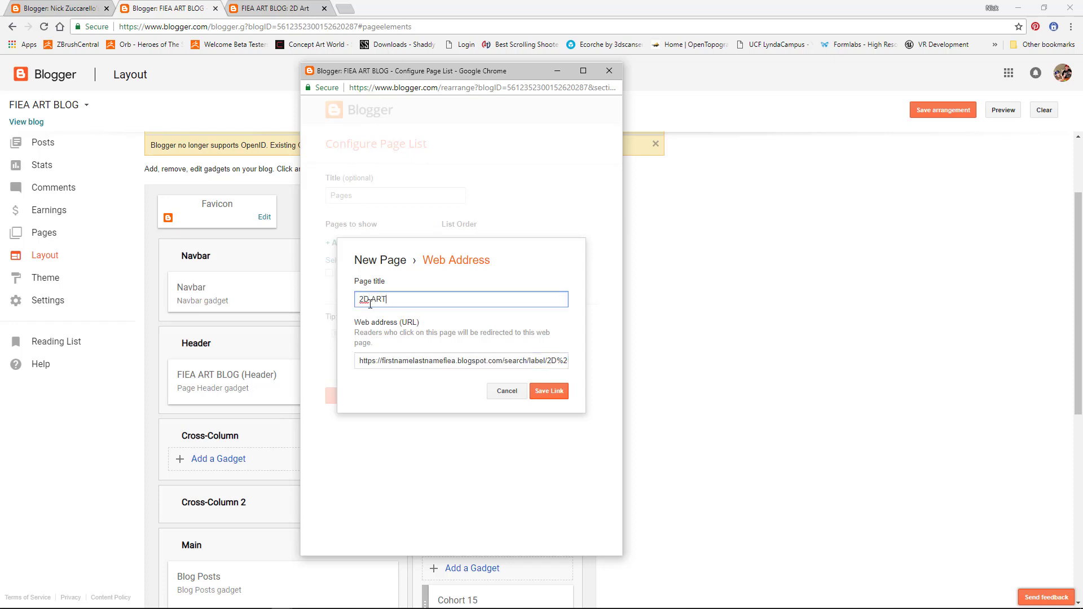
click(549, 391)
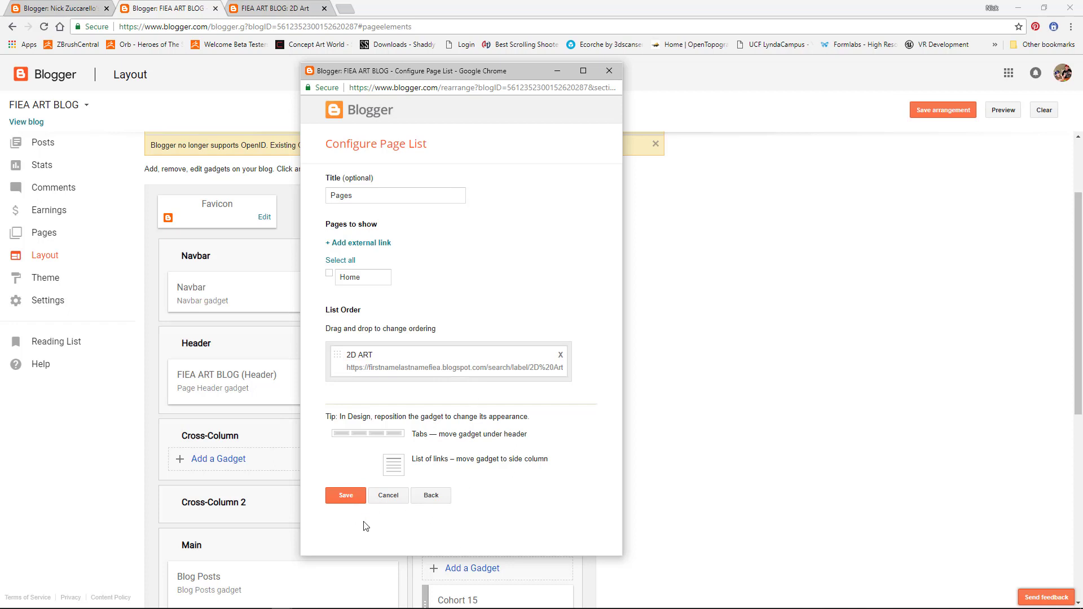
click(349, 496)
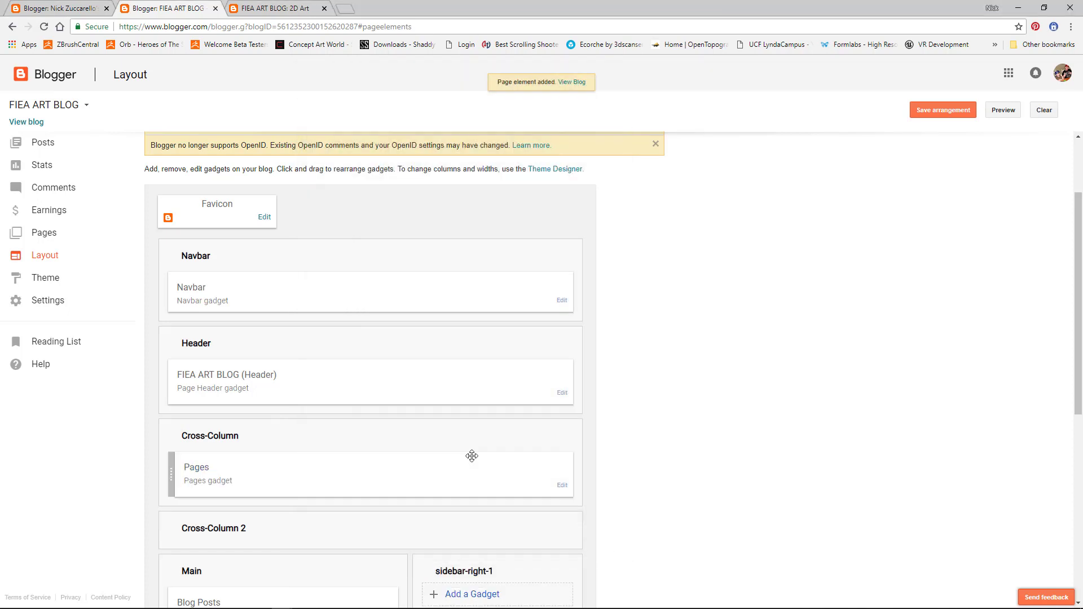
click(41, 122)
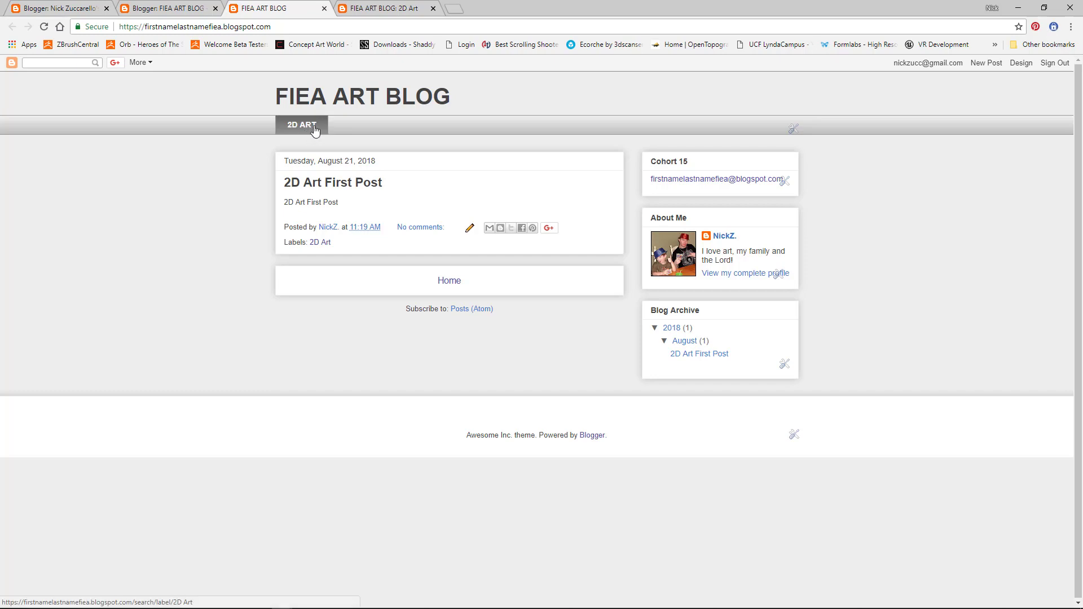
click(1021, 63)
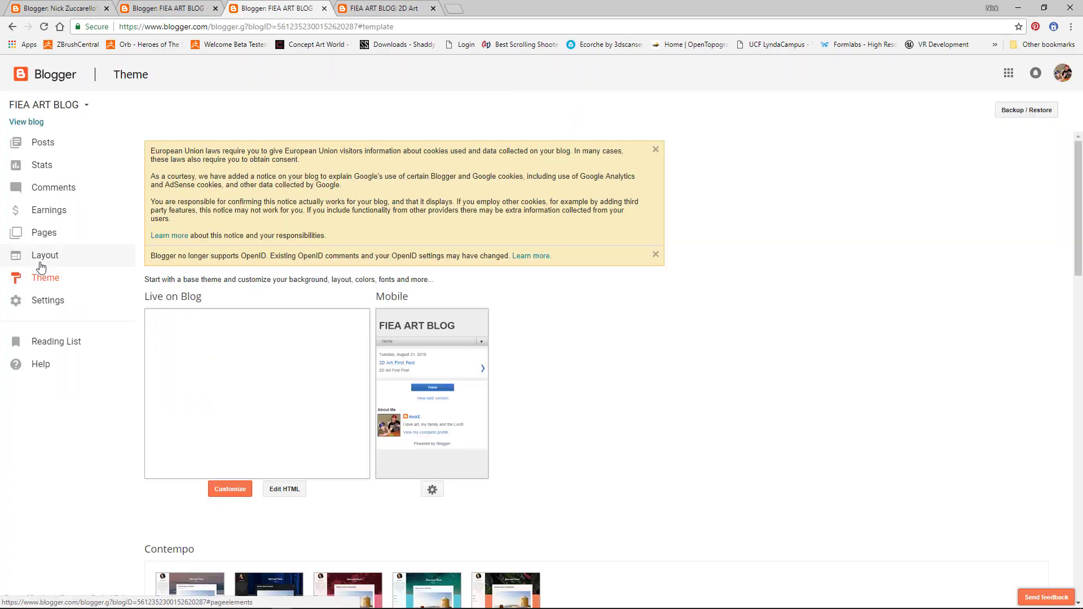
click(44, 255)
scroll(419, 458, down, 5)
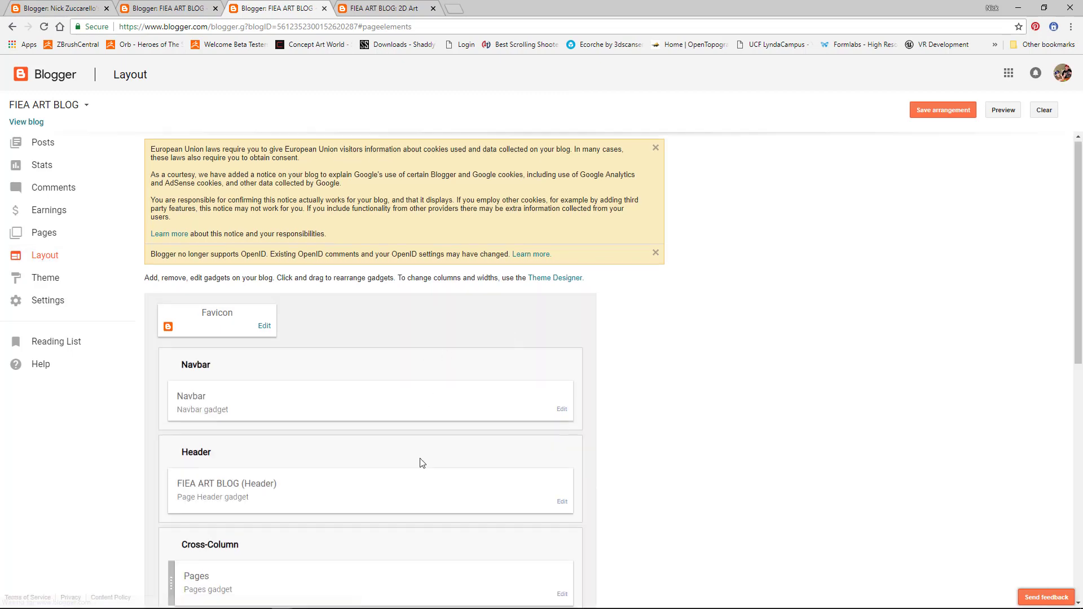
scroll(425, 452, up, 2)
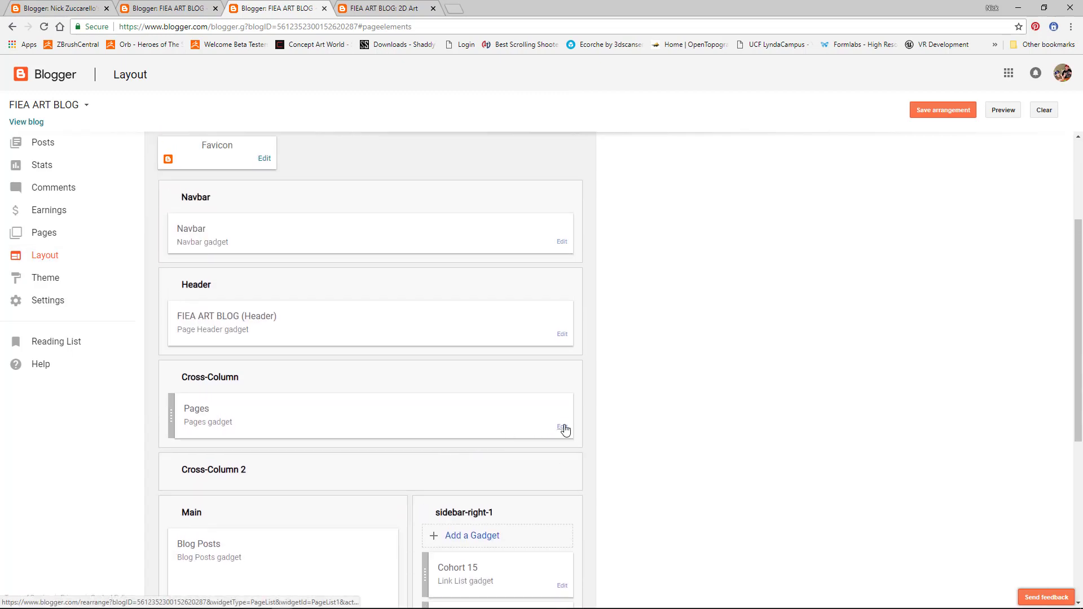
Step: Add a 3D ART external link to the Pages gadget, pointing at the 3D%20Art label page
click(563, 428)
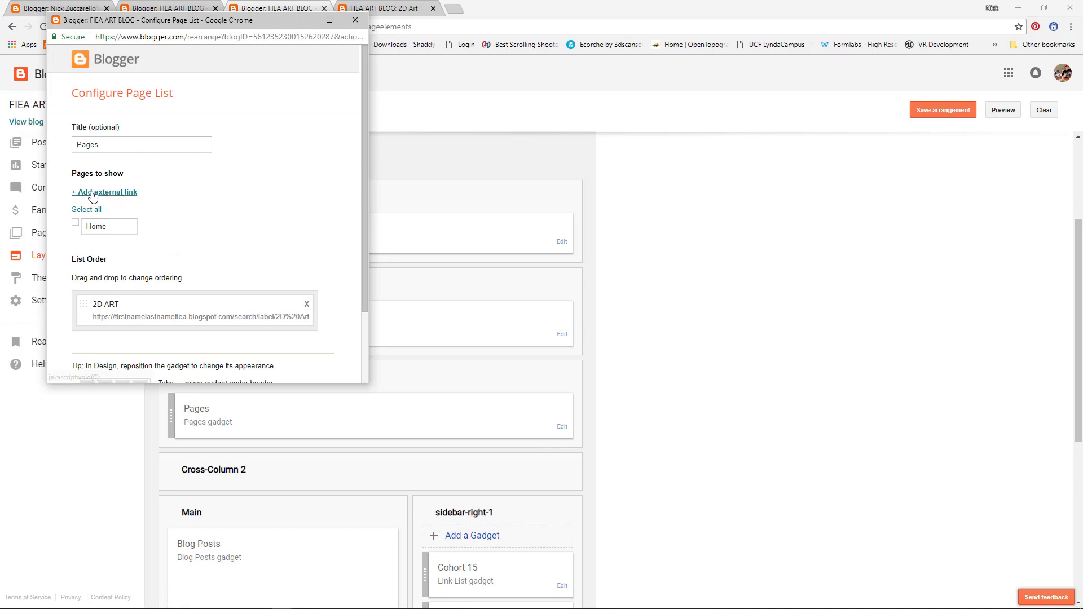
scroll(233, 270, down, 1)
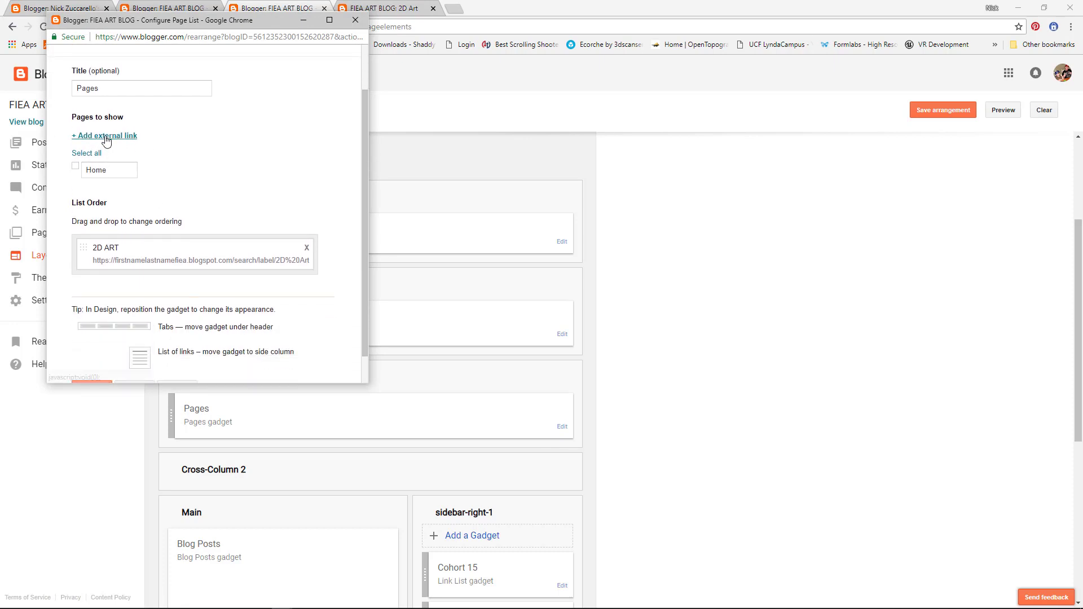
click(105, 137)
triple_click(147, 190)
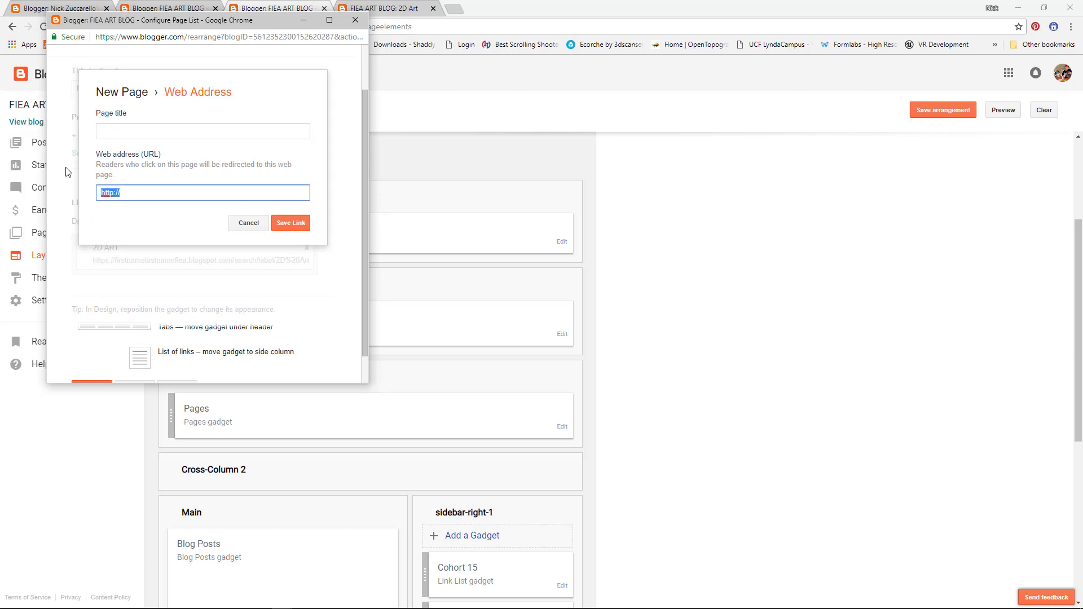
text(https://firstnamelastnamefiea.blogspot.com/search/label/2D%20Art)
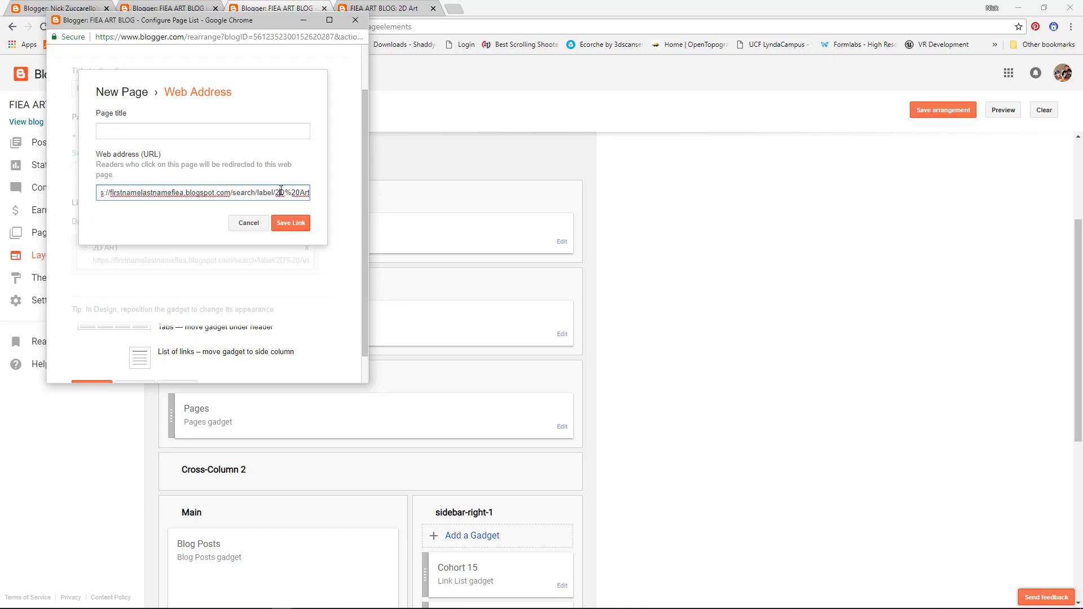
text(3)
click(161, 133)
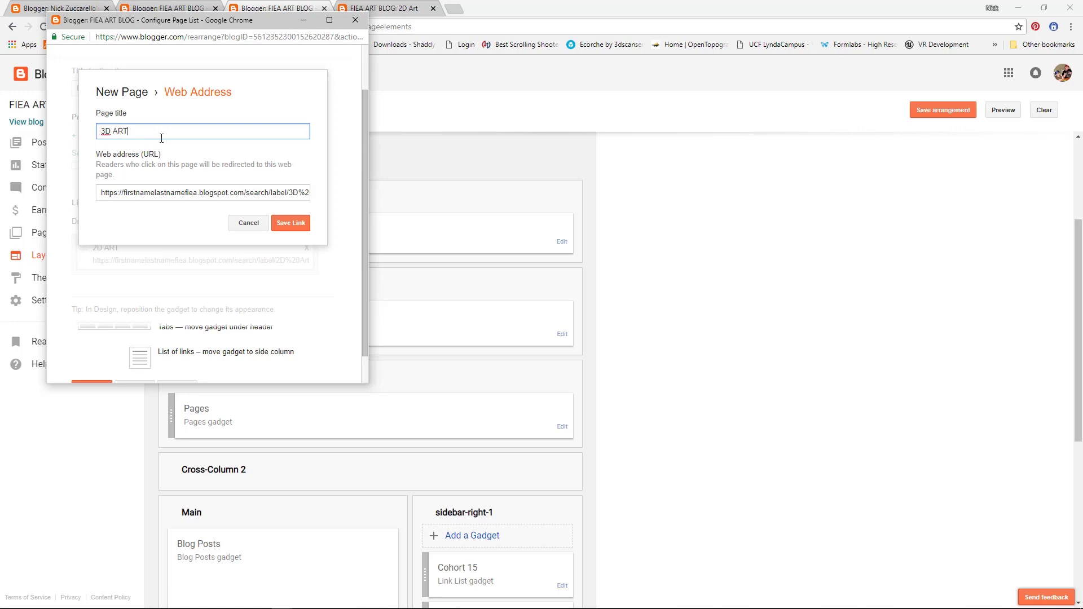
click(305, 228)
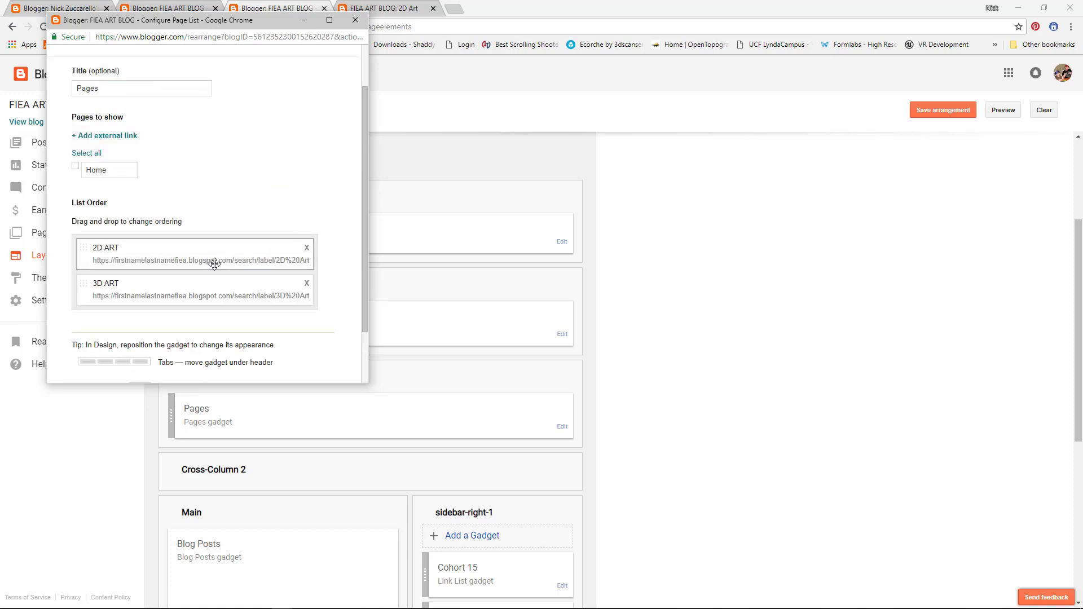
Step: Save the updated Pages gadget and open the live blog
scroll(216, 262, down, 2)
click(97, 355)
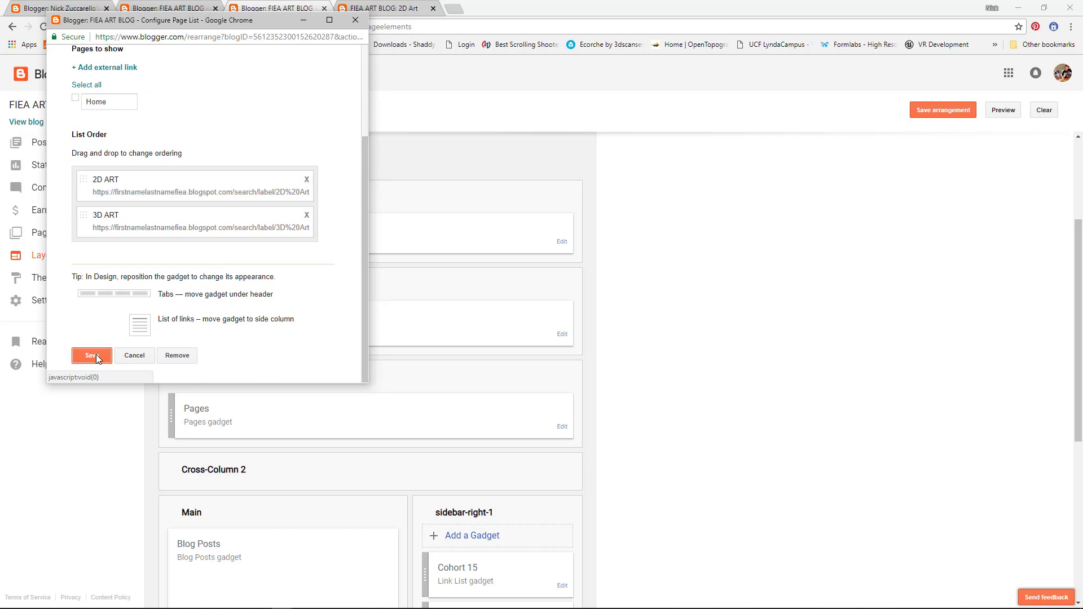
click(32, 121)
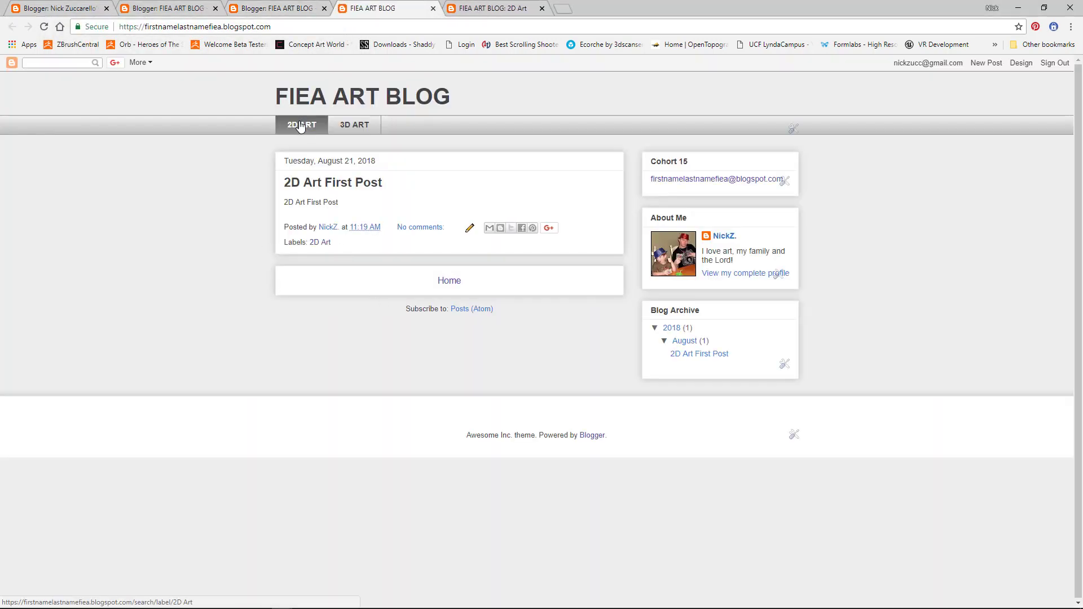
Step: Switch between the 3D ART and 2D ART tabs, ending on the empty 3D Art label page
click(341, 129)
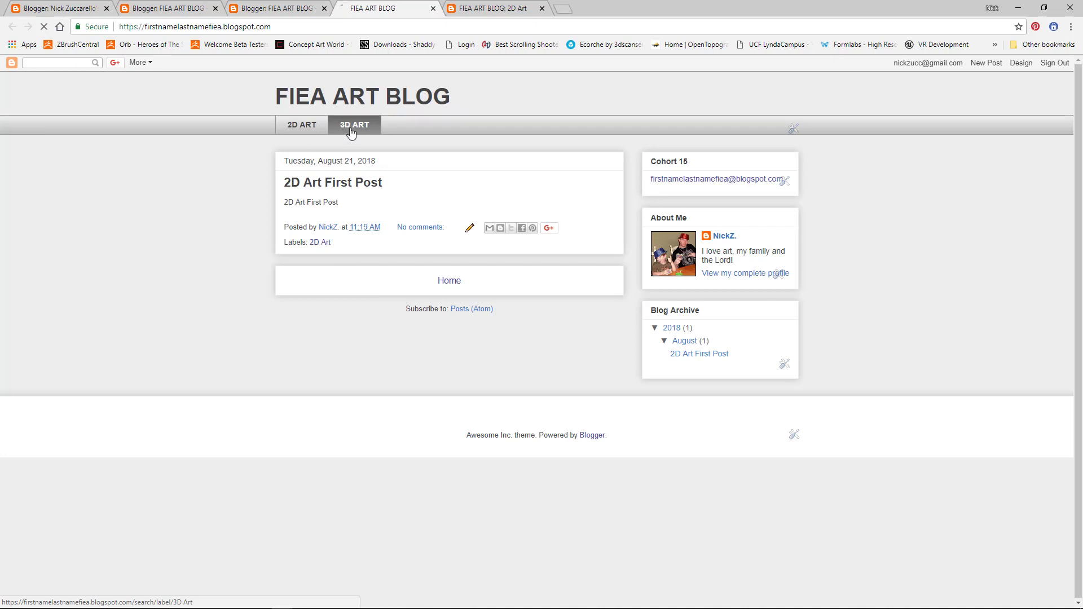
click(305, 131)
click(344, 127)
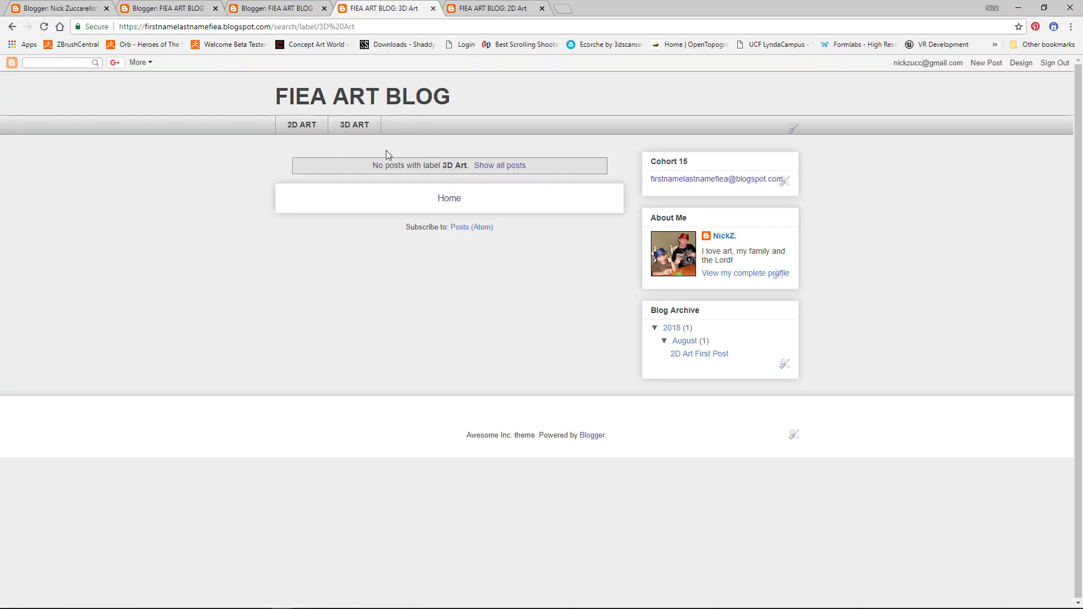
Step: Start a new post titled '3D ART FIRST POST' and paste the title into the body
click(985, 63)
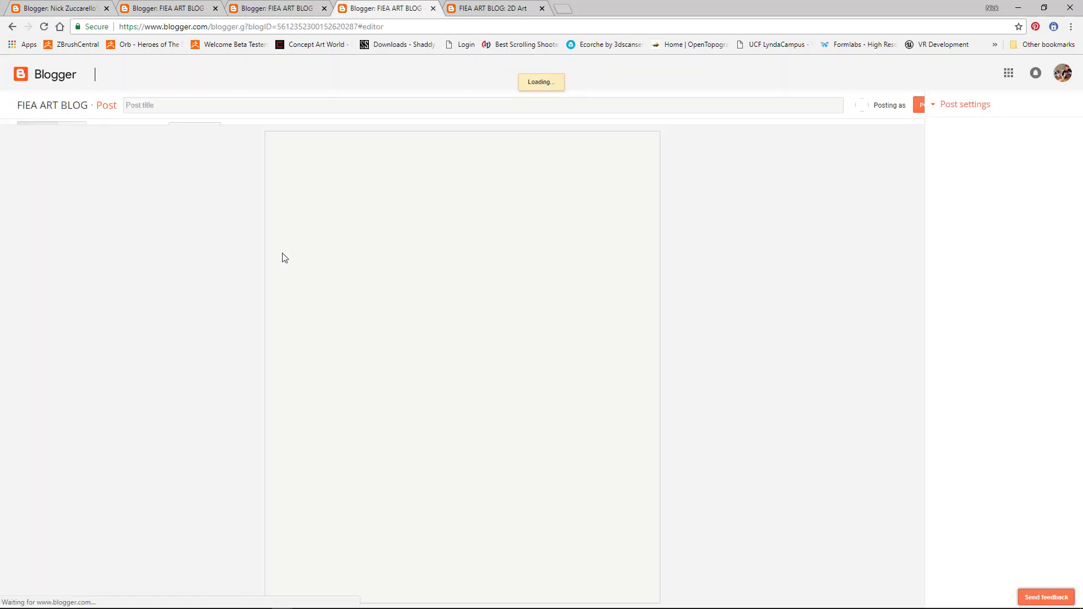
click(174, 105)
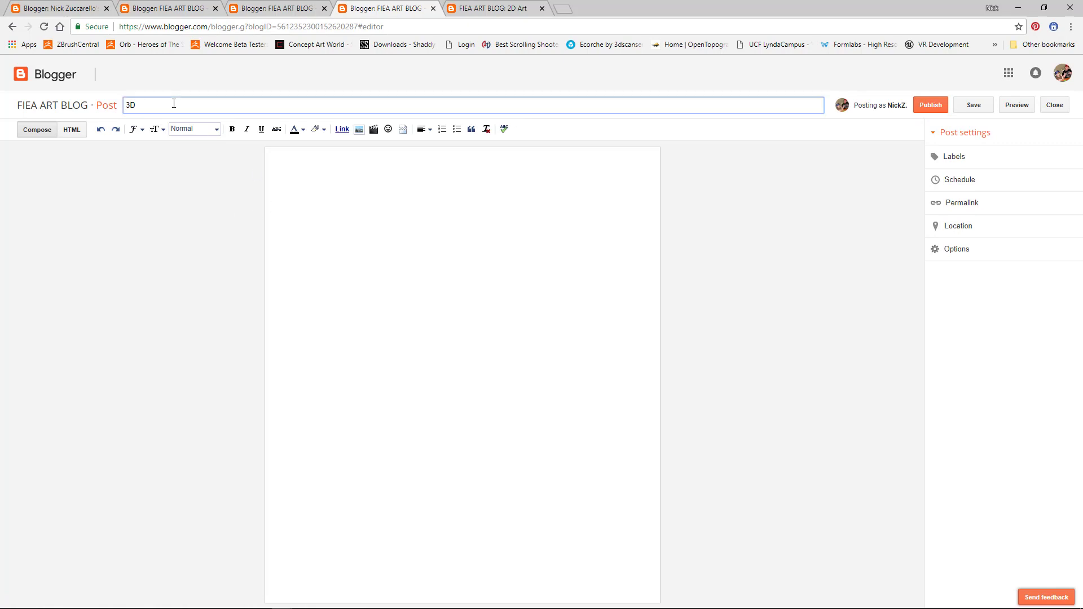
text(3D ART FIRST POST)
drag(199, 97, 113, 72)
key(ctrl+c)
click(316, 190)
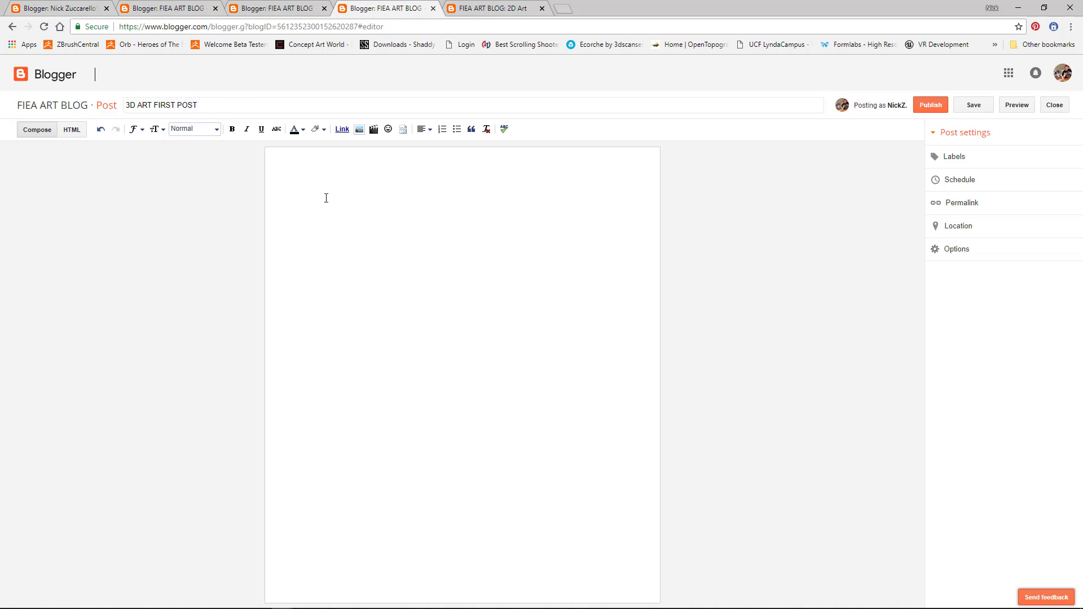
key(ctrl+v)
Step: Label the post 3D Art and publish it
click(954, 160)
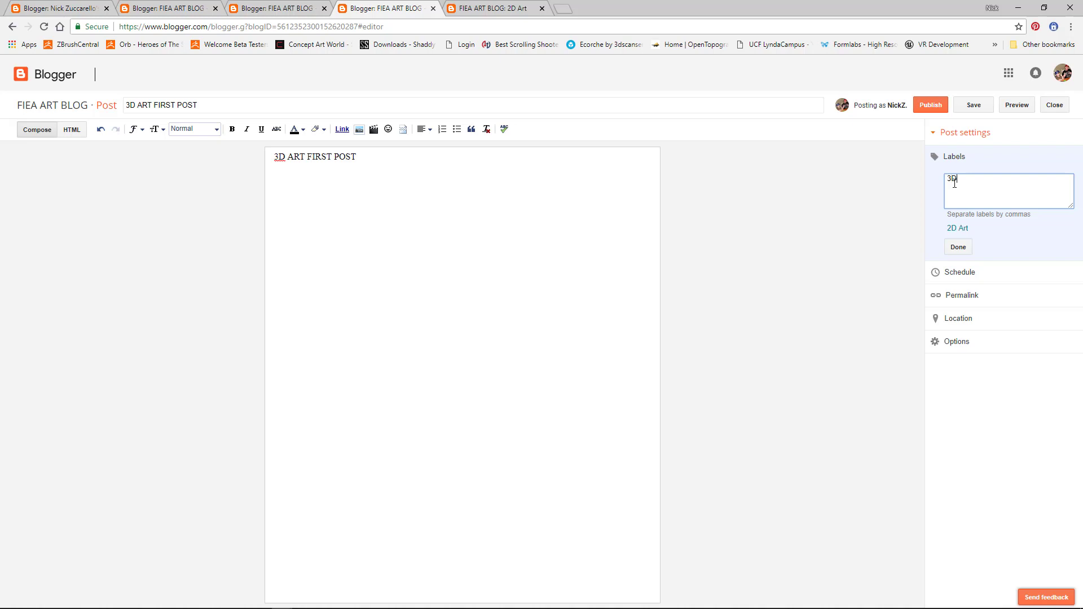
text(3D Art)
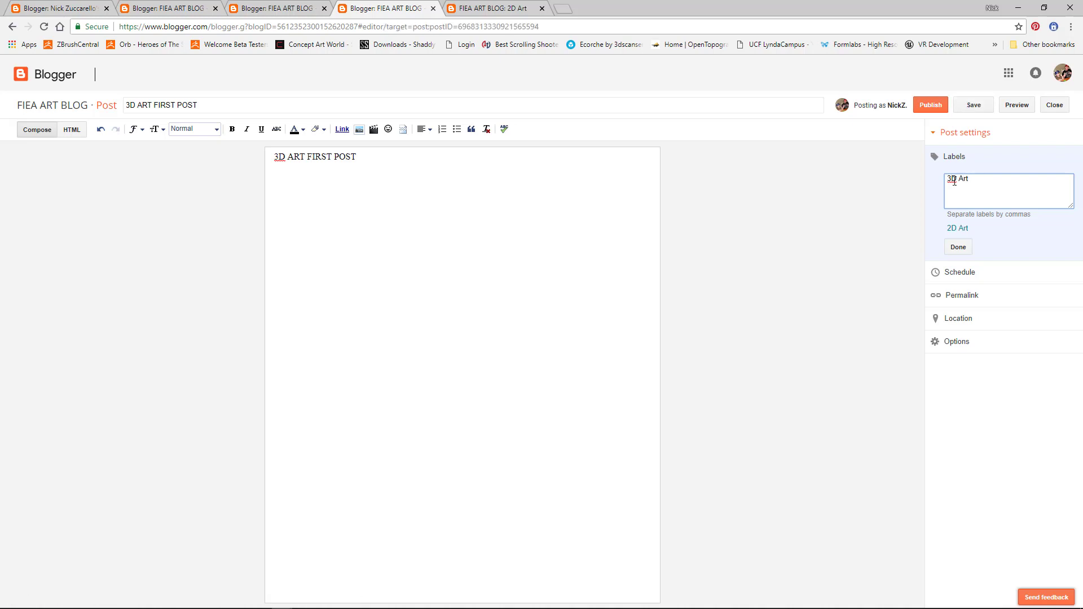
click(953, 248)
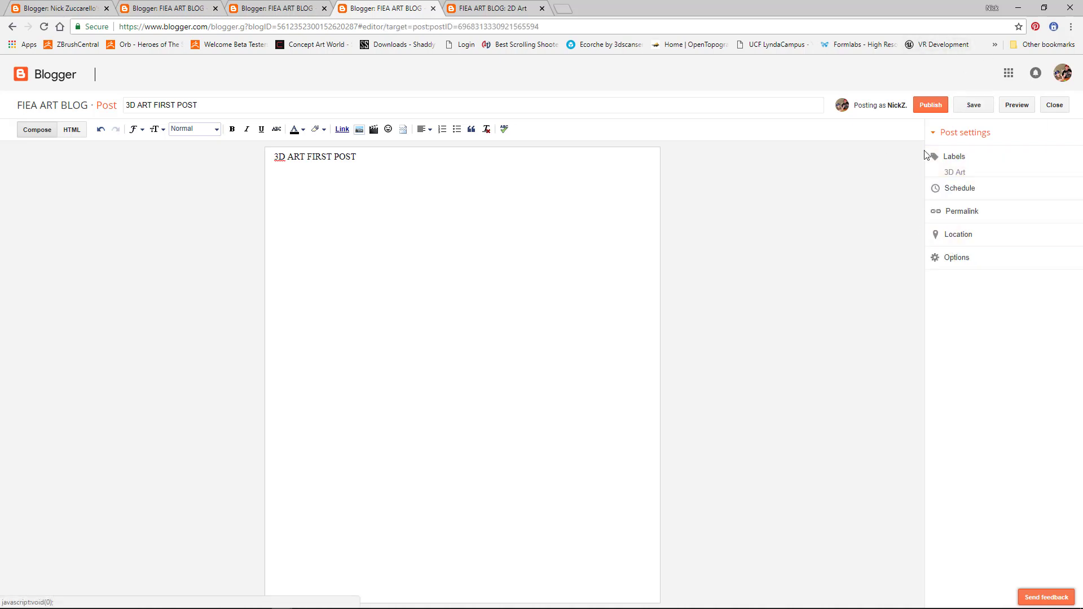
click(929, 106)
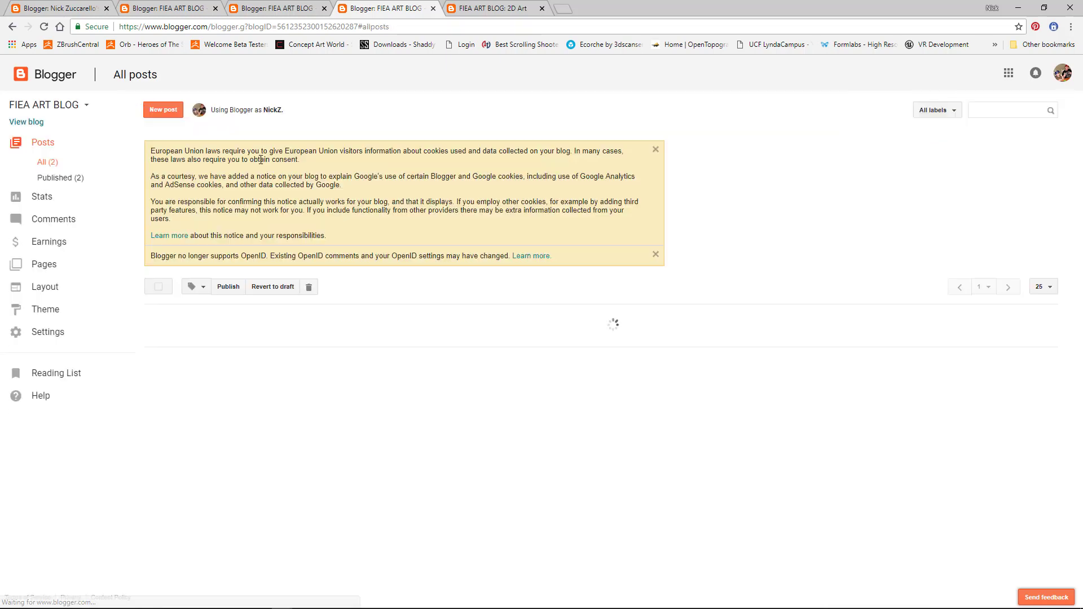
Step: Check that the live blog's 3D ART tab lists 3D ART FIRST POST, then go to Design
click(26, 122)
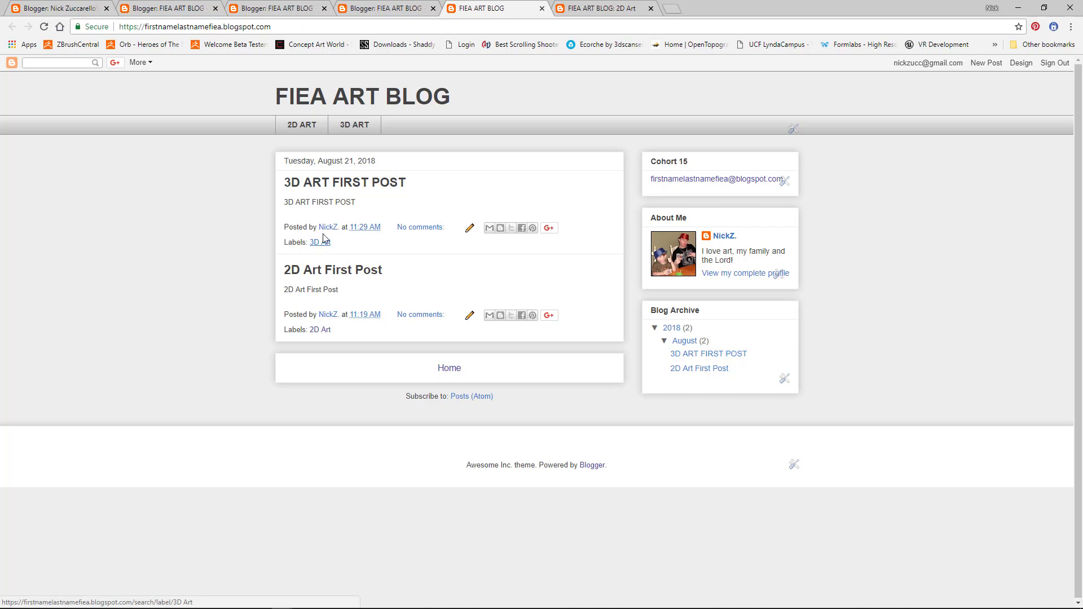
click(355, 123)
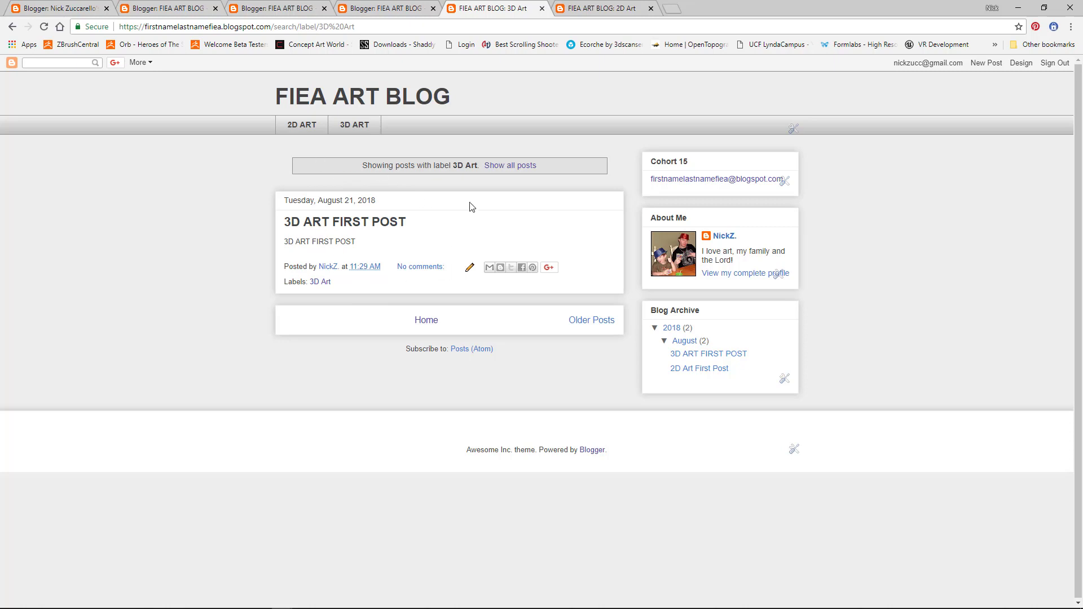
click(1021, 63)
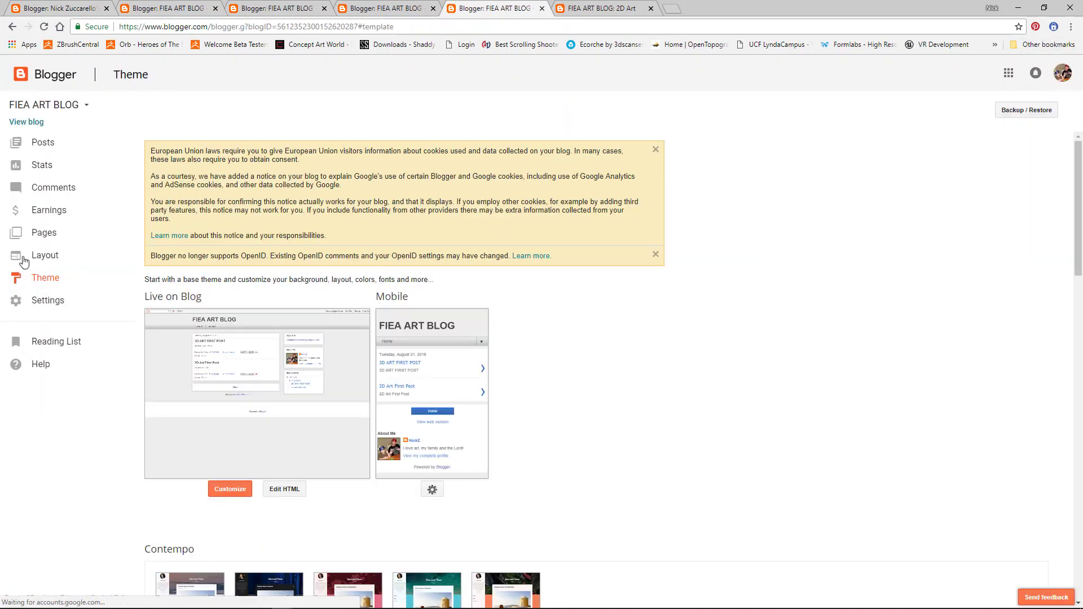
Step: On the Layout page, open the Header gadget's settings and close them without changes
click(40, 257)
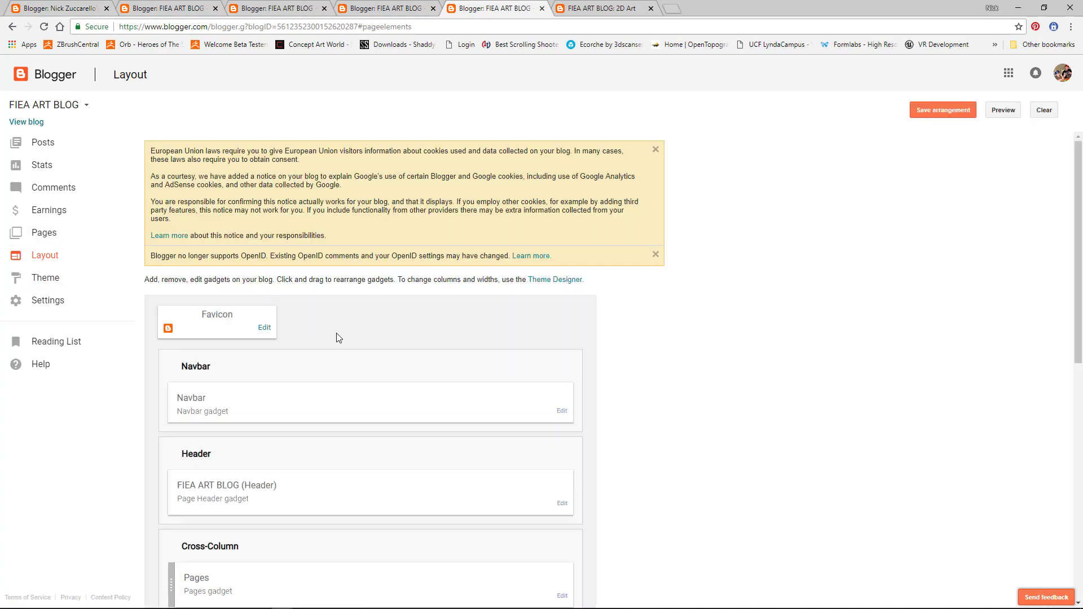
scroll(337, 338, down, 3)
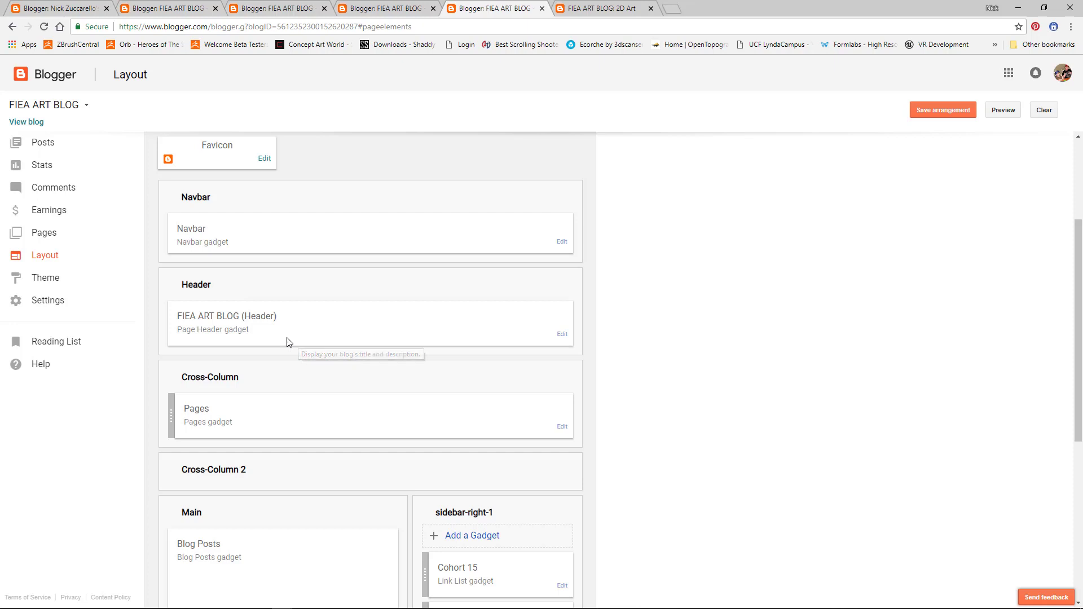
click(562, 334)
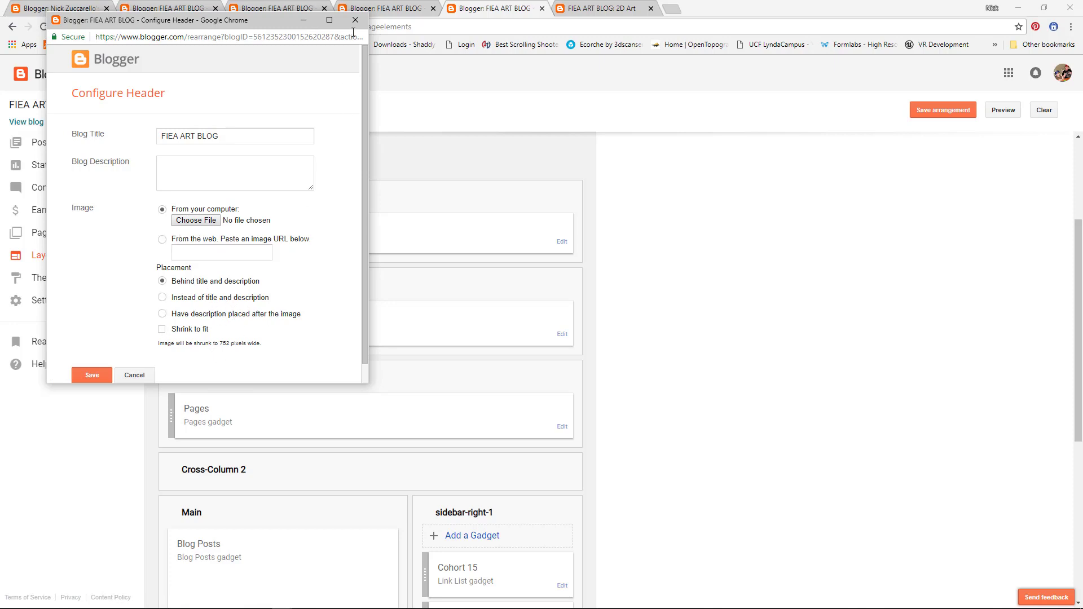
drag(280, 22, 378, 62)
click(454, 61)
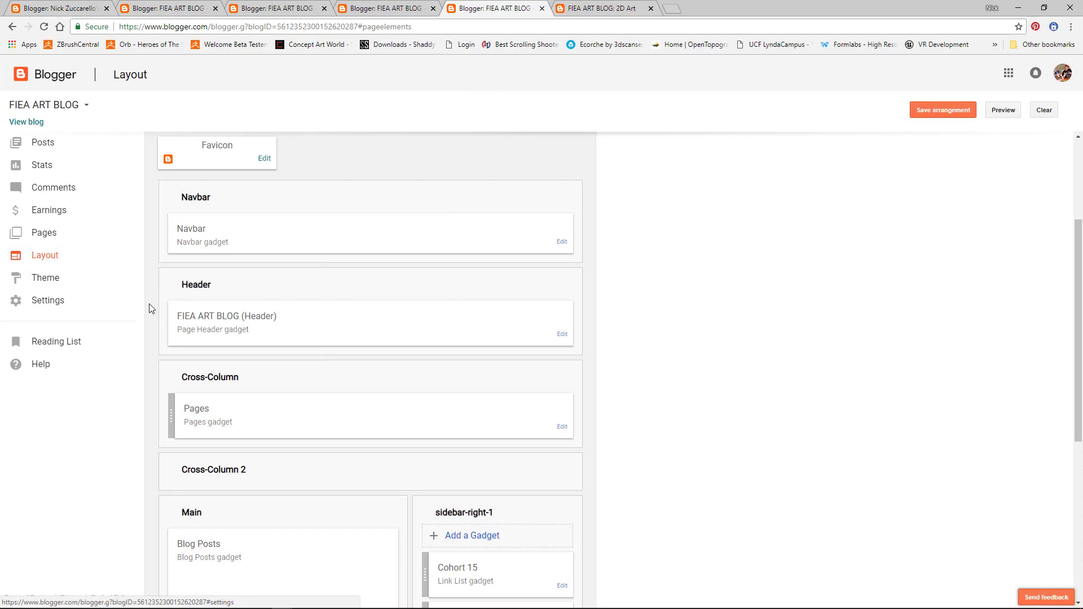
Step: Look over the layout, then switch to the Theme page
scroll(377, 384, down, 1)
scroll(374, 381, down, 5)
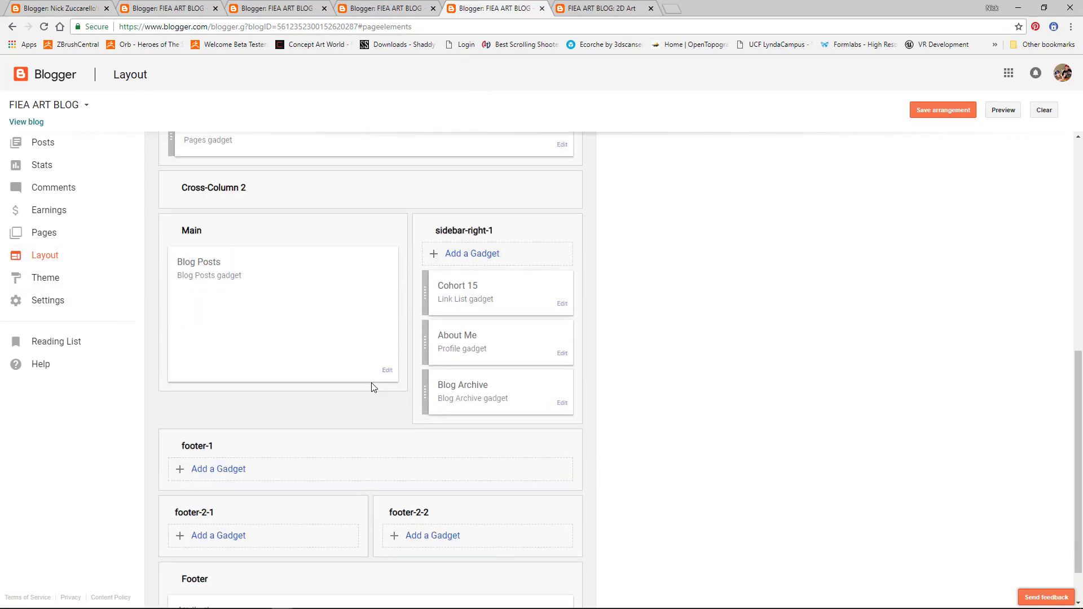
scroll(370, 387, up, 5)
scroll(366, 382, up, 4)
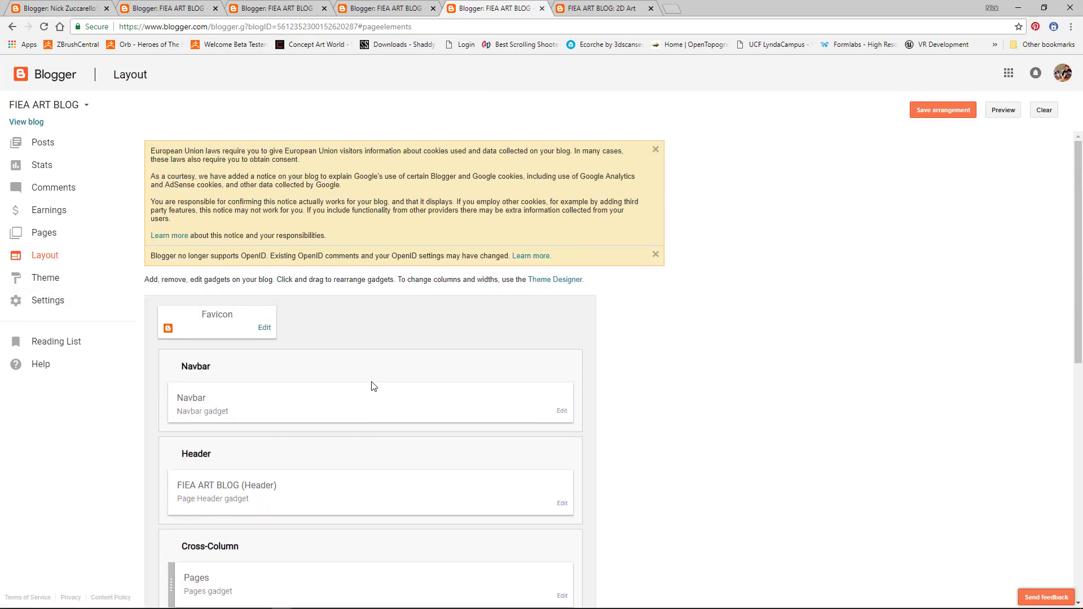
scroll(366, 386, down, 9)
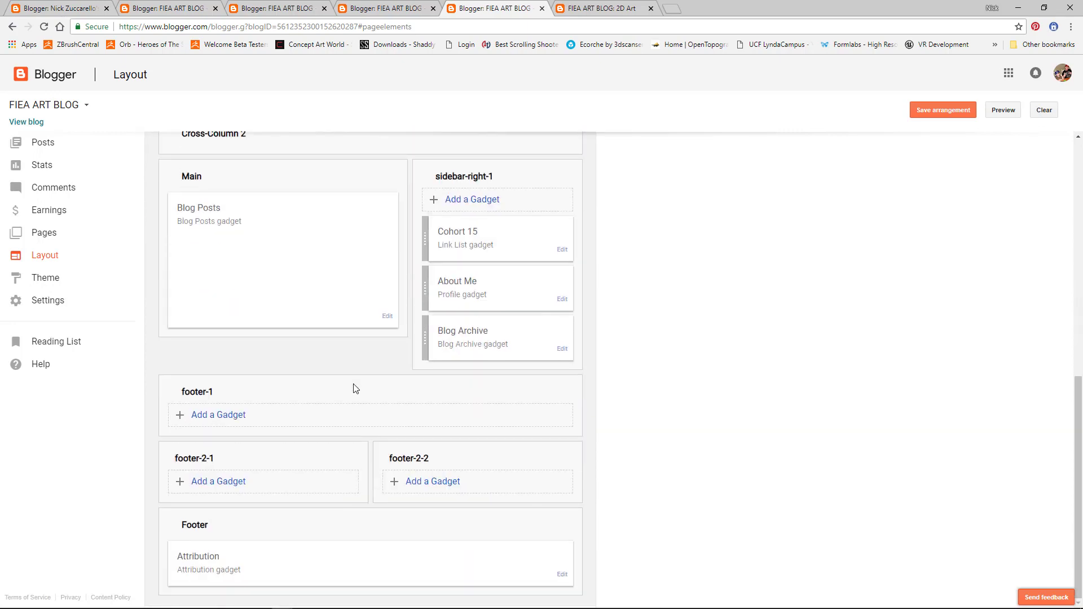
scroll(354, 388, up, 4)
scroll(354, 388, up, 1)
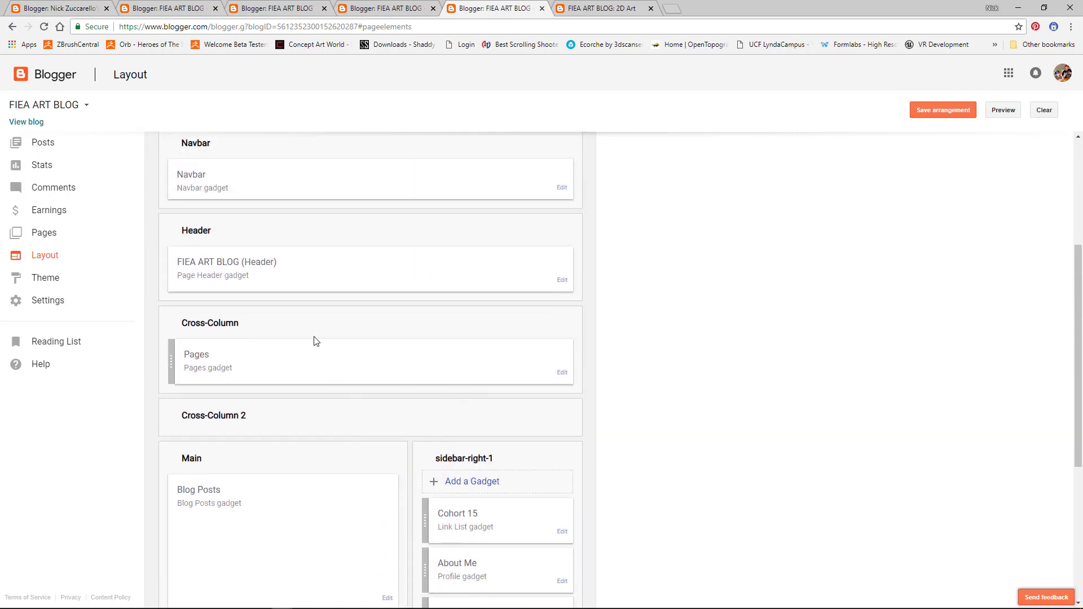
click(50, 280)
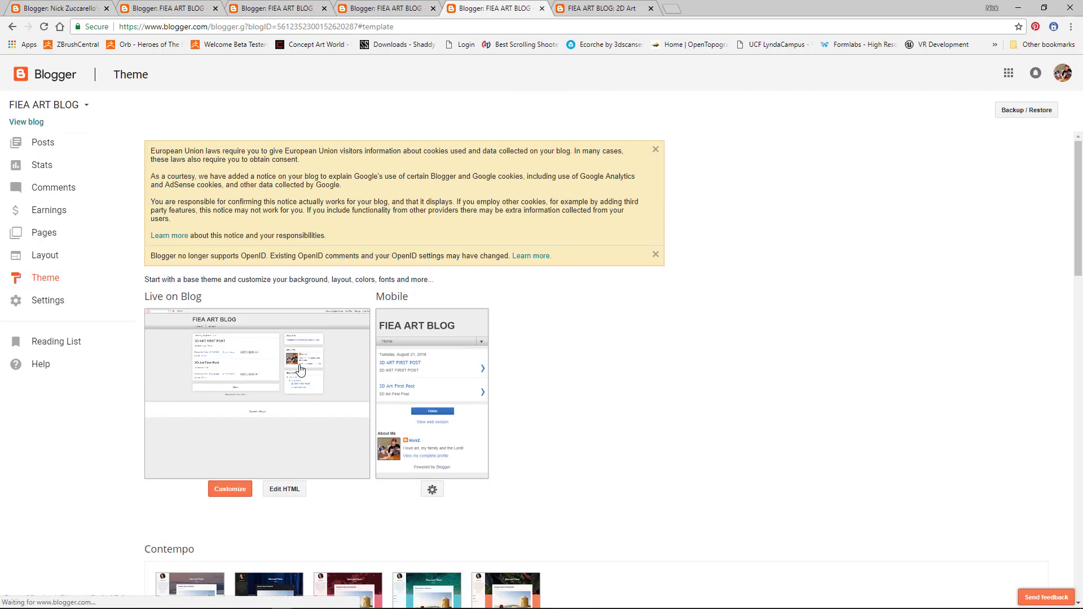
Step: Choose Customize under the Live on Blog theme preview
scroll(299, 370, down, 3)
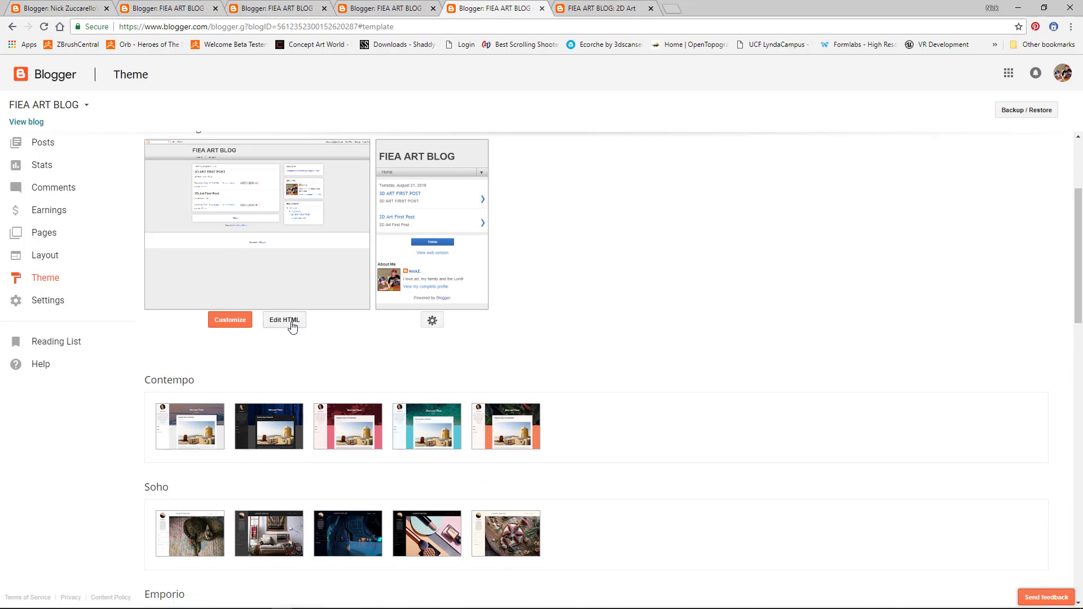
click(243, 326)
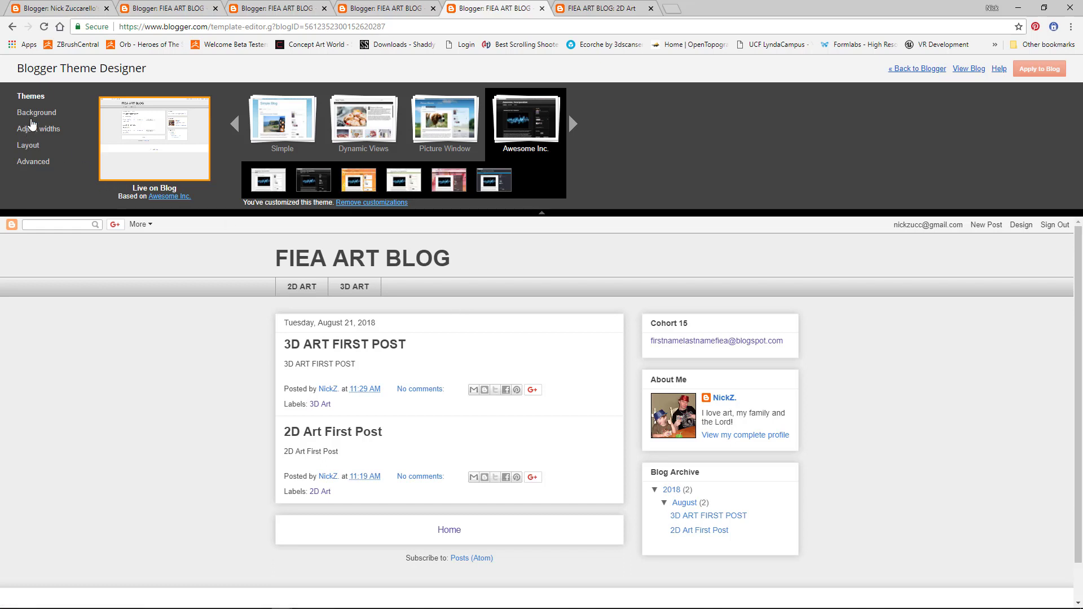
Step: Choose the dark Awesome Inc. theme variant
click(37, 113)
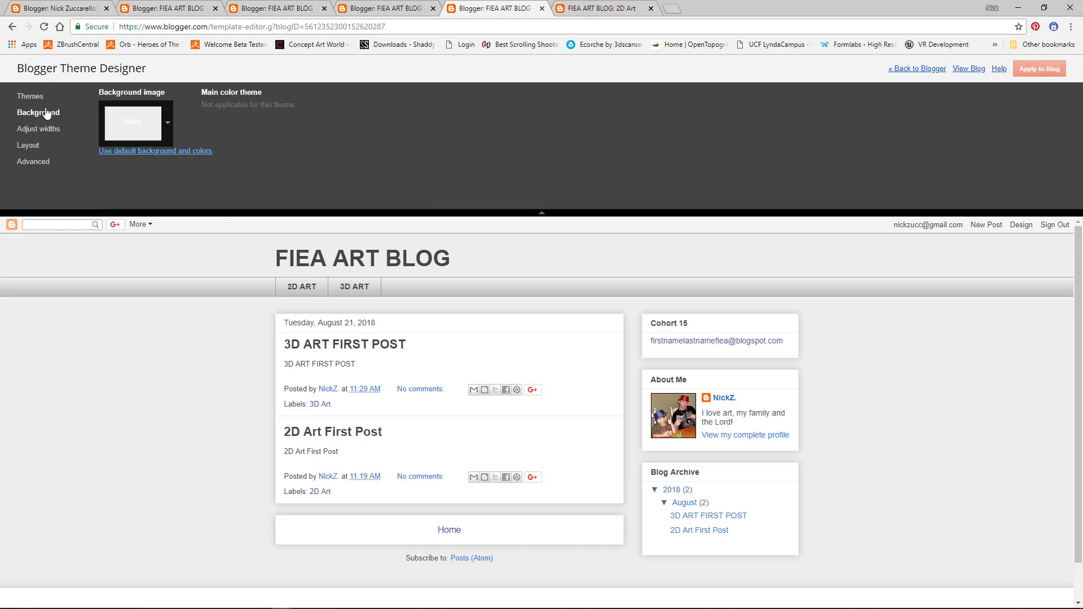
click(31, 97)
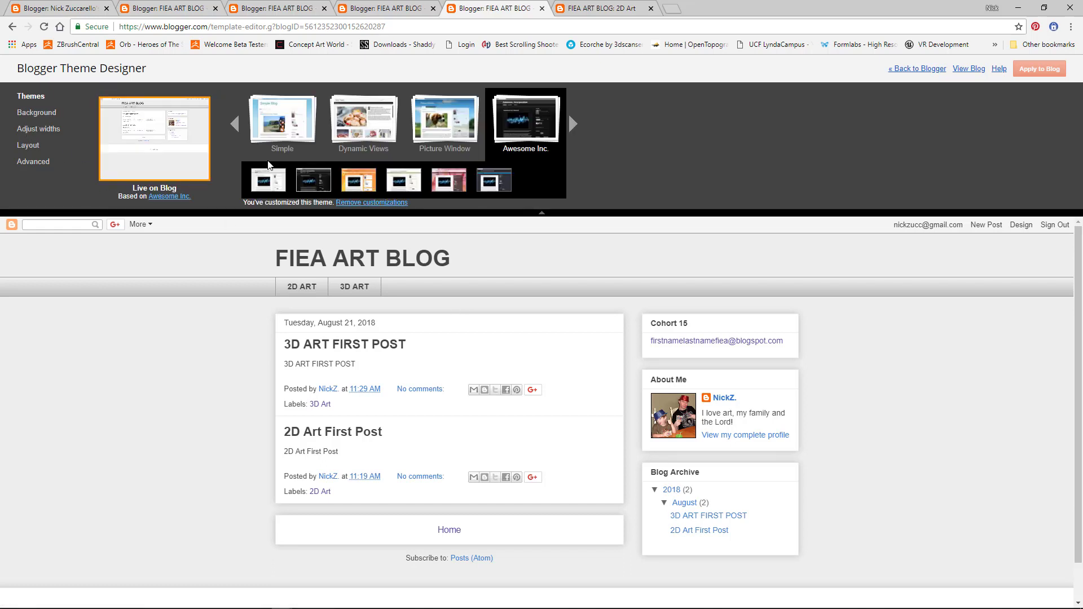
click(314, 181)
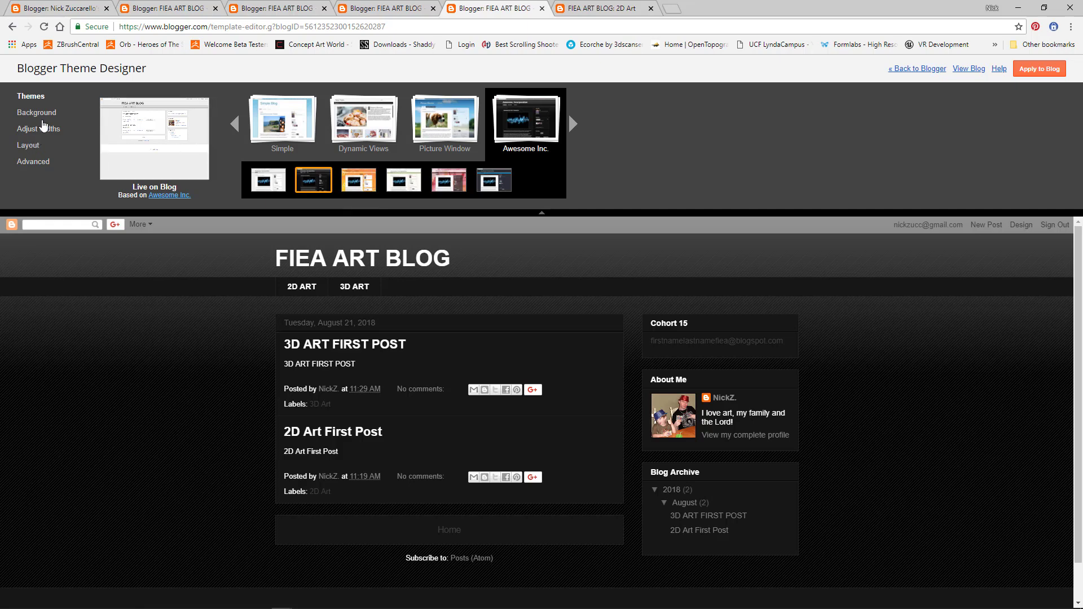
Step: Review the Adjust widths settings, apply the theme to the blog and view it live
click(42, 128)
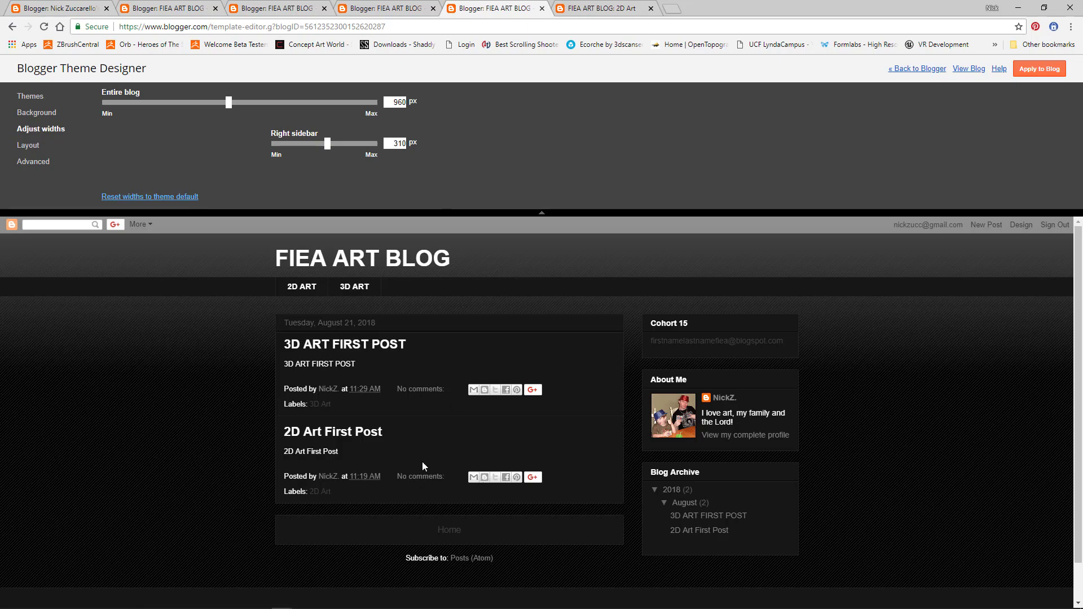
scroll(358, 399, down, 2)
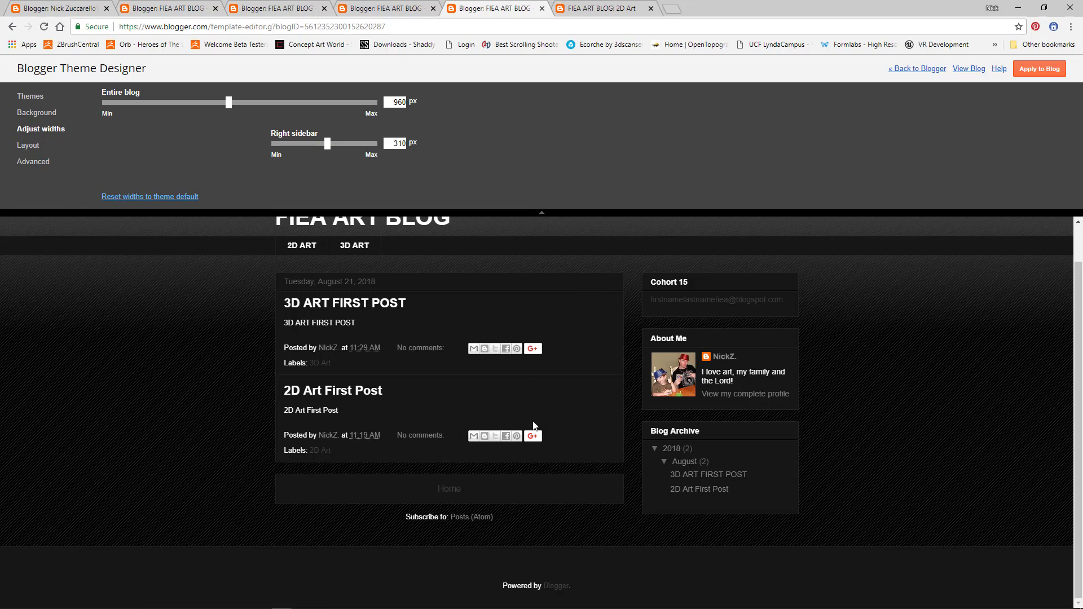
scroll(363, 379, up, 2)
scroll(366, 383, down, 2)
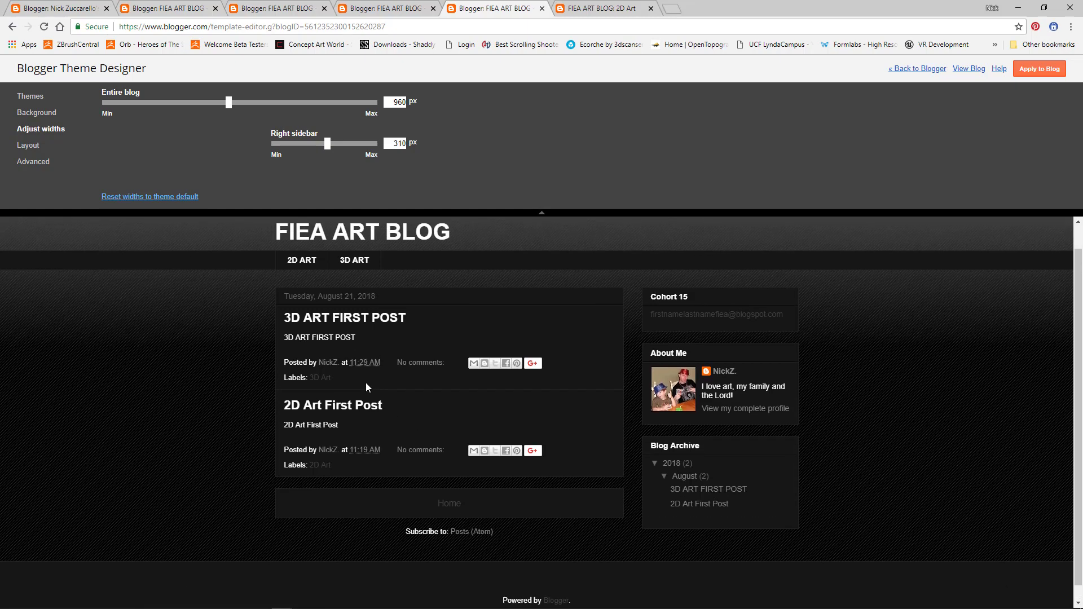
scroll(366, 382, up, 2)
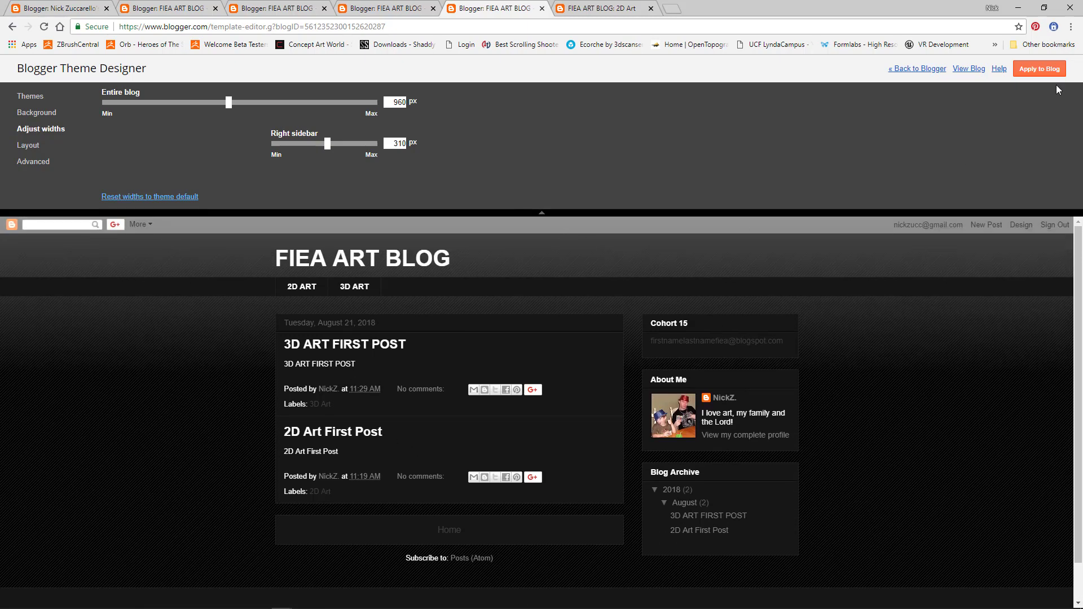
click(1041, 69)
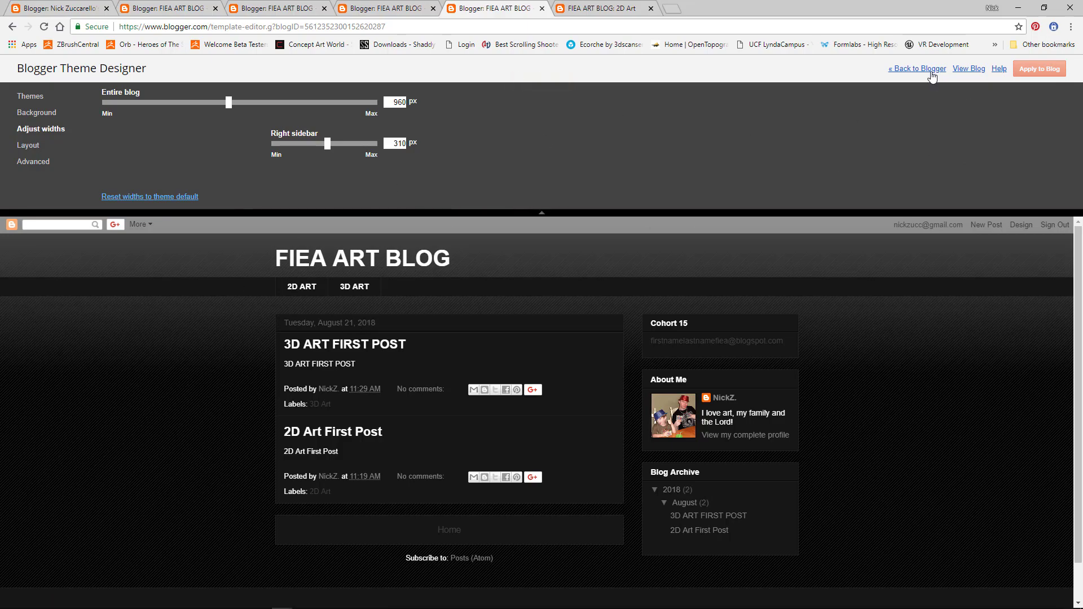
click(966, 69)
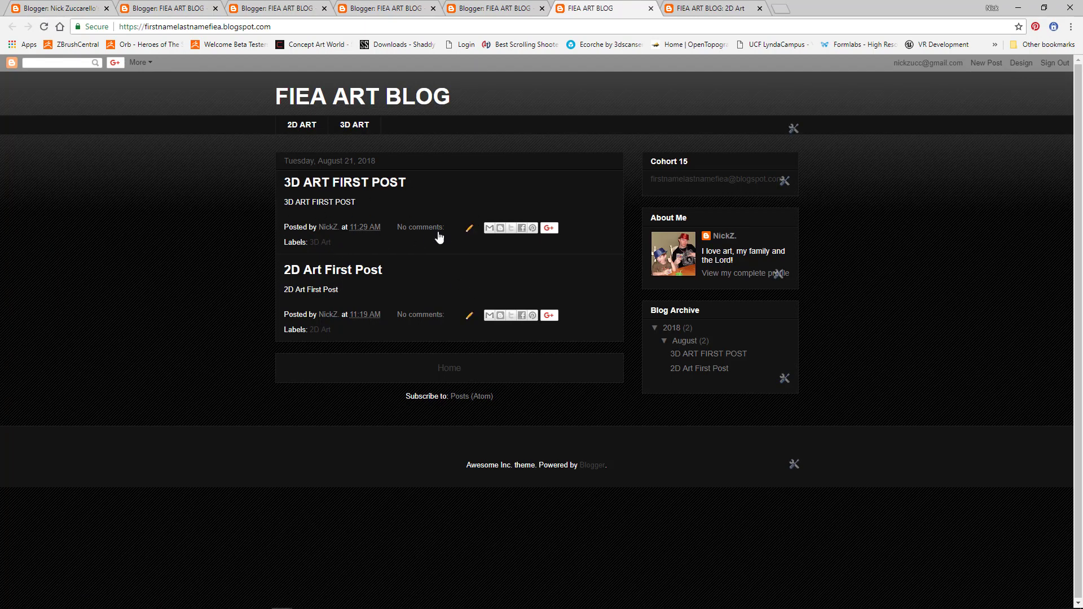
Step: Use the pencil icon under 3D ART FIRST POST to open it in the editor
click(467, 229)
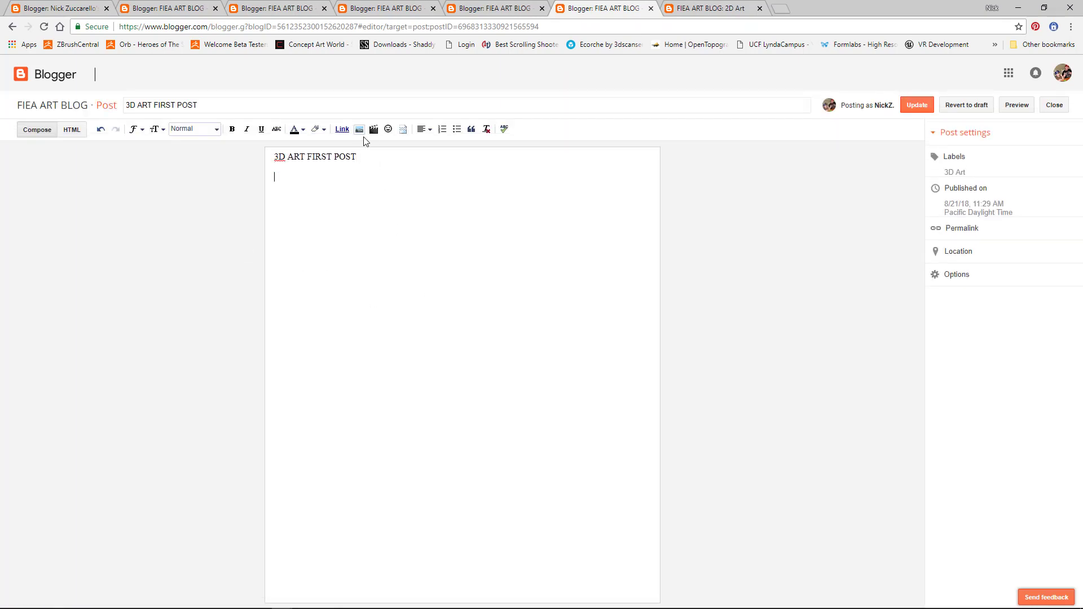
Step: Upload the spacesuit creature JPG and insert it into the post
click(359, 131)
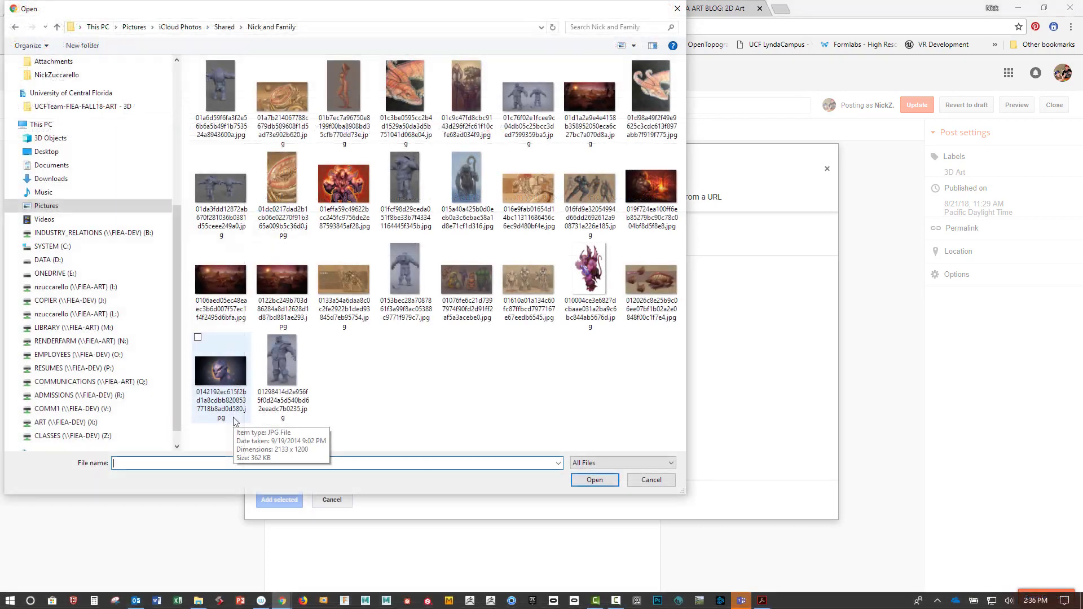
click(302, 113)
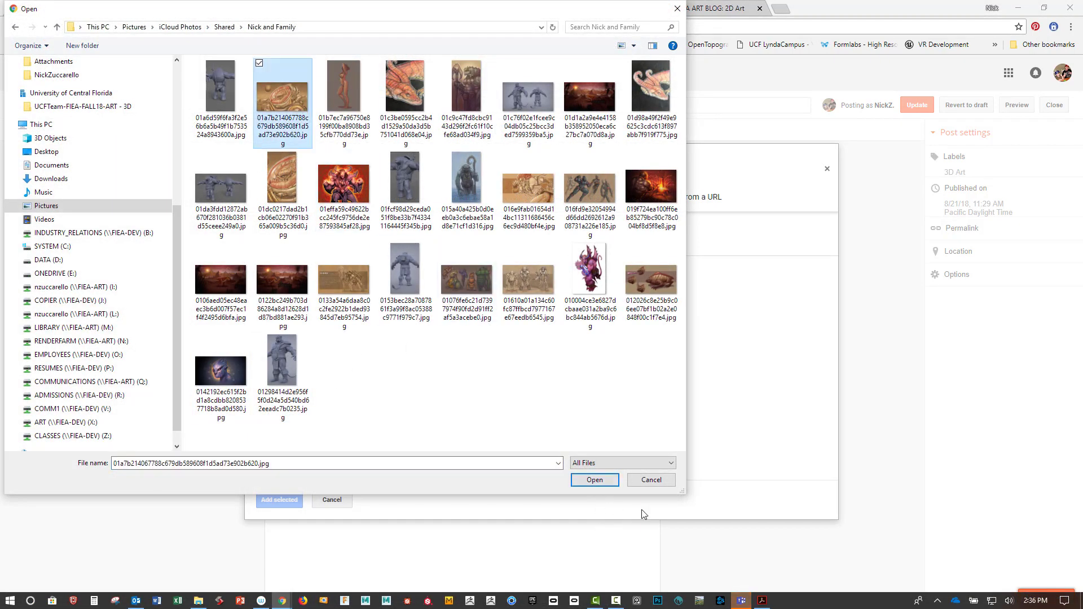
click(595, 478)
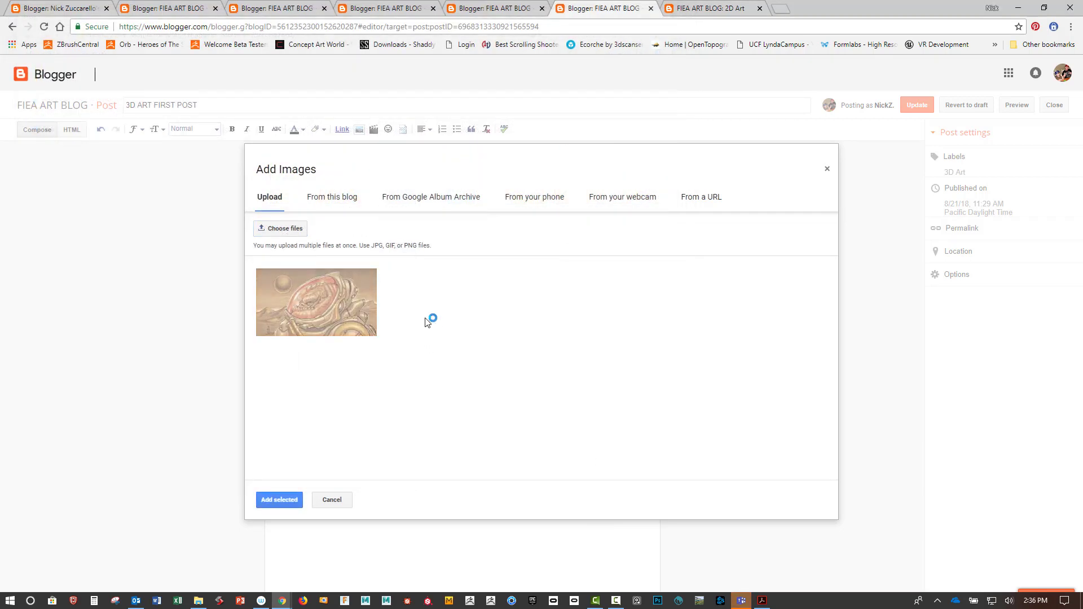
click(305, 316)
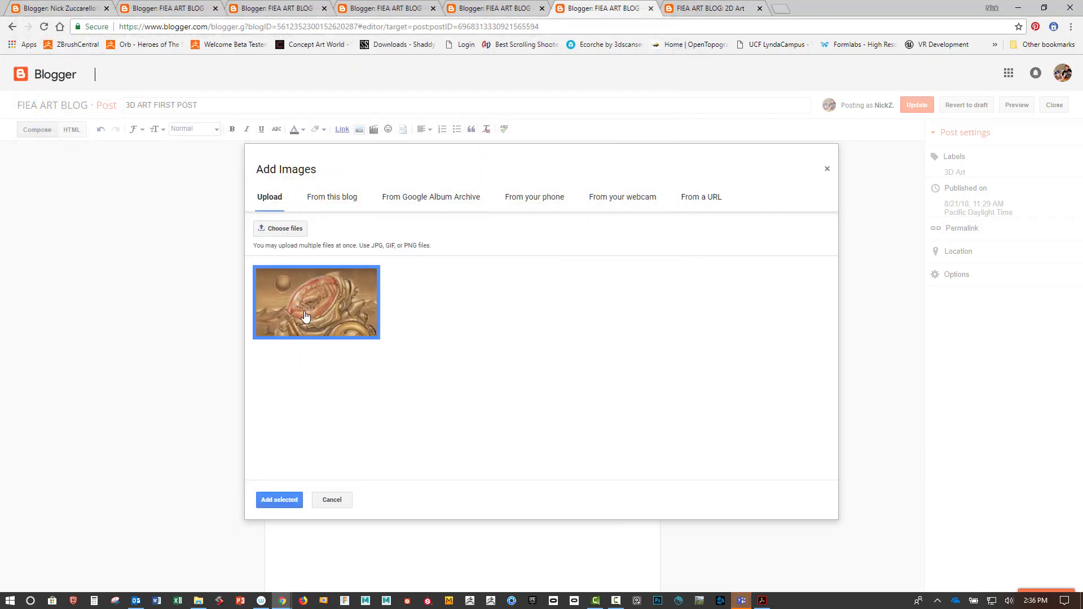
click(282, 499)
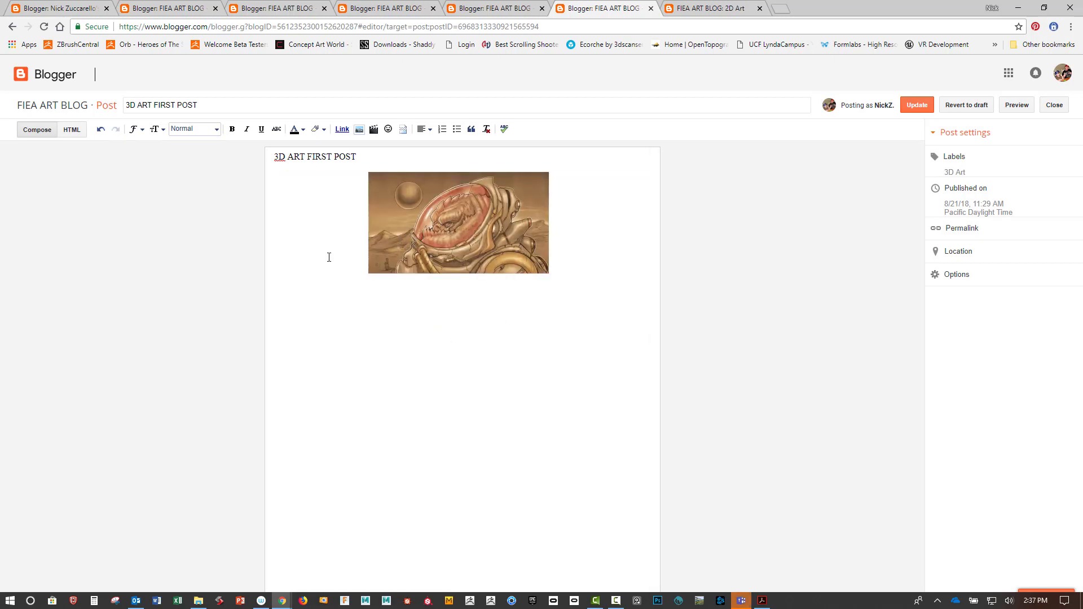
Step: Make the image X-Large and left-aligned, then update the post
click(462, 226)
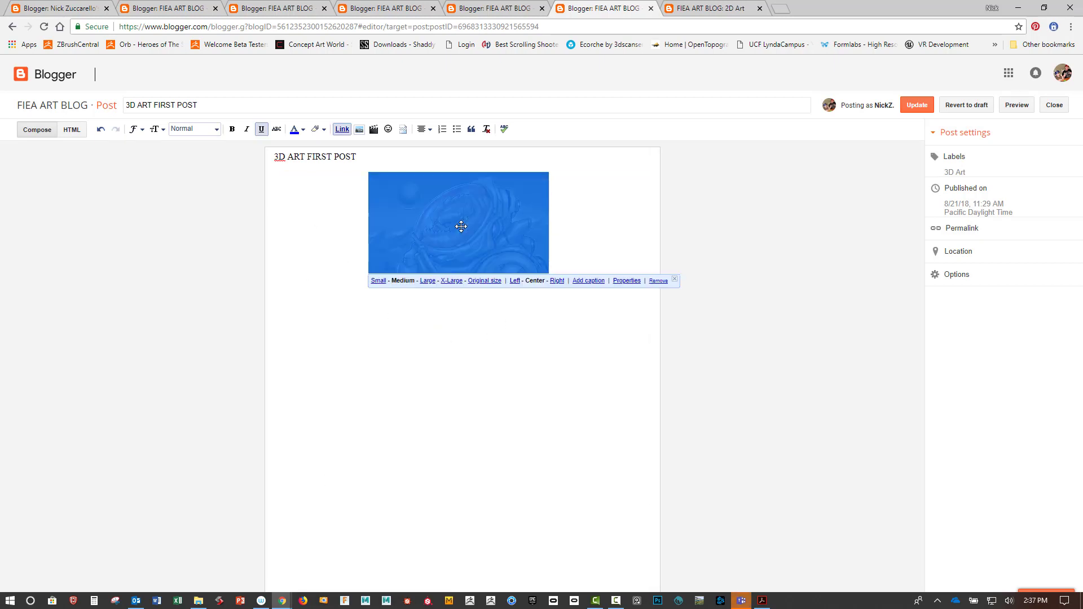
click(451, 281)
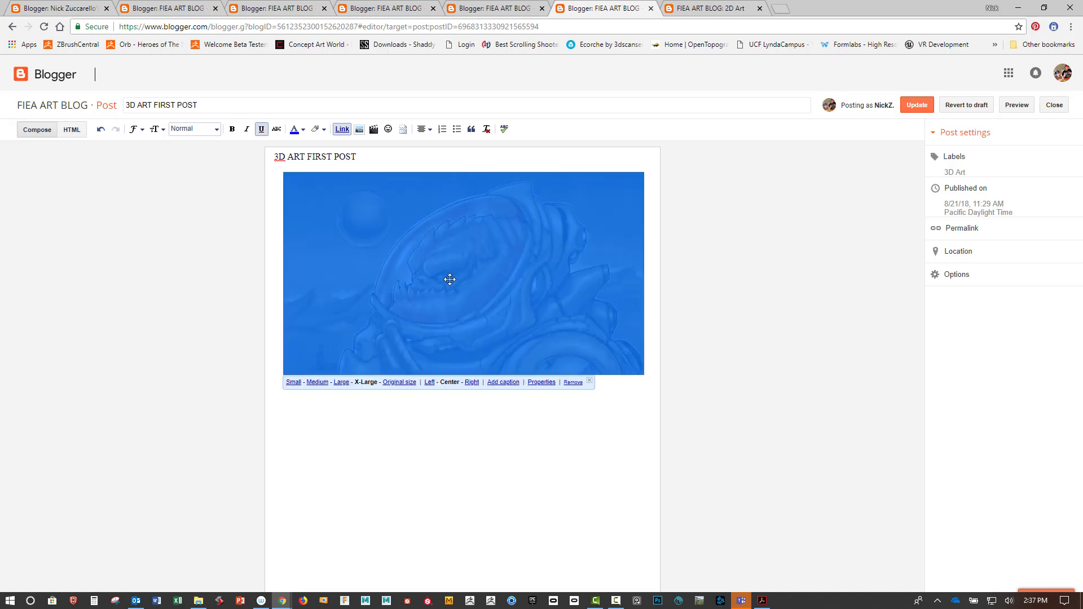
click(429, 383)
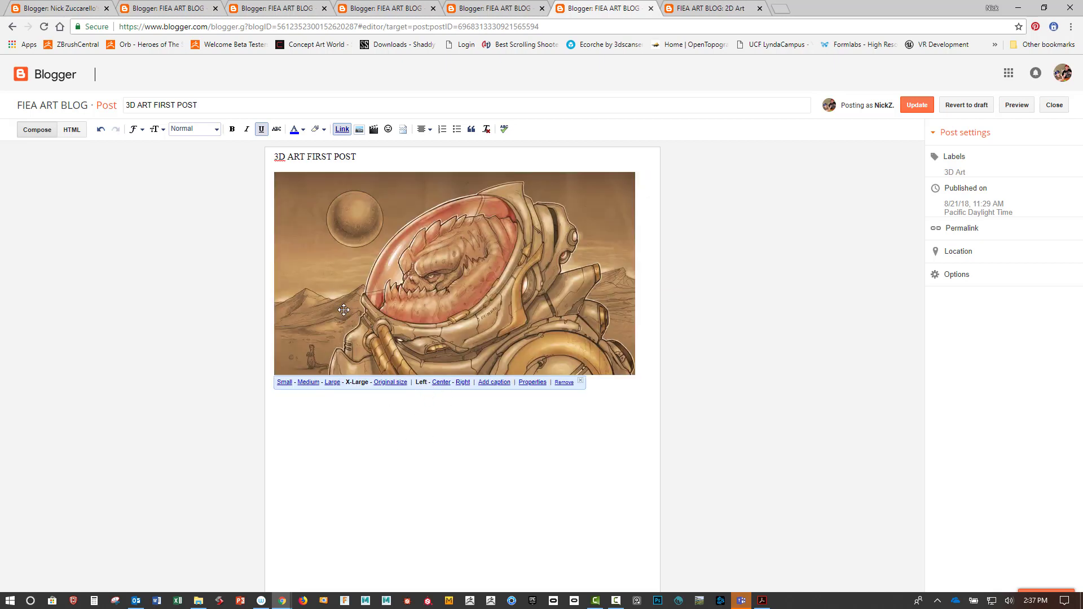
click(914, 106)
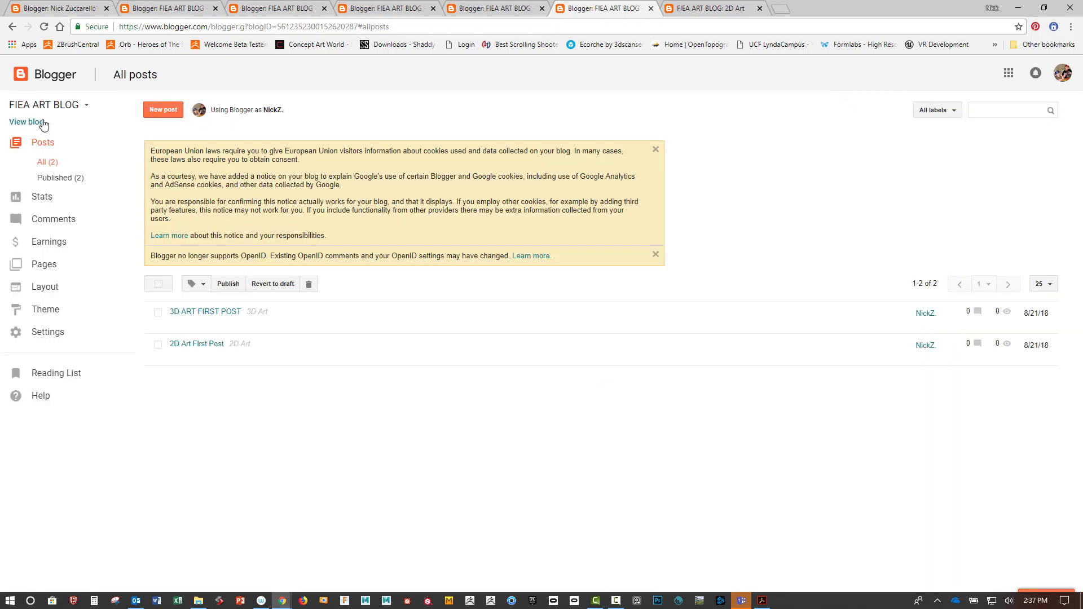
Step: Check 3D ART FIRST POST's new illustration on the live blog, then go to Design
click(42, 122)
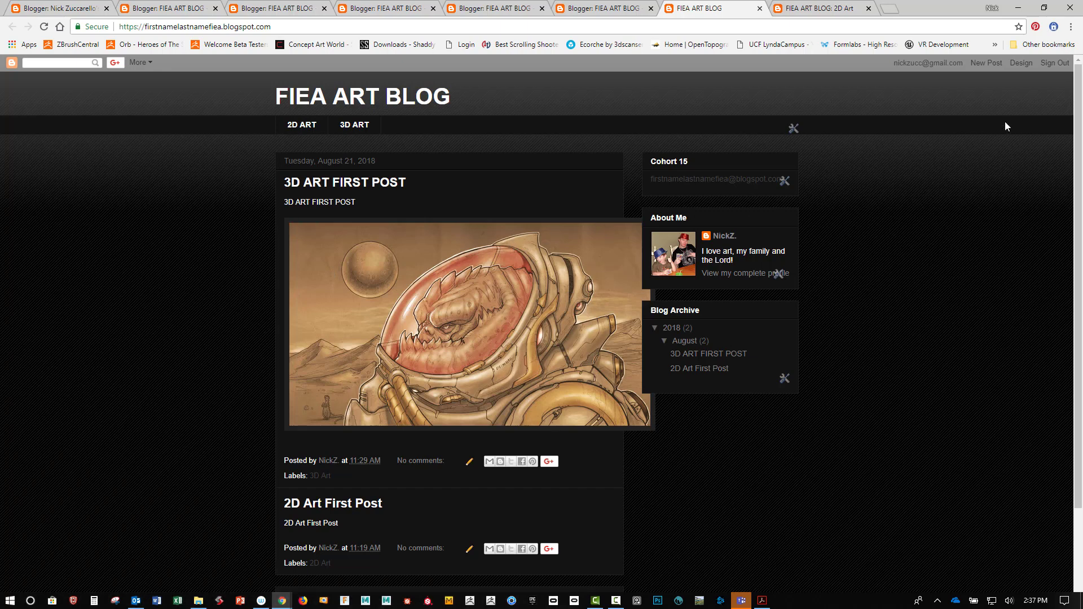
click(1020, 63)
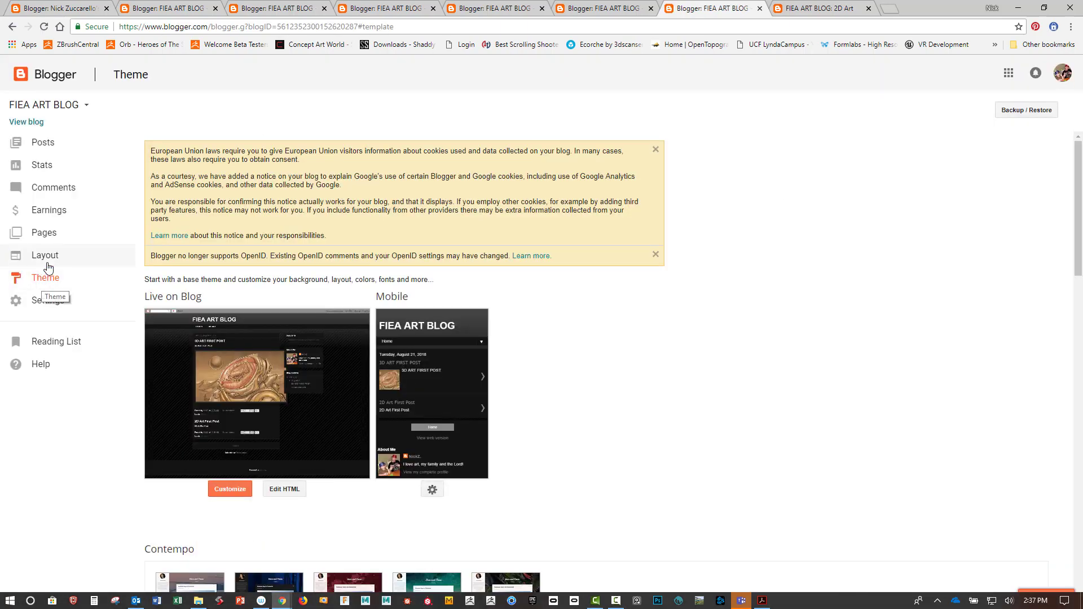
Step: In the theme customizer's Adjust widths, drag the entire blog width from 960 to 1020 px
click(283, 490)
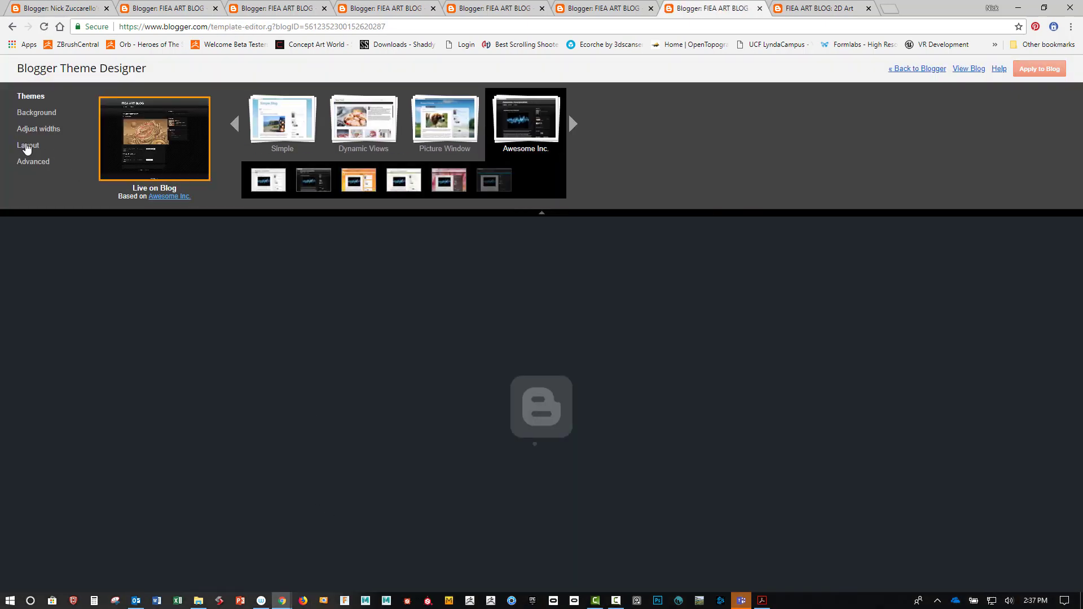
click(29, 145)
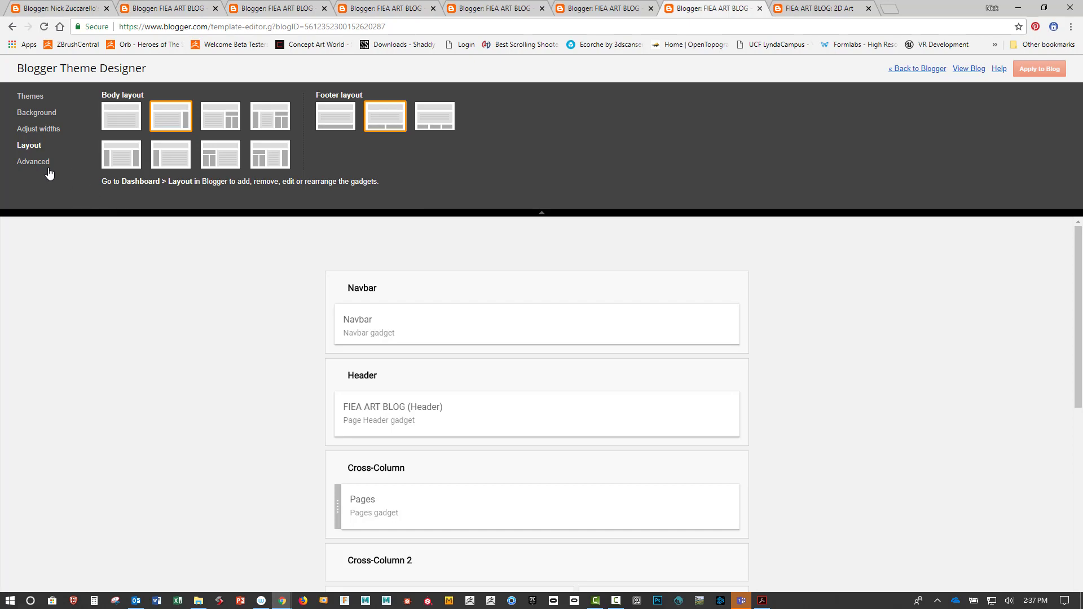
click(44, 130)
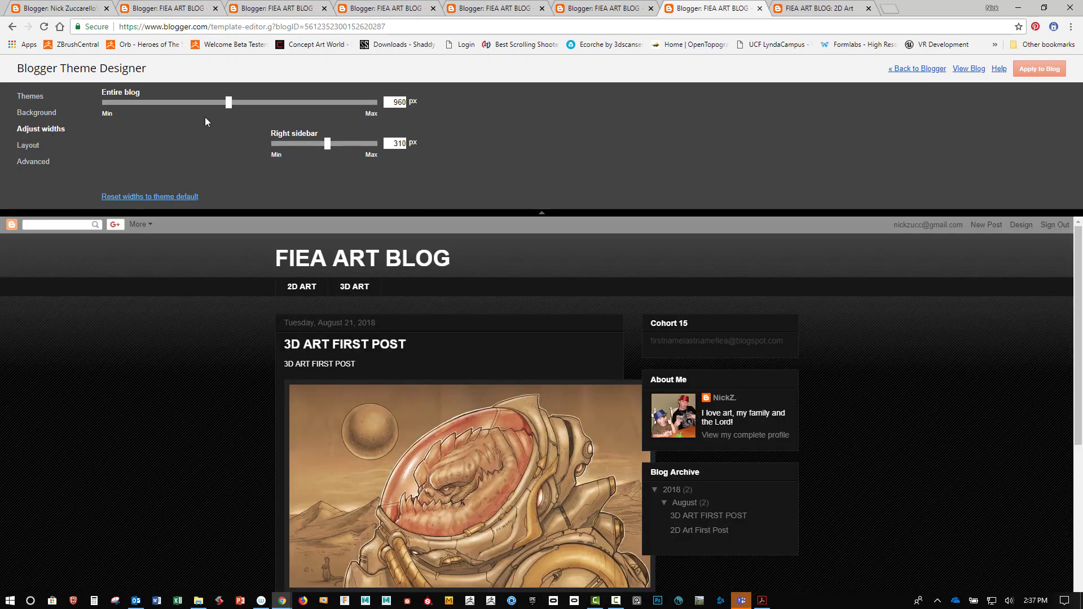
drag(231, 102, 250, 110)
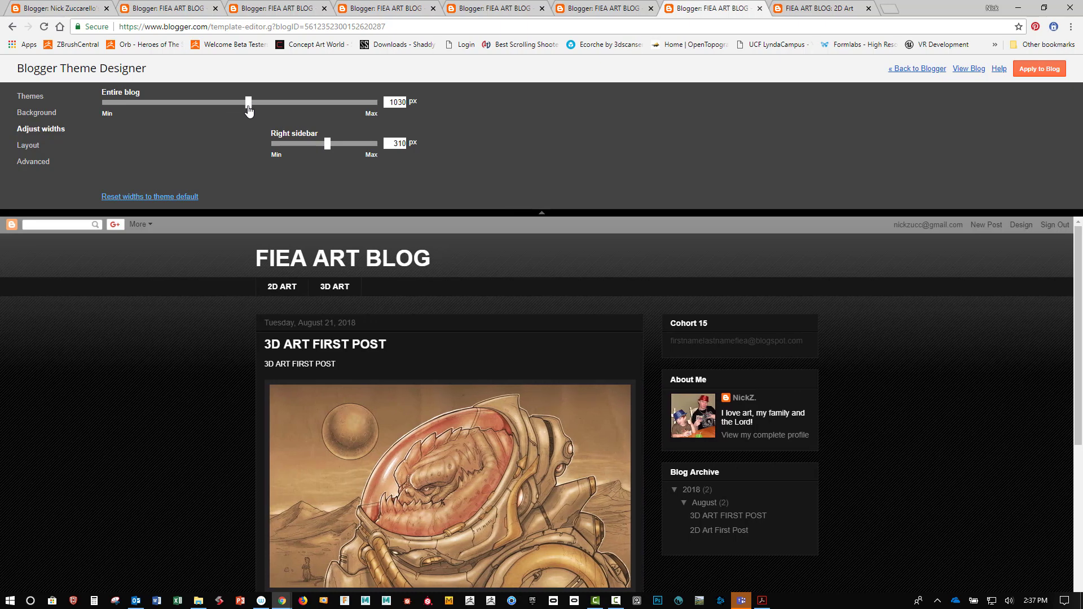
Step: Fine-tune the entire blog width to 1032 px and apply it to the blog
click(400, 102)
key(Tab)
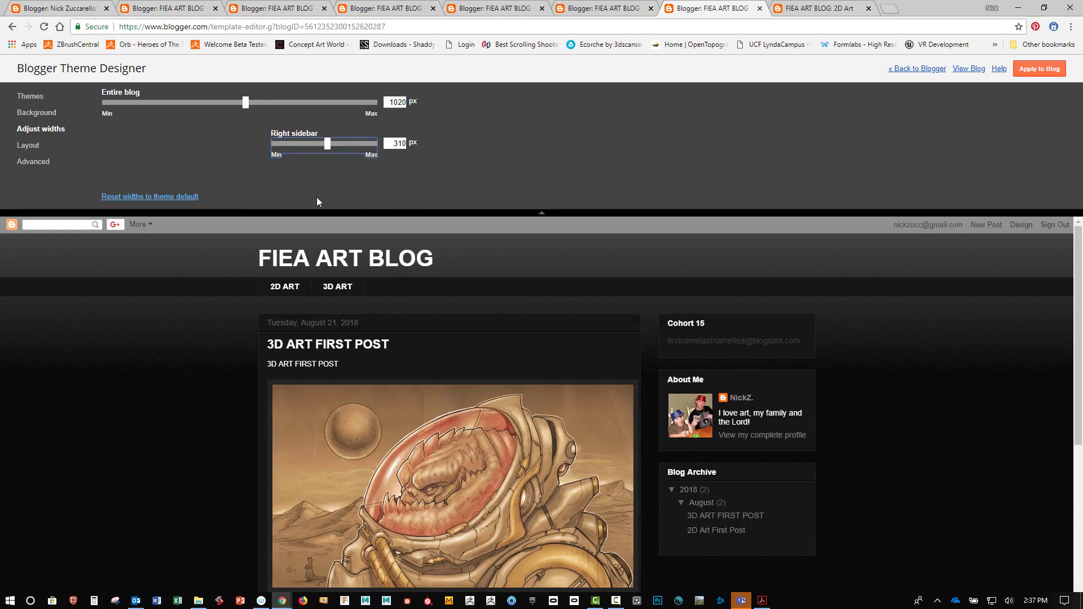
click(399, 102)
key(Tab)
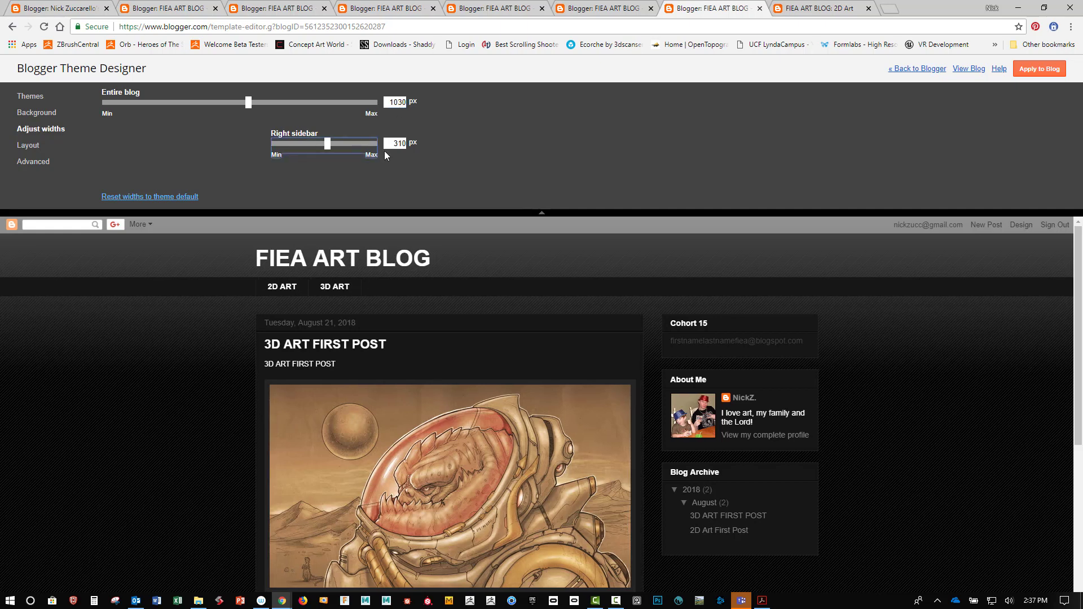
click(403, 101)
key(Tab)
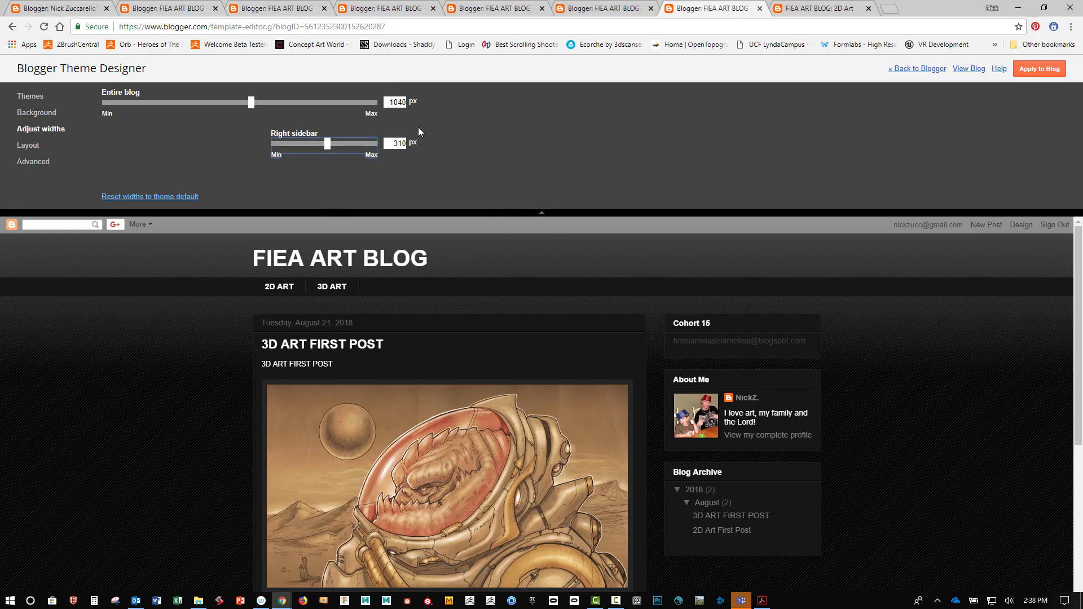
click(399, 103)
key(Tab)
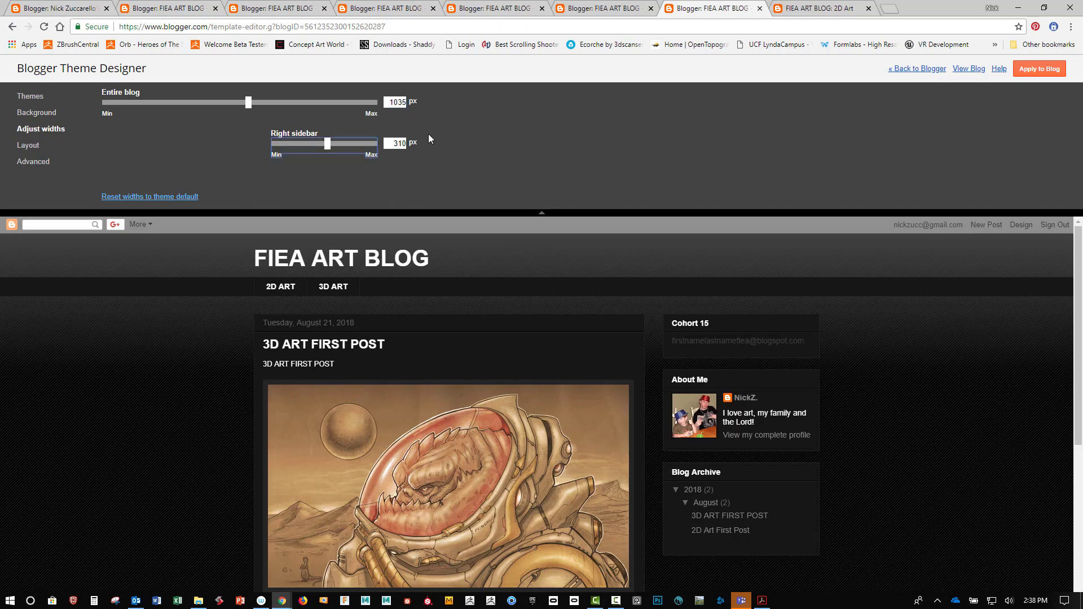
drag(405, 103, 402, 103)
key(Tab)
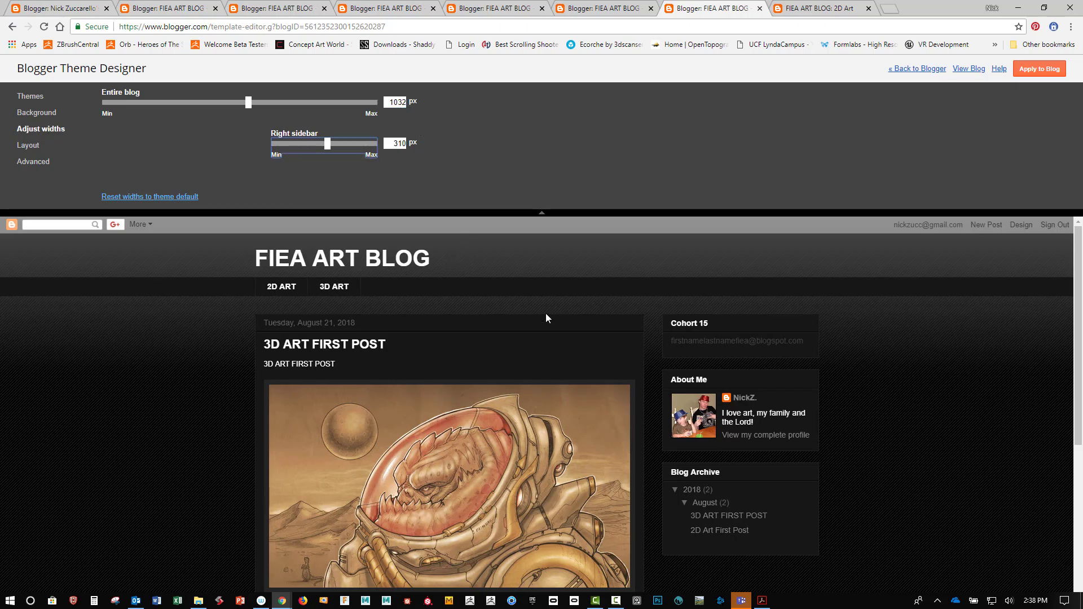
scroll(557, 403, down, 4)
scroll(554, 404, up, 3)
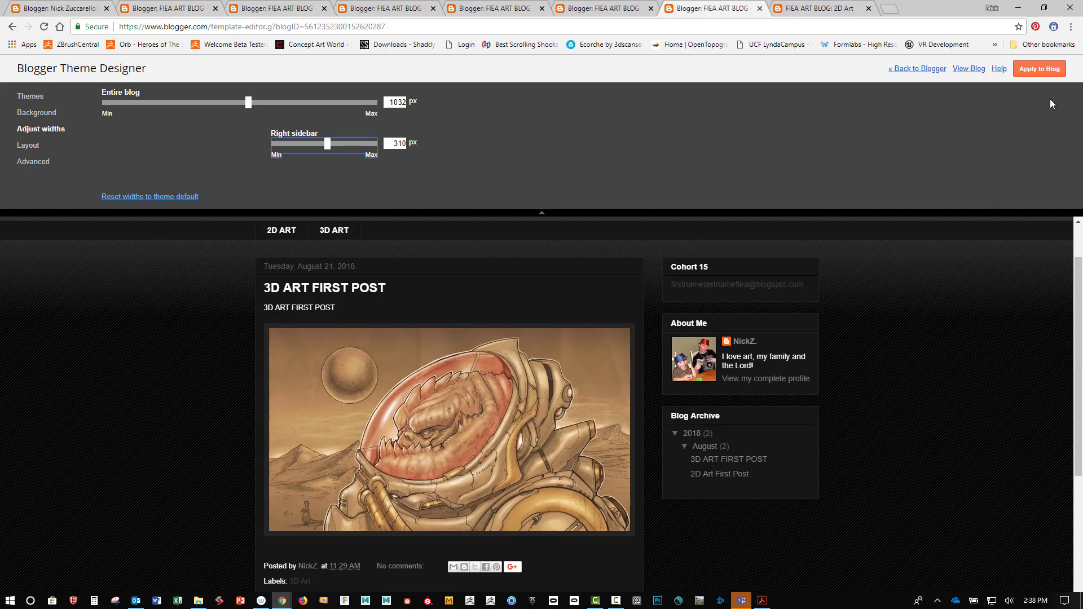
click(1050, 72)
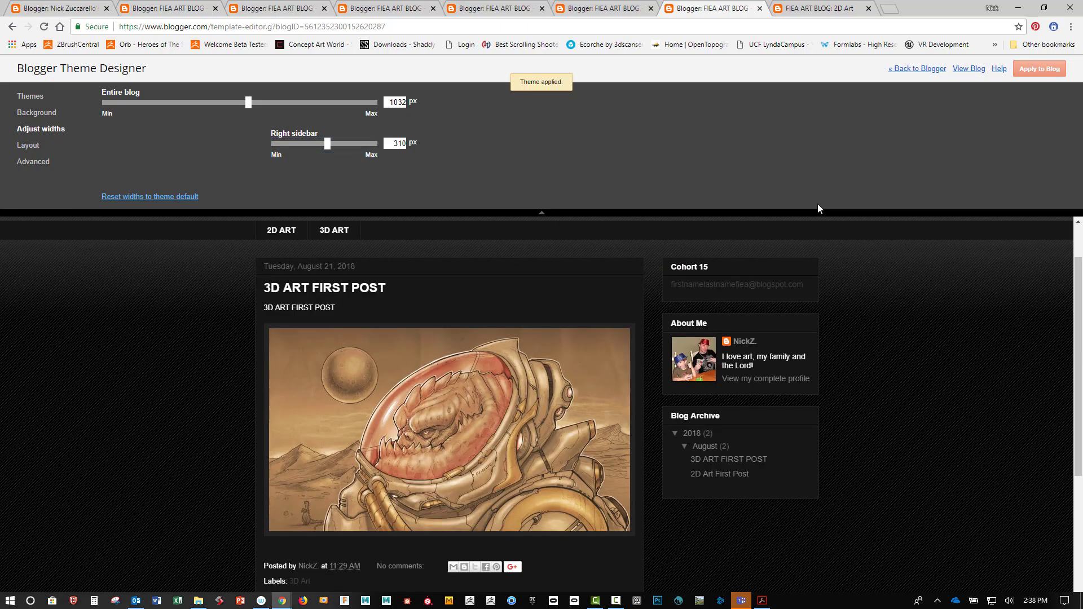
Step: Scroll the live blog to check the wider layout, posts and sidebar gadgets, then return to Layout
click(968, 69)
scroll(398, 318, down, 2)
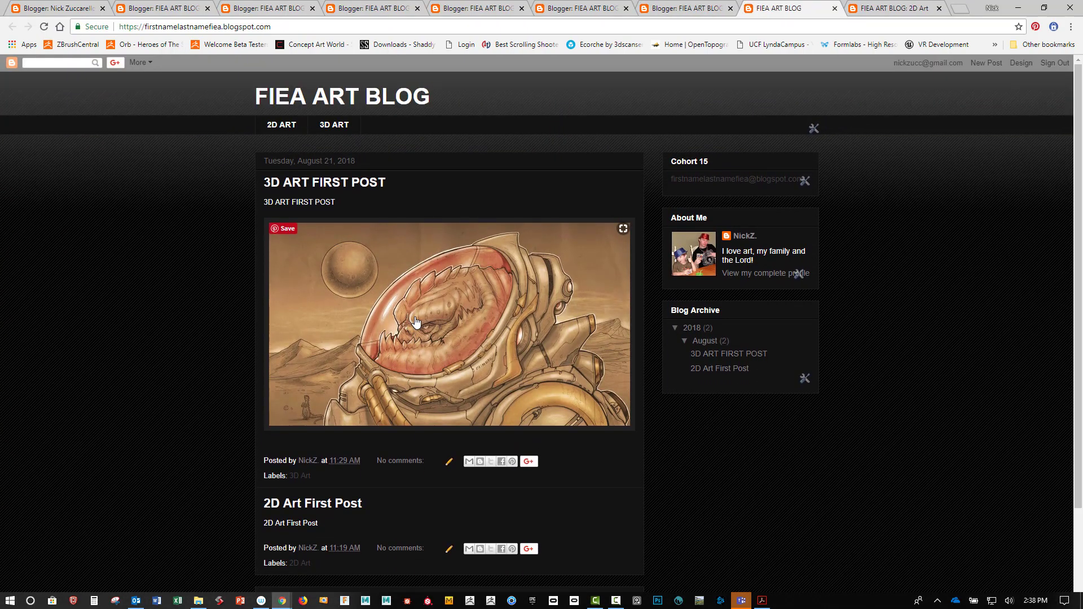
scroll(394, 322, down, 2)
scroll(394, 319, up, 2)
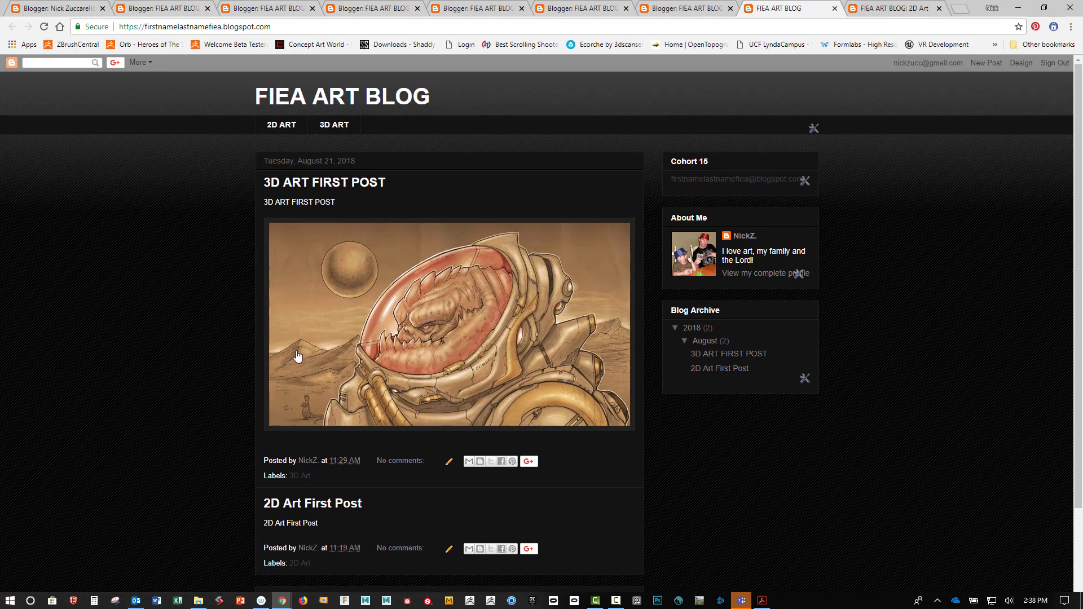
scroll(395, 428, down, 2)
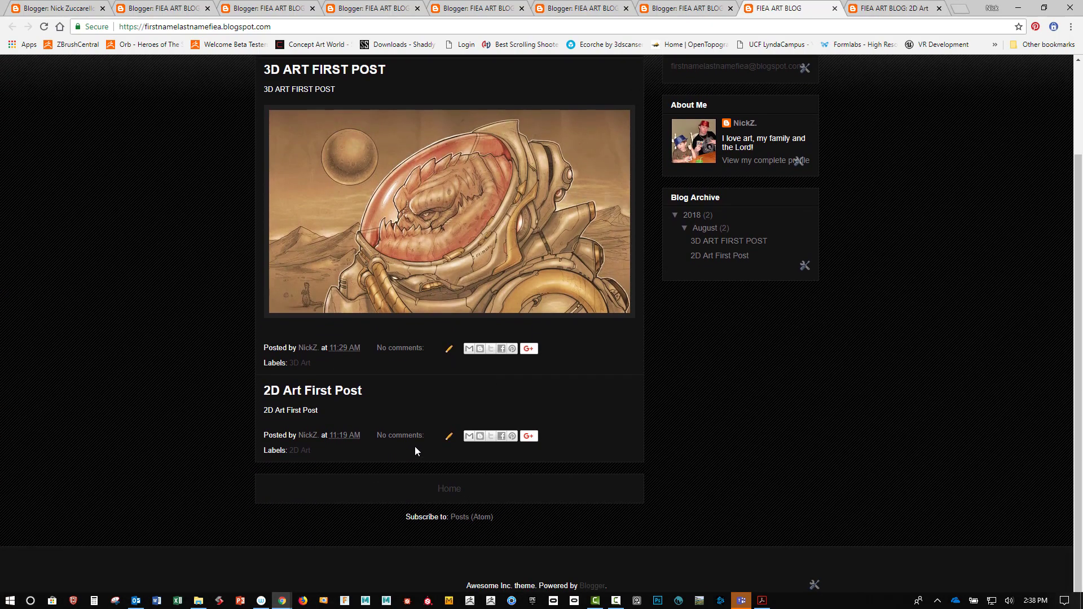
scroll(415, 445, up, 2)
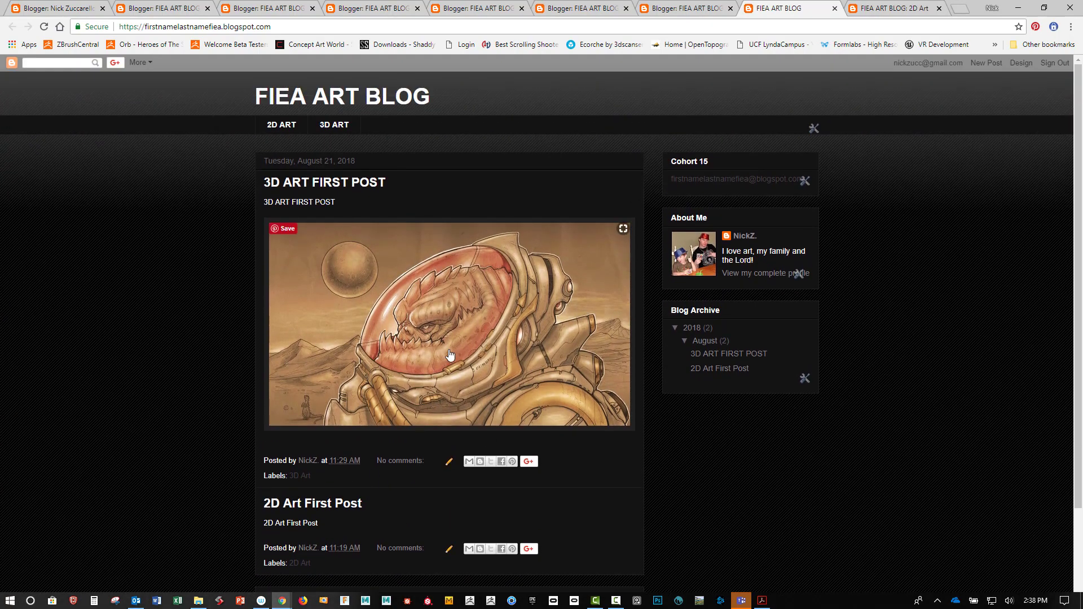
scroll(443, 429, down, 2)
scroll(428, 438, up, 2)
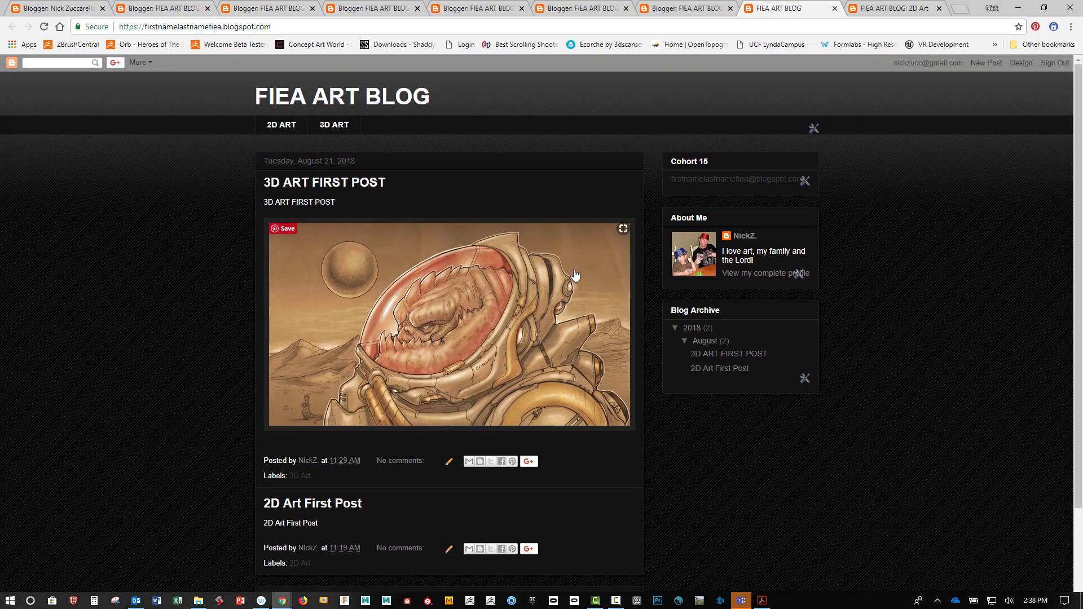
click(712, 182)
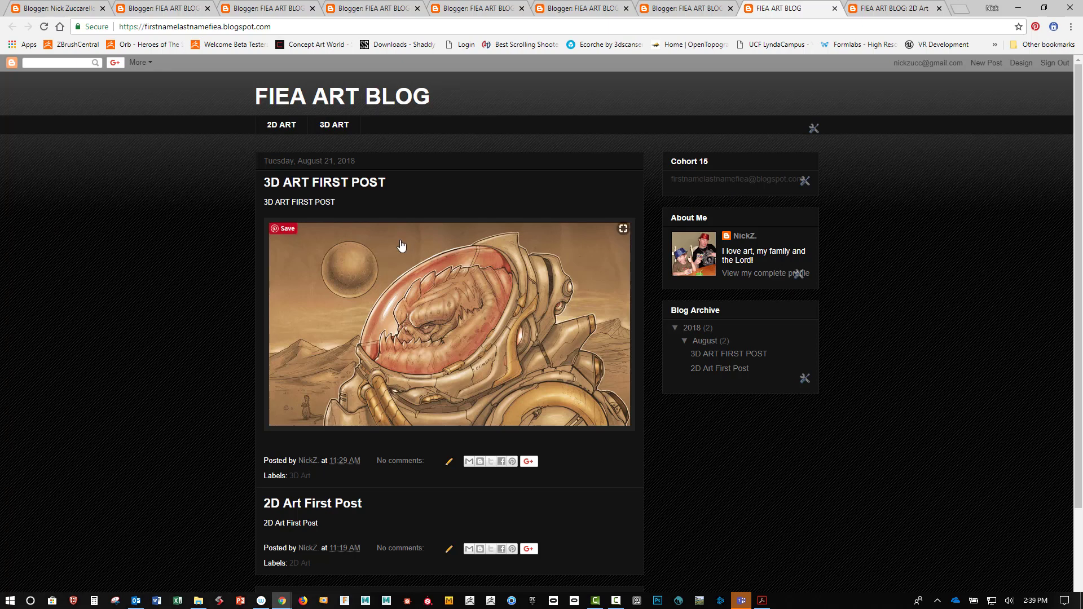
click(149, 10)
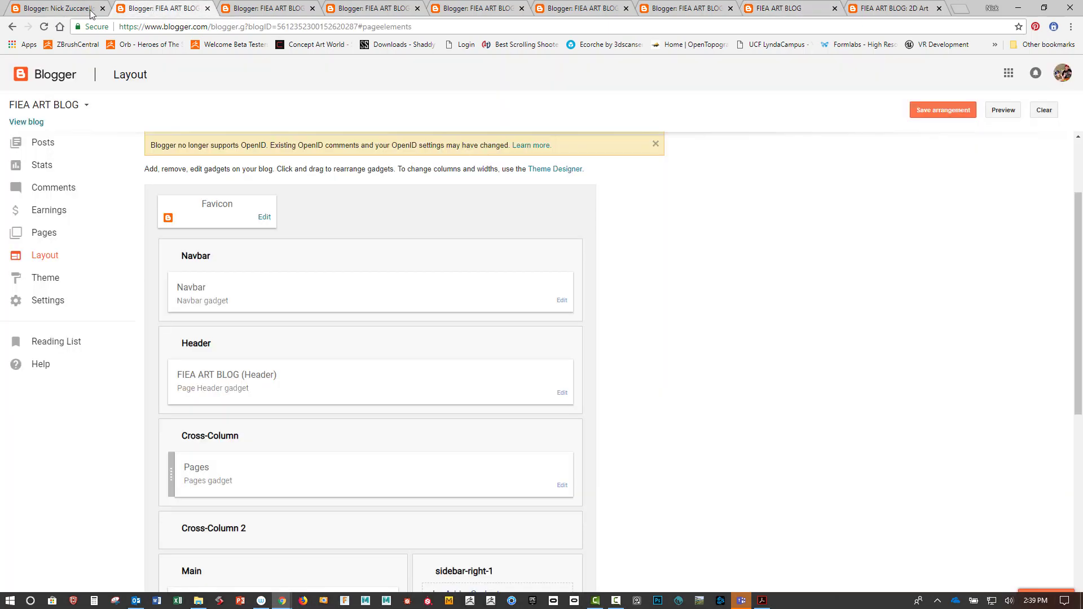
Step: Switch to the other Layout tab and load the example blog's blogspot address
click(91, 11)
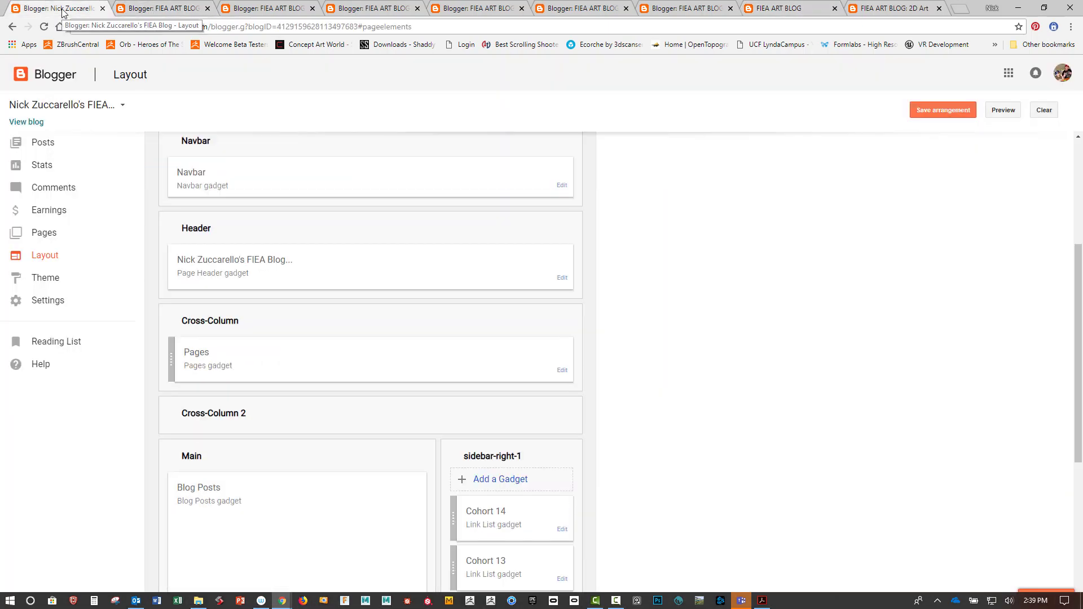
click(784, 29)
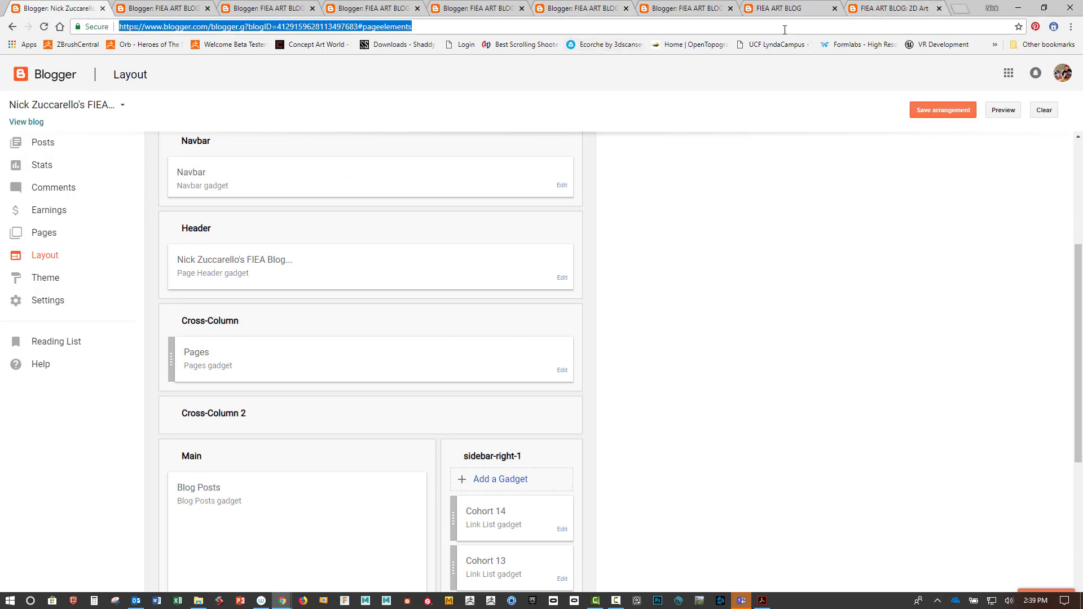
key(Return)
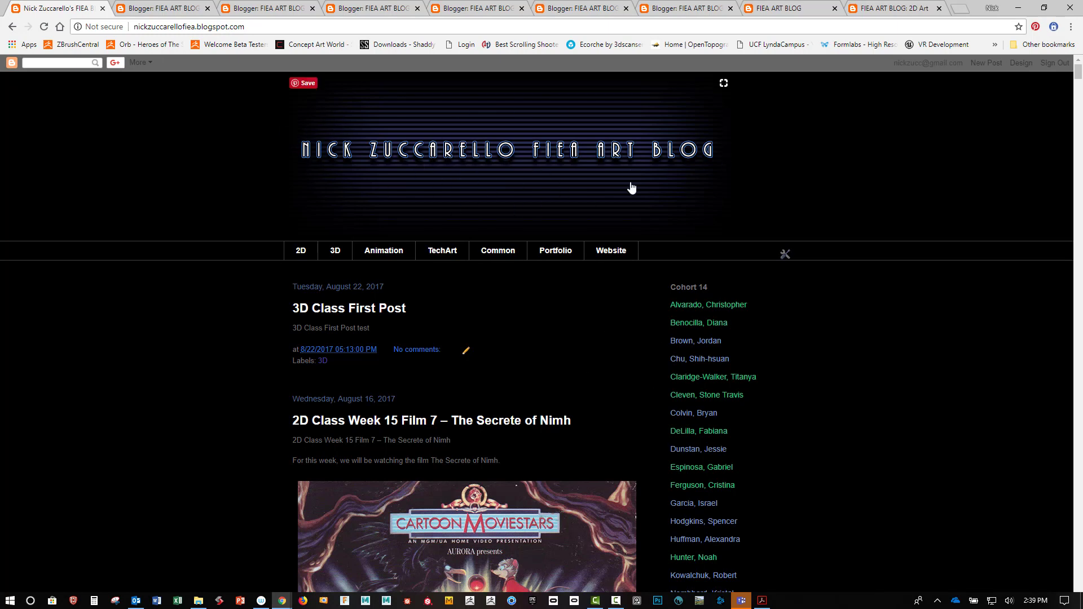
scroll(682, 403, down, 2)
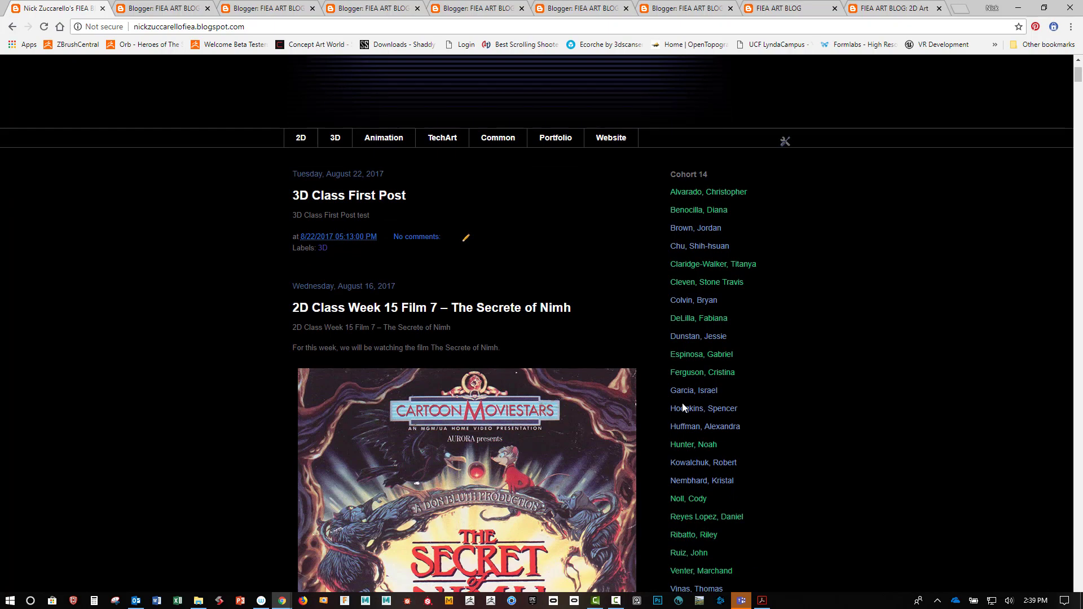
scroll(682, 403, up, 2)
scroll(682, 403, down, 3)
scroll(684, 410, down, 3)
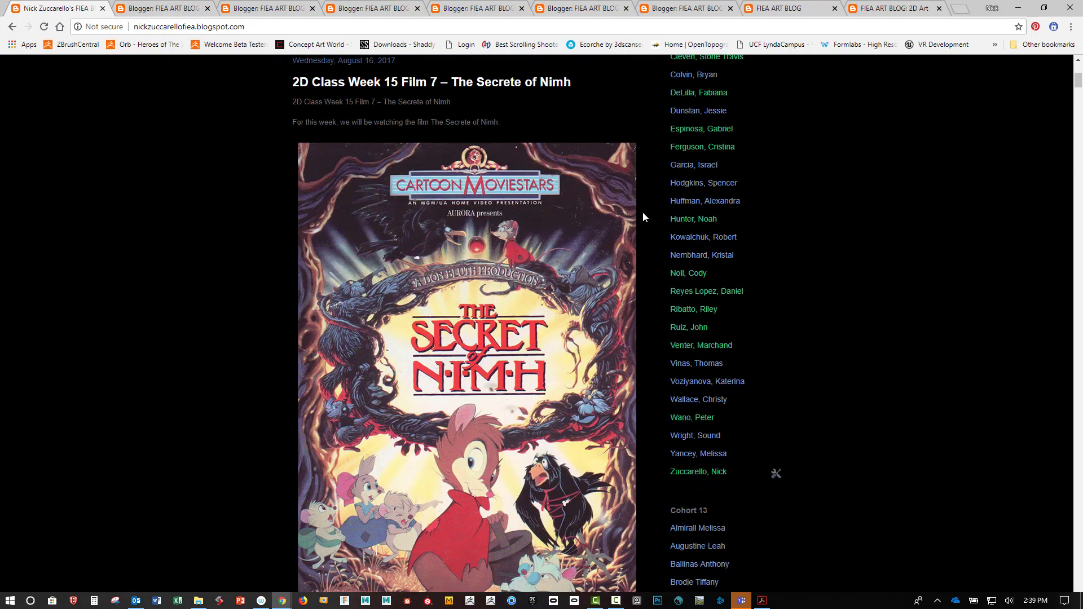
scroll(643, 265, up, 6)
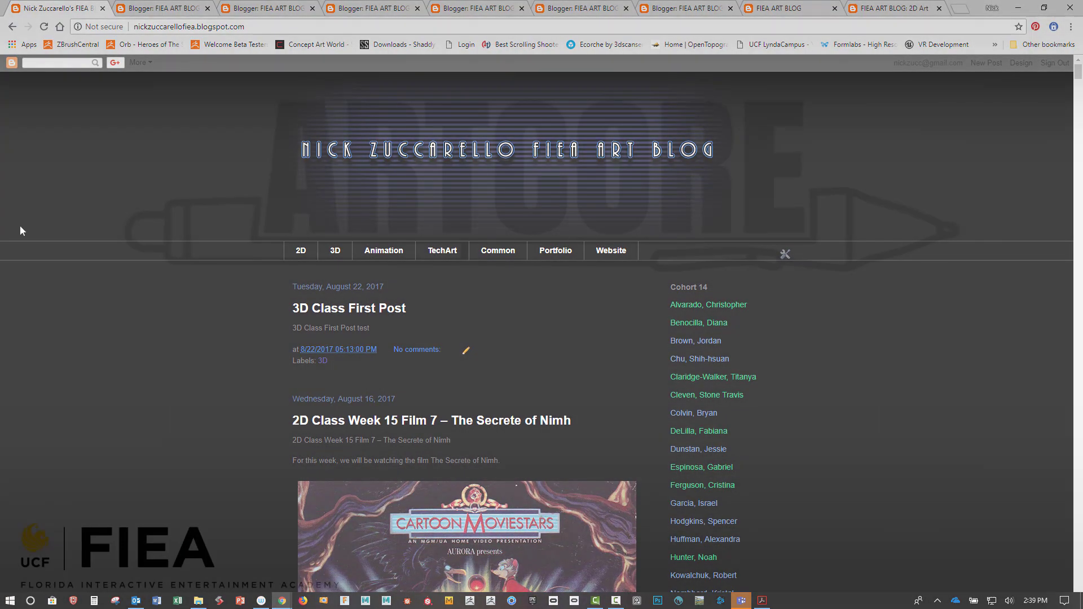